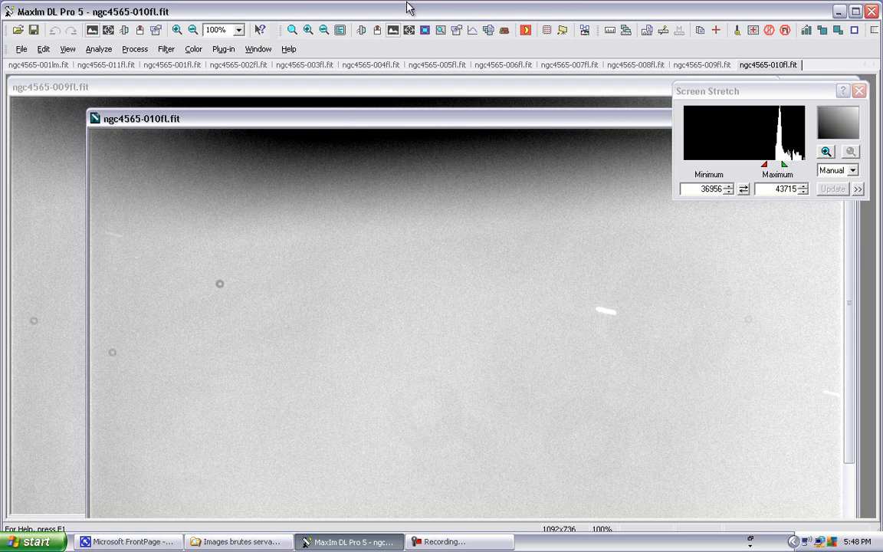
- Reduce the ngc4565-010fl and ngc4565-009fl frames to 50% zoom and move their windows to uncover the frames behind
{"action": "left_click_drag", "start_coordinate": [419, 126], "coordinate": [260, 98]}
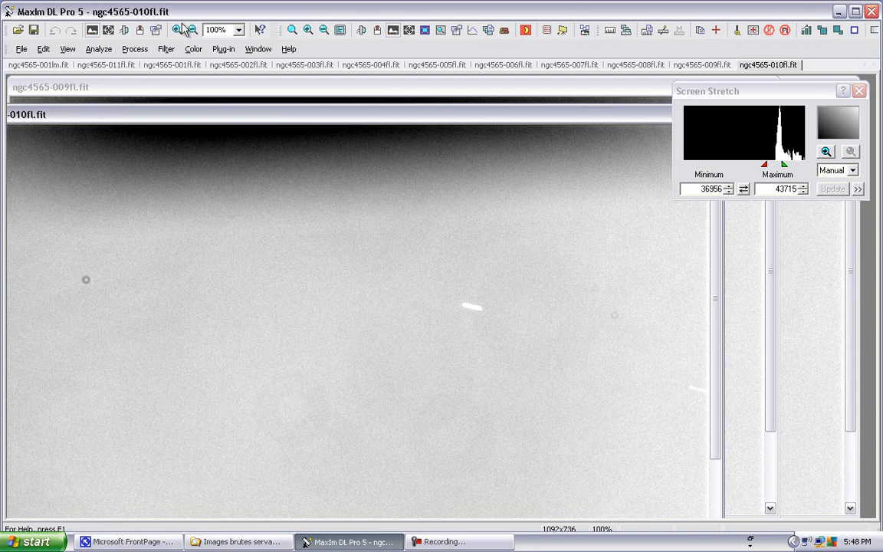
{"action": "left_click", "coordinate": [193, 30]}
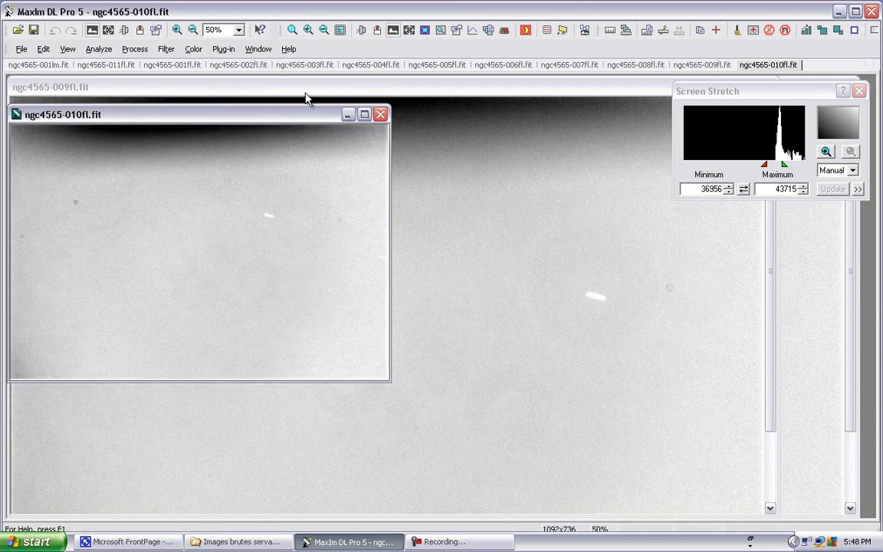
{"action": "left_click", "coordinate": [319, 85]}
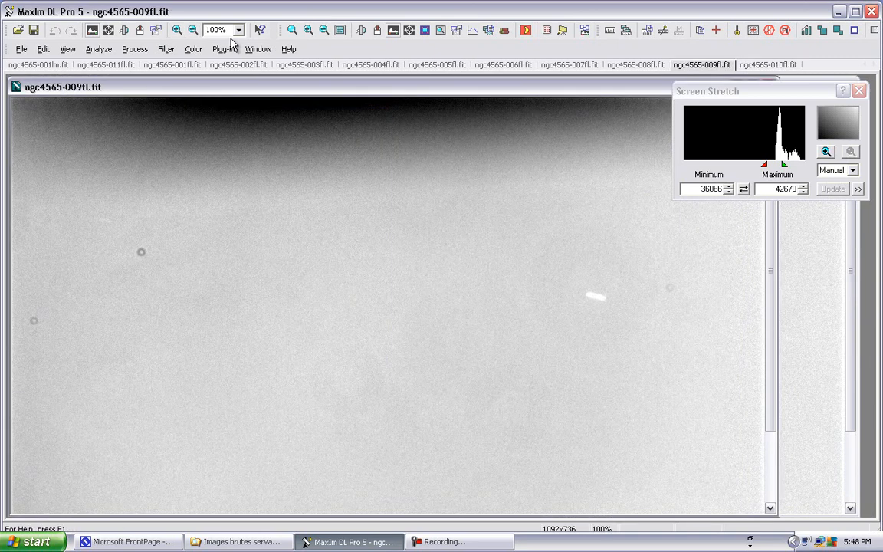
{"action": "left_click", "coordinate": [192, 30]}
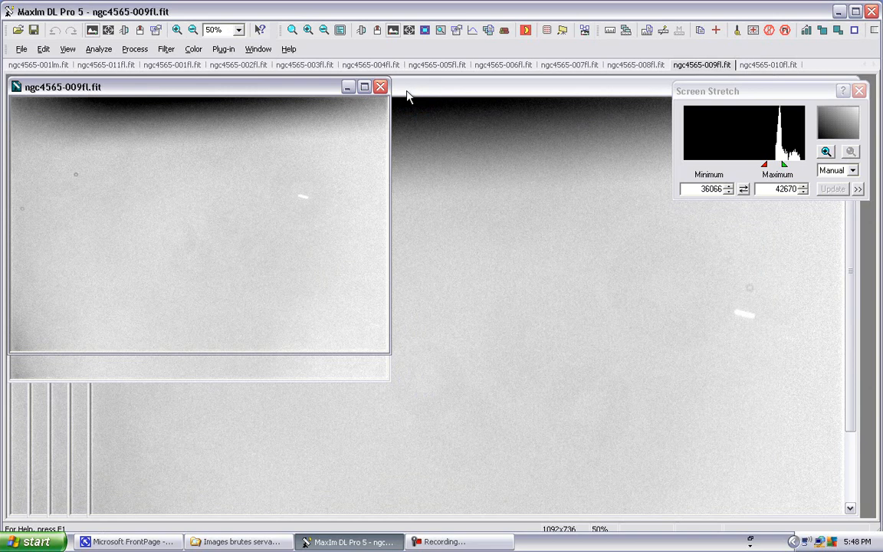
{"action": "left_click_drag", "start_coordinate": [296, 89], "coordinate": [319, 112]}
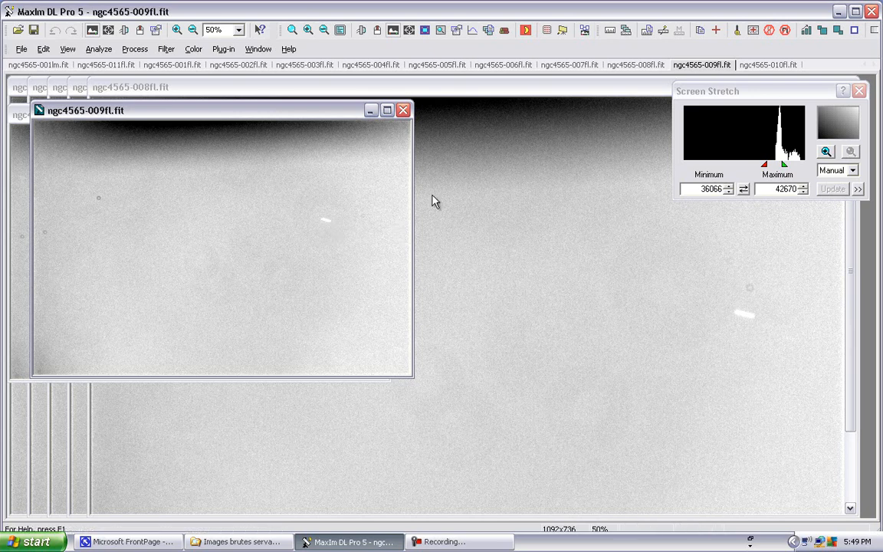
- Bring the ngc4565-008fl and ngc4565-007fl frames forward and reduce each to 50% zoom
{"action": "left_click_drag", "start_coordinate": [499, 88], "coordinate": [428, 115]}
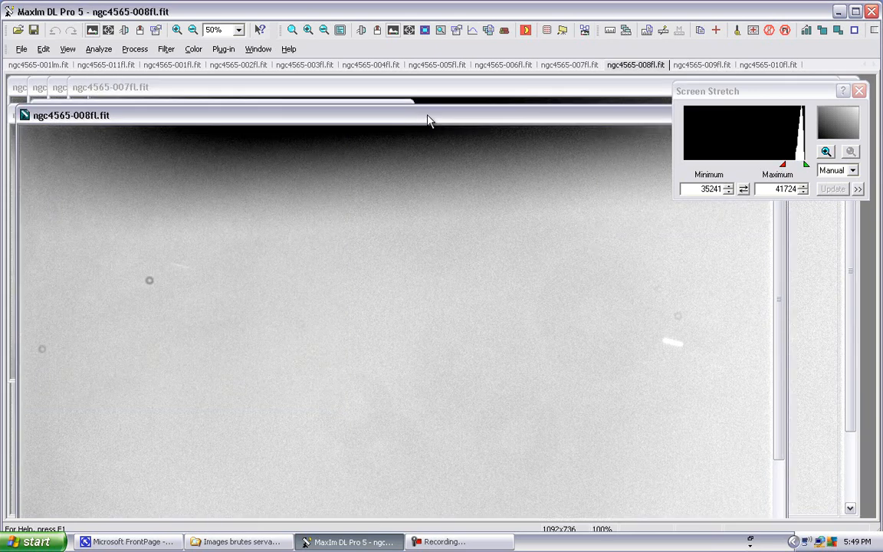
{"action": "left_click", "coordinate": [191, 30]}
{"action": "left_click", "coordinate": [270, 85]}
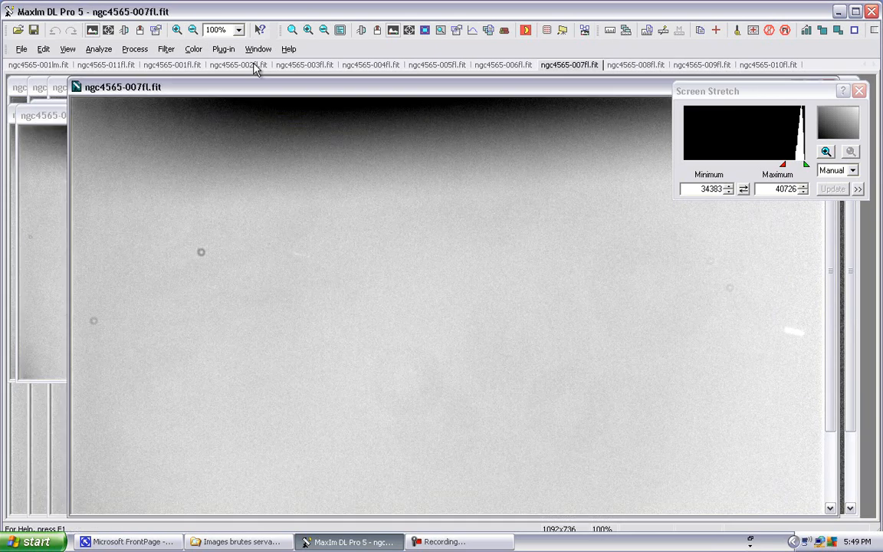
{"action": "left_click", "coordinate": [192, 31]}
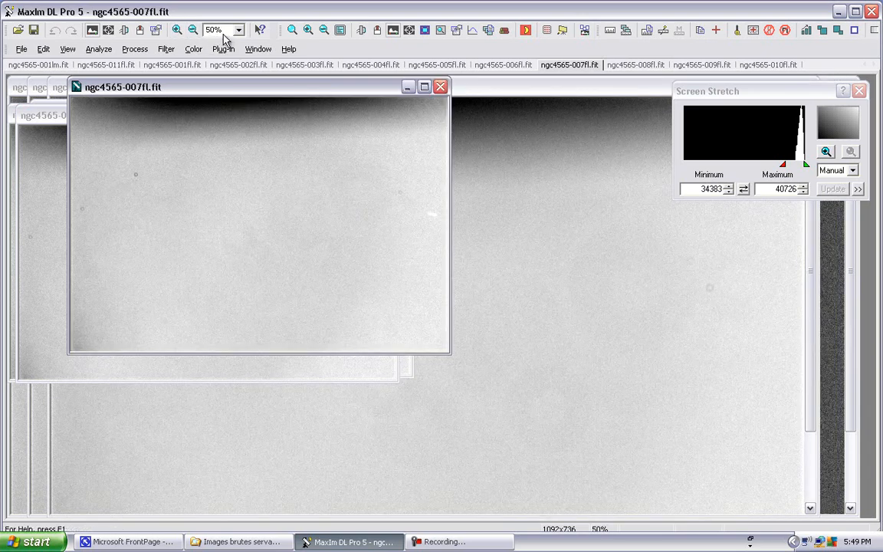
- Display the ngc4565-006fl, ngc4565-005fl and ngc4565-004fl frames at 50% zoom
{"action": "left_click_drag", "start_coordinate": [501, 86], "coordinate": [396, 116]}
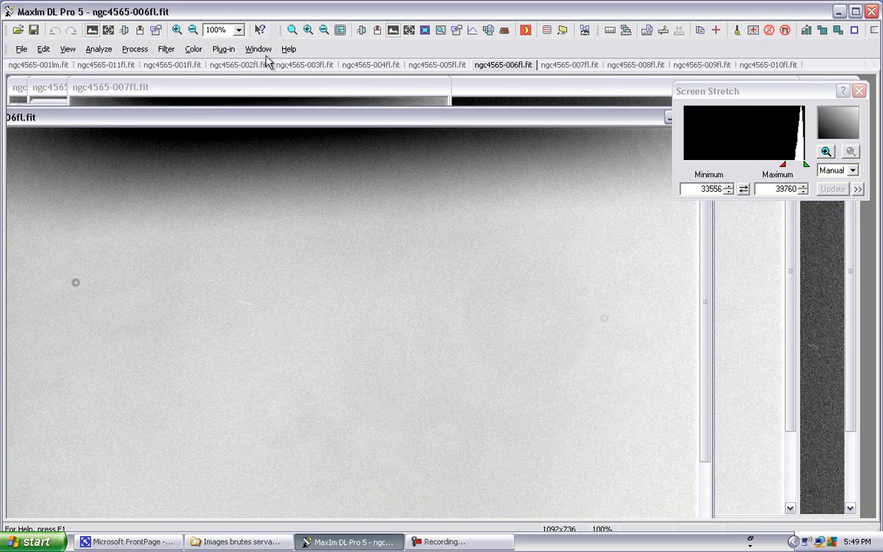
{"action": "left_click", "coordinate": [193, 30]}
{"action": "left_click", "coordinate": [492, 93]}
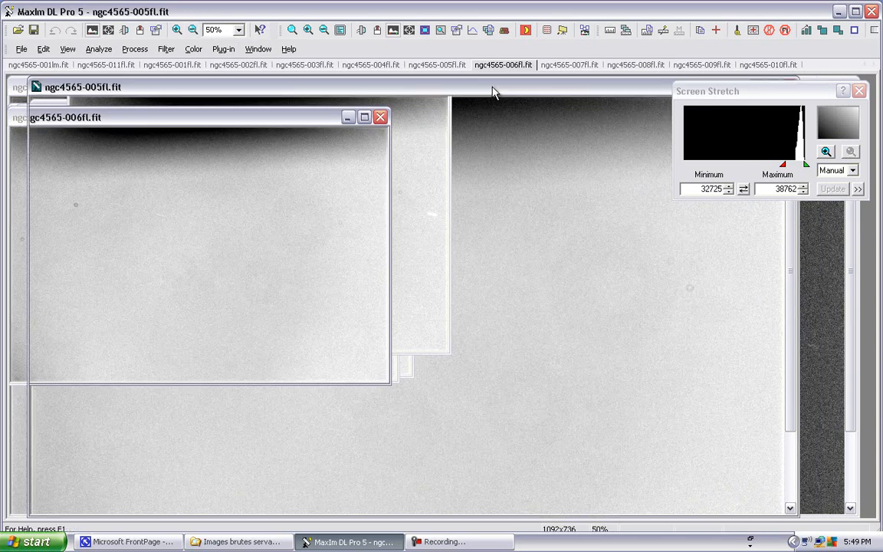
{"action": "left_click", "coordinate": [193, 30]}
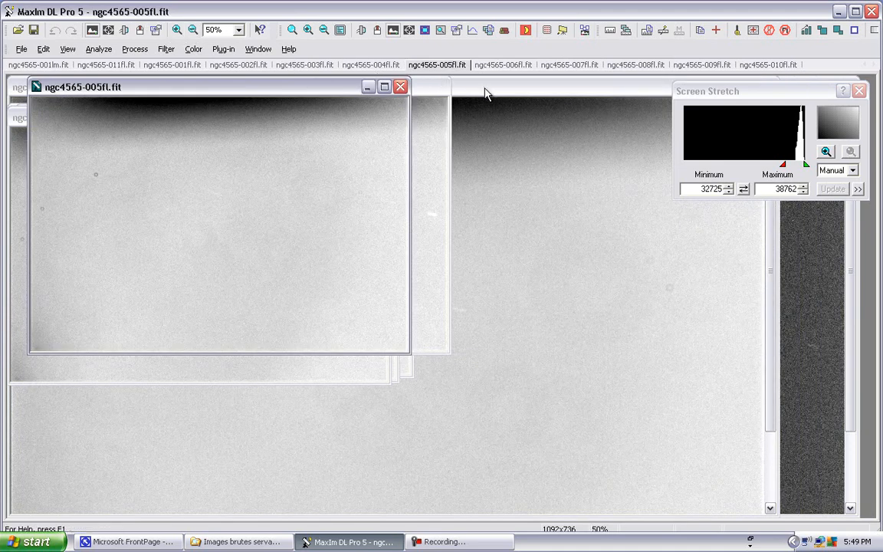
{"action": "left_click", "coordinate": [370, 66]}
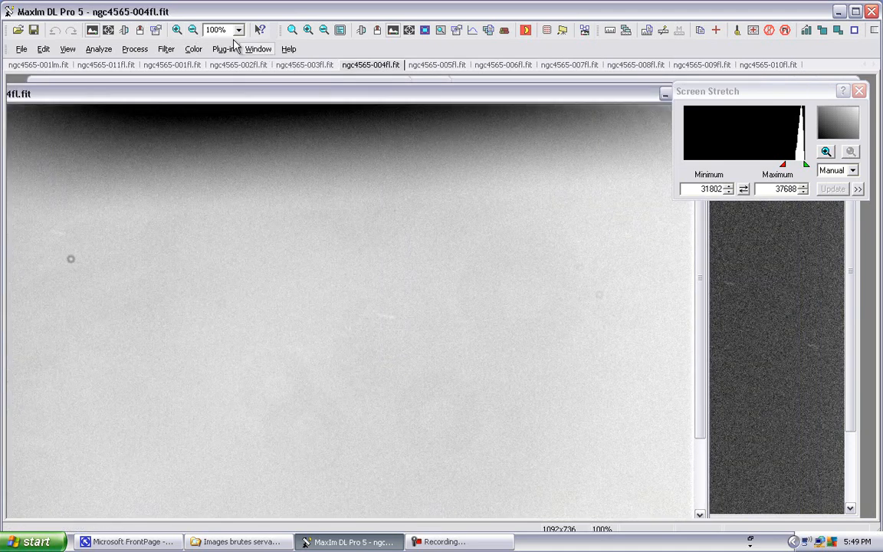
{"action": "left_click", "coordinate": [193, 31]}
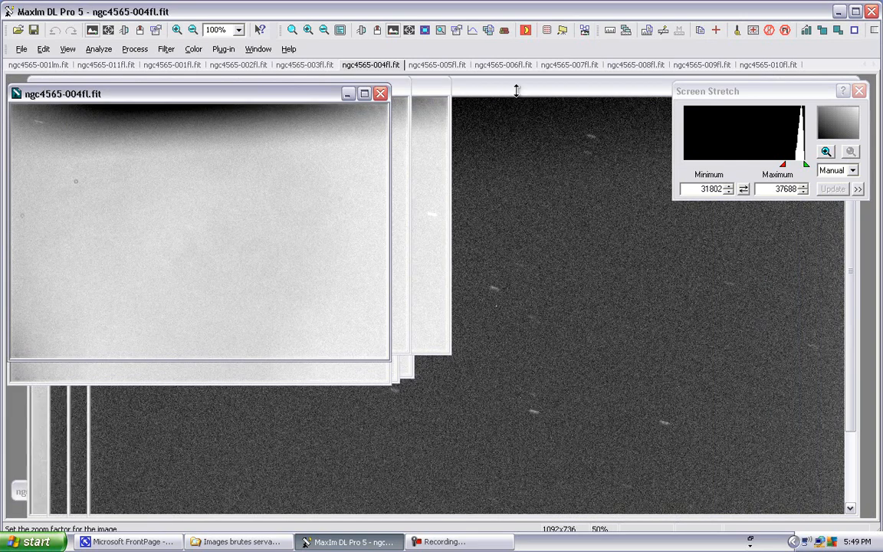
- Compare the ngc4565-003fl frame with ngc4565-004fl by alternating between them, and reduce ngc4565-003fl to 50% zoom
{"action": "left_click", "coordinate": [512, 129]}
{"action": "left_click_drag", "start_coordinate": [509, 102], "coordinate": [528, 104]}
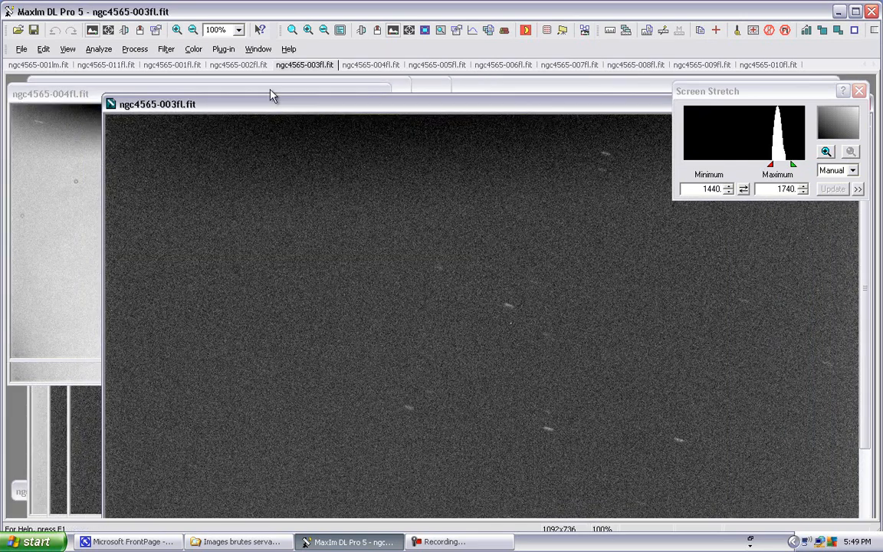
{"action": "left_click", "coordinate": [94, 96]}
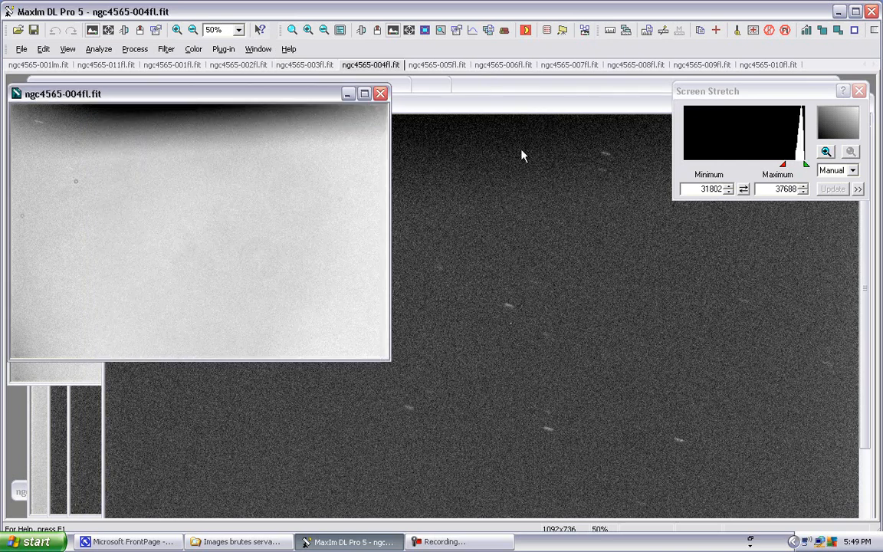
{"action": "left_click_drag", "start_coordinate": [512, 108], "coordinate": [495, 93]}
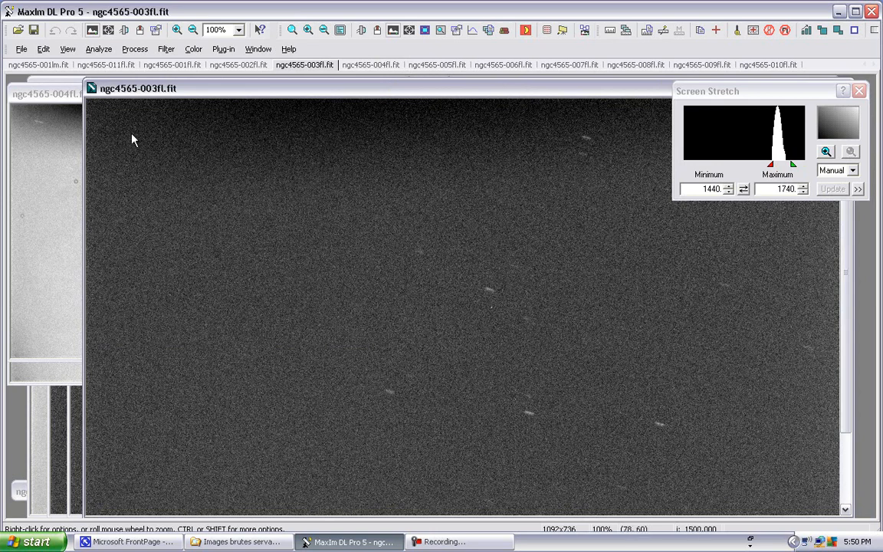
{"action": "left_click", "coordinate": [75, 101]}
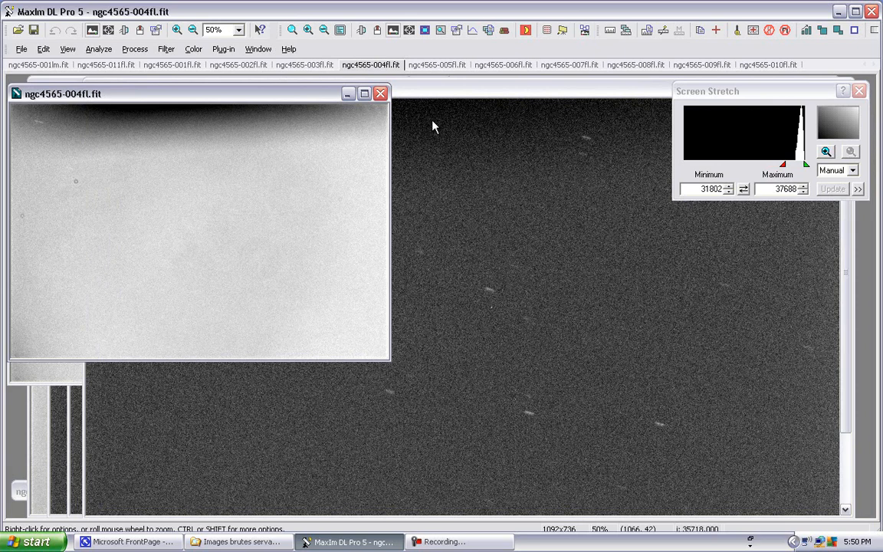
{"action": "left_click", "coordinate": [519, 97]}
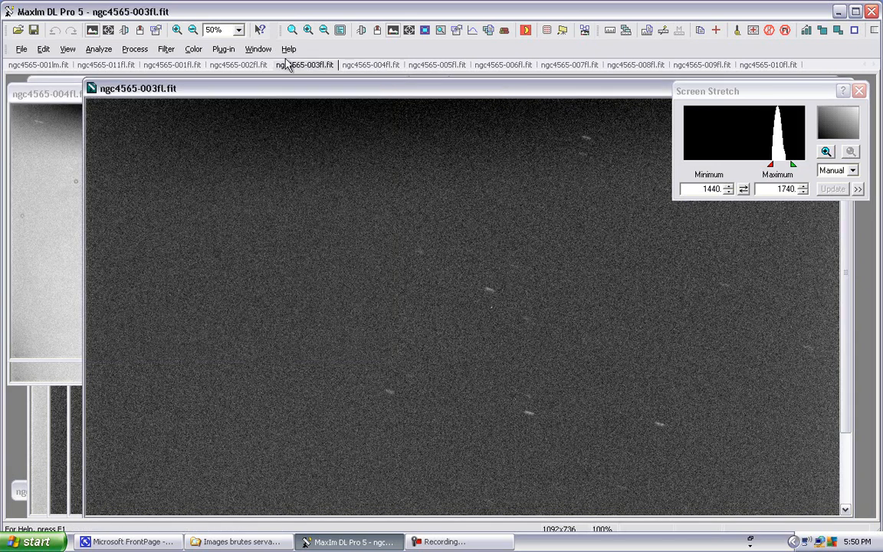
{"action": "left_click", "coordinate": [192, 31]}
- Reduce the ngc4565-002fl, ngc4565-001fl and ngc4565-011fl frames to 50% zoom
{"action": "left_click", "coordinate": [488, 92]}
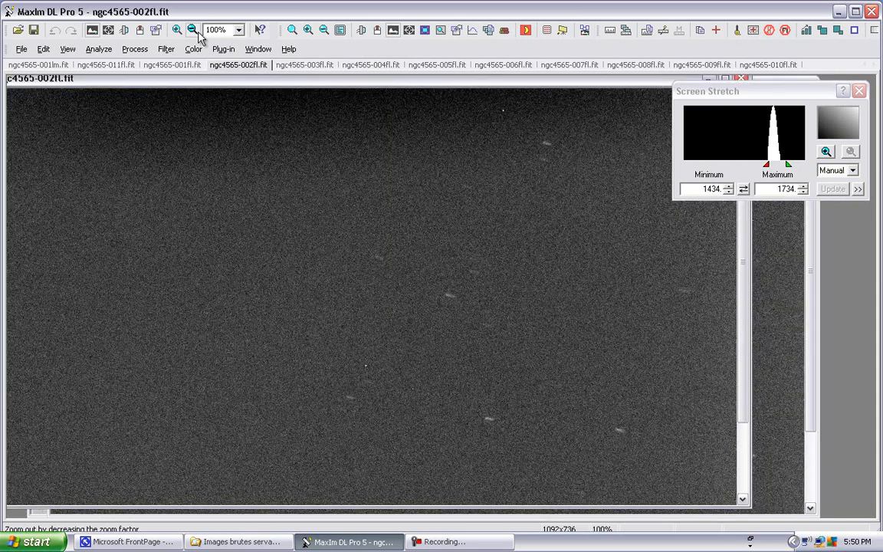
{"action": "left_click", "coordinate": [196, 33]}
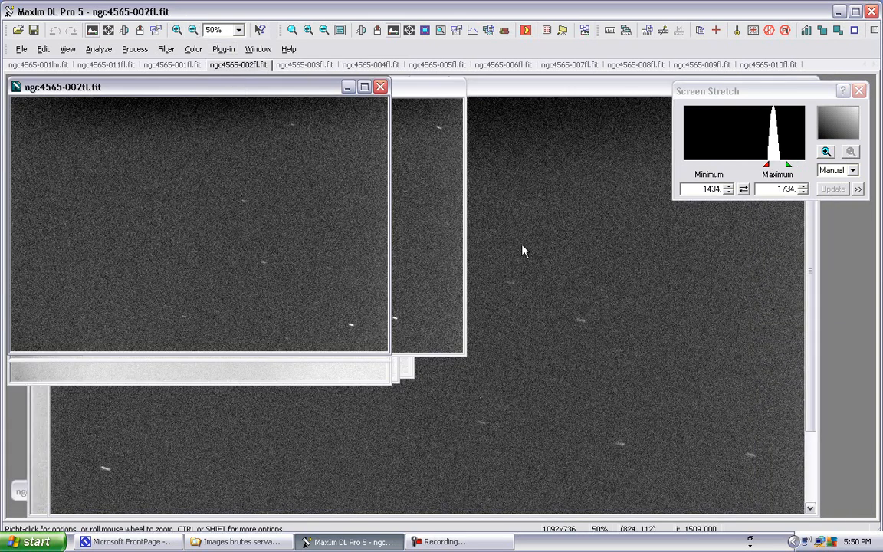
{"action": "left_click", "coordinate": [172, 64]}
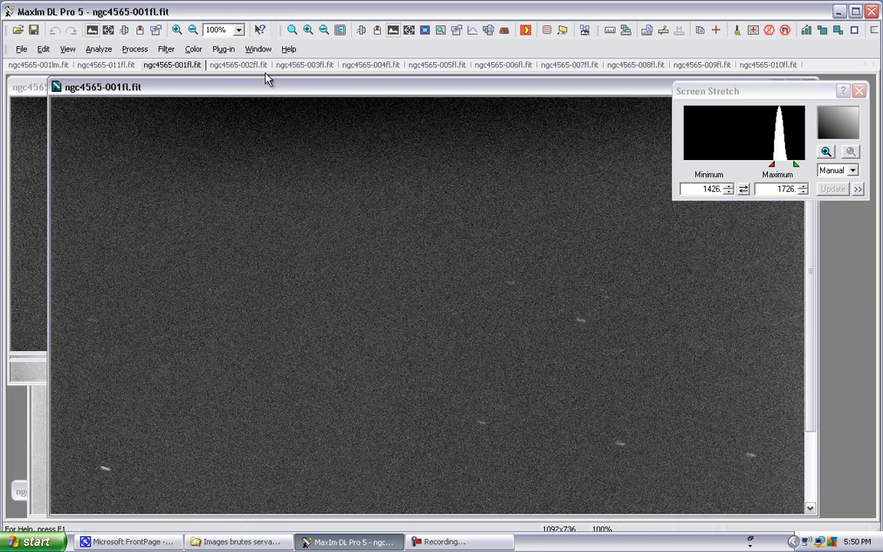
{"action": "left_click", "coordinate": [192, 29]}
{"action": "left_click", "coordinate": [520, 188]}
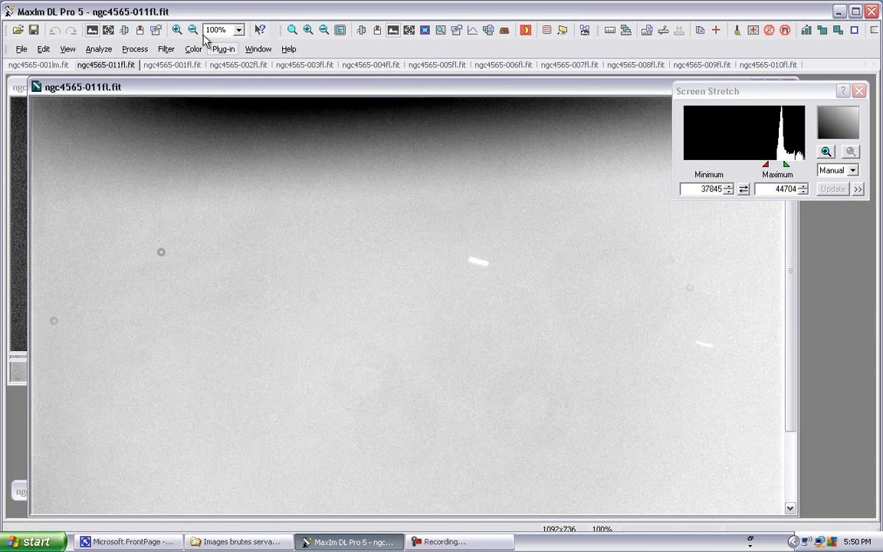
{"action": "left_click", "coordinate": [194, 30]}
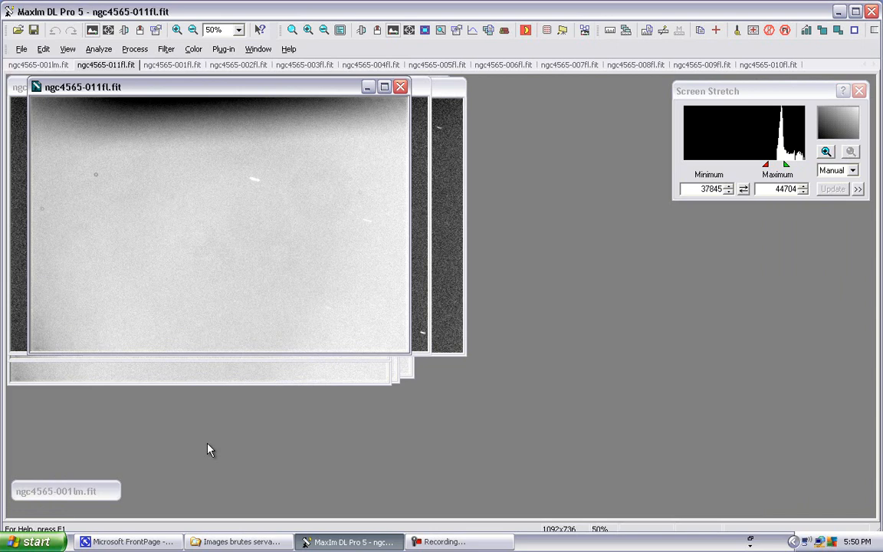
- Restore the minimized ngc4565-001lm galaxy image, show it at 50% zoom and move it clear of the stacked frames' corner
{"action": "left_click", "coordinate": [55, 491]}
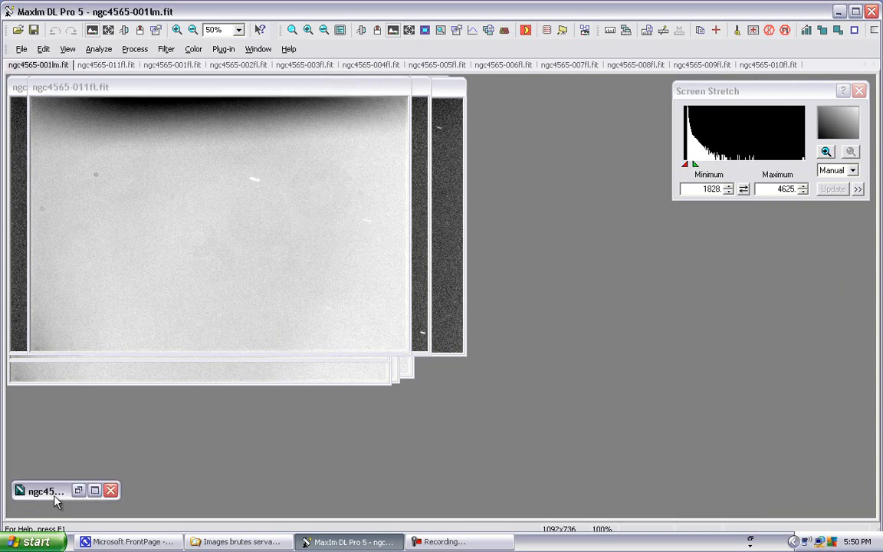
{"action": "left_click", "coordinate": [95, 490]}
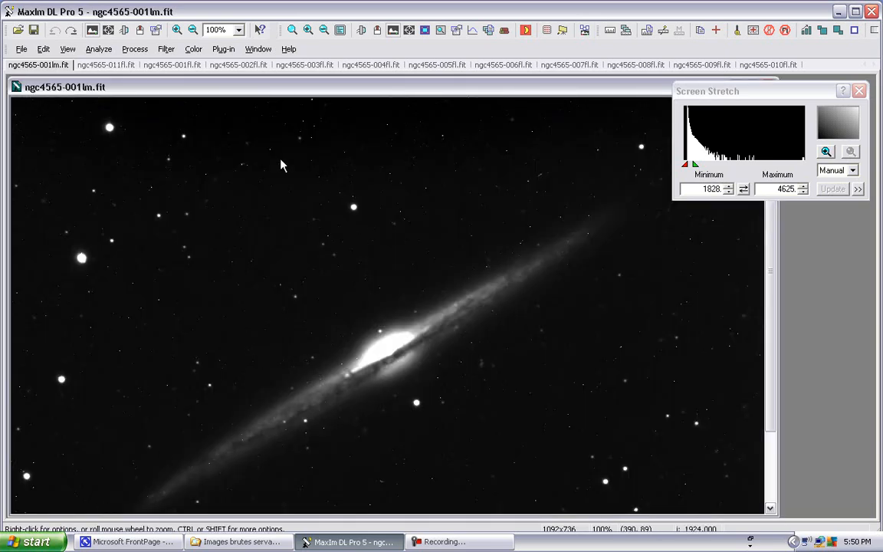
{"action": "left_click", "coordinate": [194, 33]}
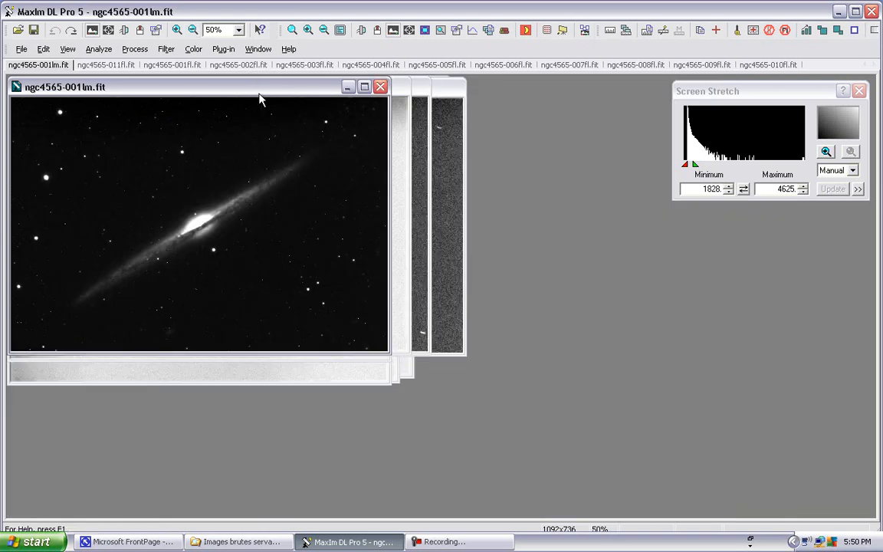
{"action": "left_click_drag", "start_coordinate": [262, 97], "coordinate": [387, 129]}
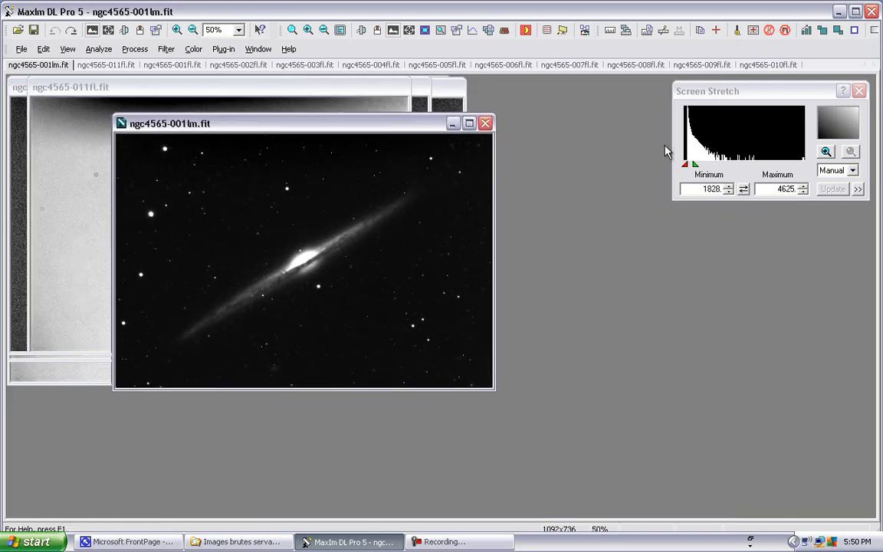
- Stretch the ngc4565-001lm display to minimum 1660.5 and maximum 2324.7, and move the image below the ngc4565-011fl frame
{"action": "left_click", "coordinate": [686, 168]}
{"action": "left_click_drag", "start_coordinate": [686, 168], "coordinate": [686, 170]}
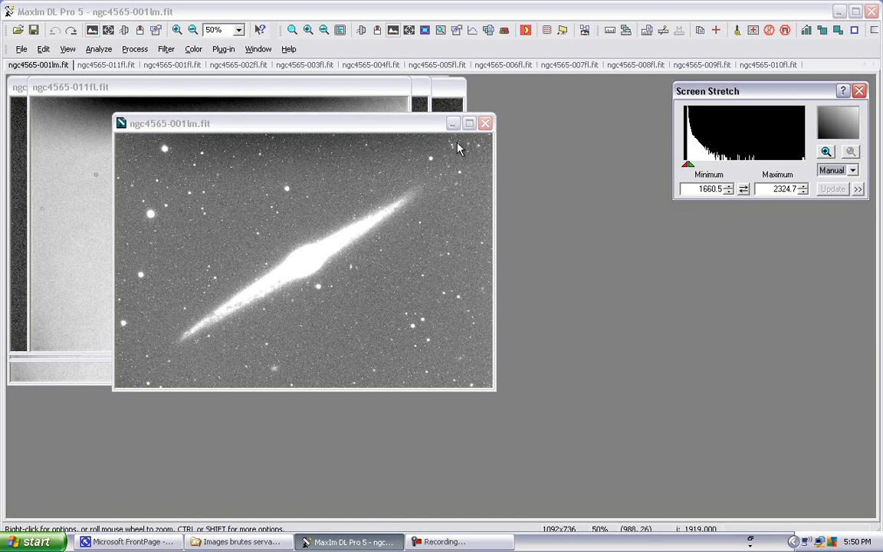
{"action": "left_click_drag", "start_coordinate": [408, 129], "coordinate": [301, 376]}
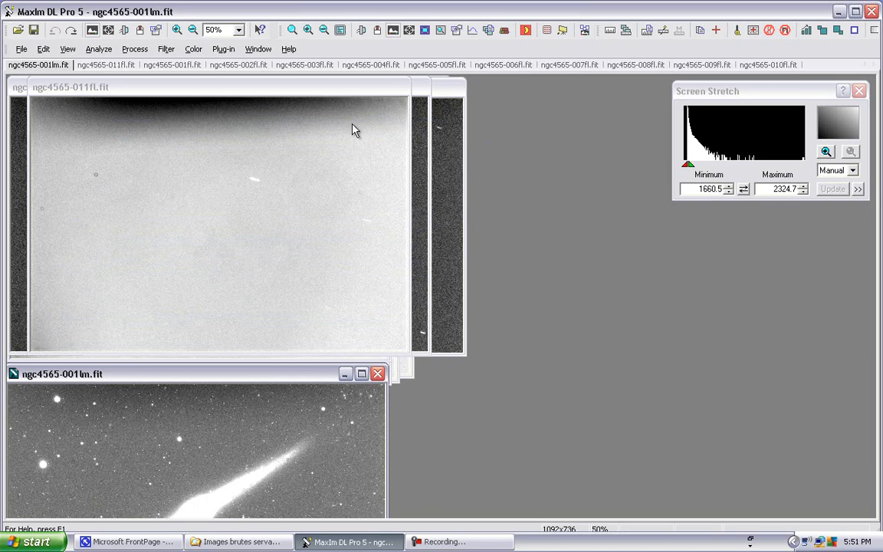
- Move the ngc4565-011fl frame aside to uncover ngc4565-001fl, and examine its pixel statistics in the Information window's Area mode
{"action": "left_click", "coordinate": [284, 89]}
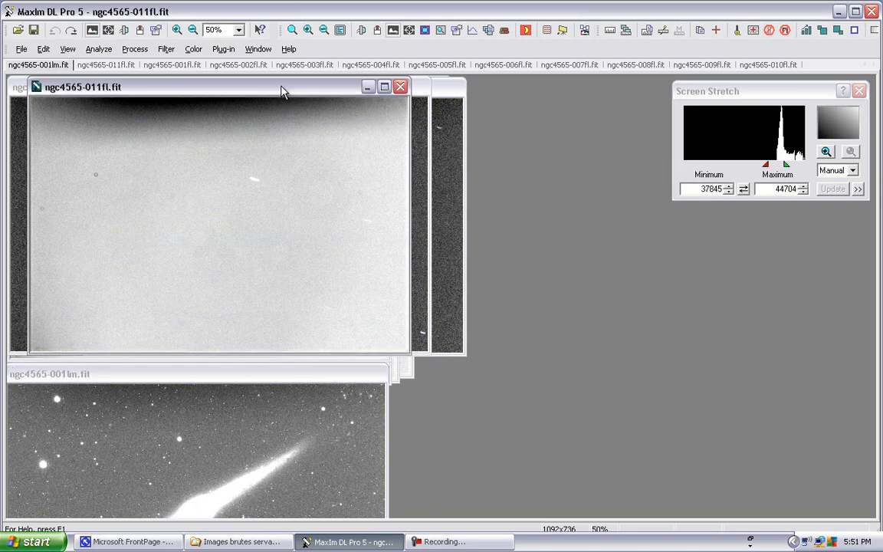
{"action": "left_click_drag", "start_coordinate": [249, 92], "coordinate": [375, 90]}
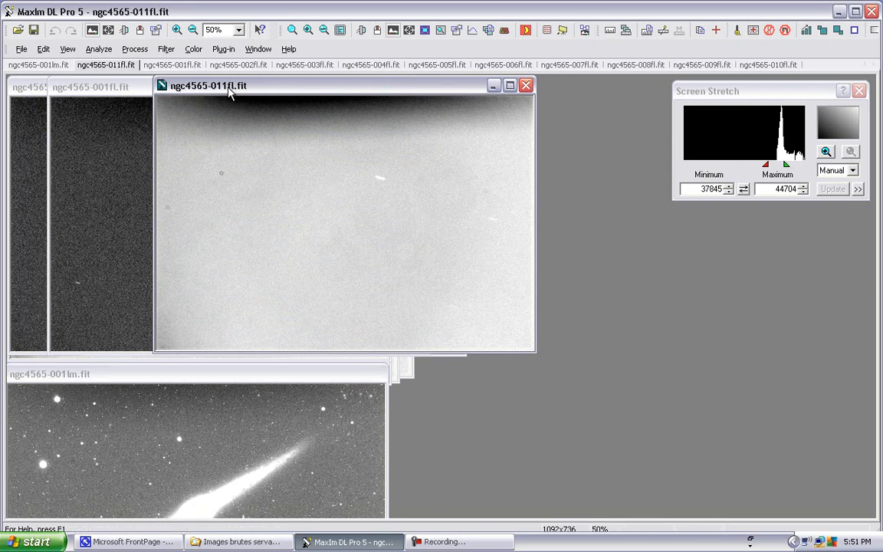
{"action": "left_click", "coordinate": [108, 36]}
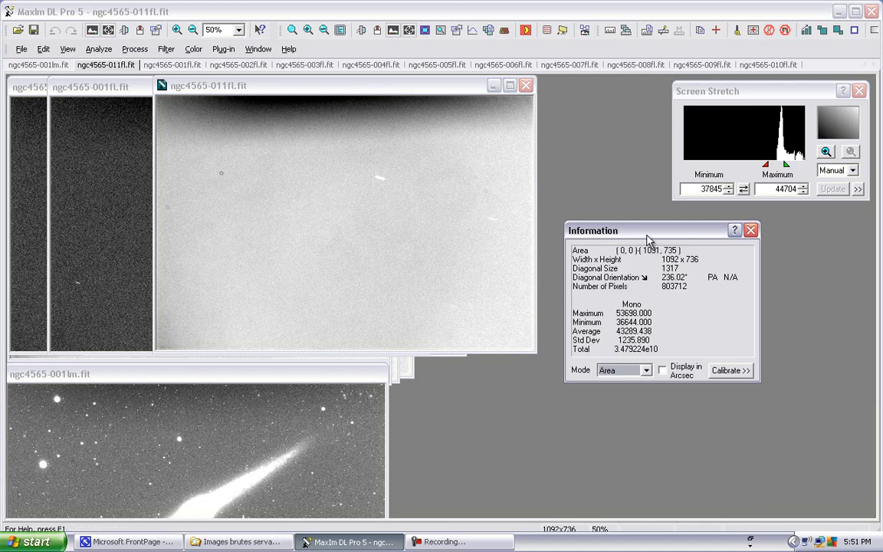
{"action": "left_click_drag", "start_coordinate": [585, 230], "coordinate": [586, 214]}
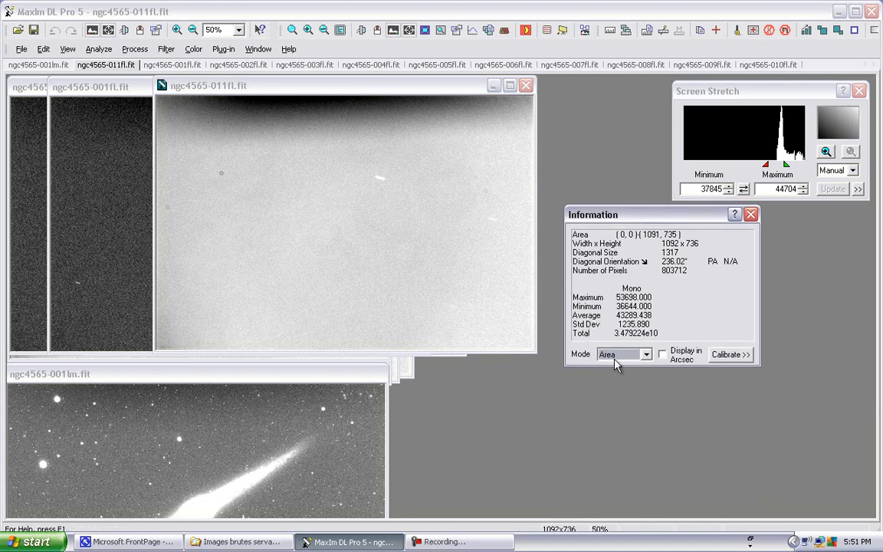
{"action": "left_click", "coordinate": [646, 357]}
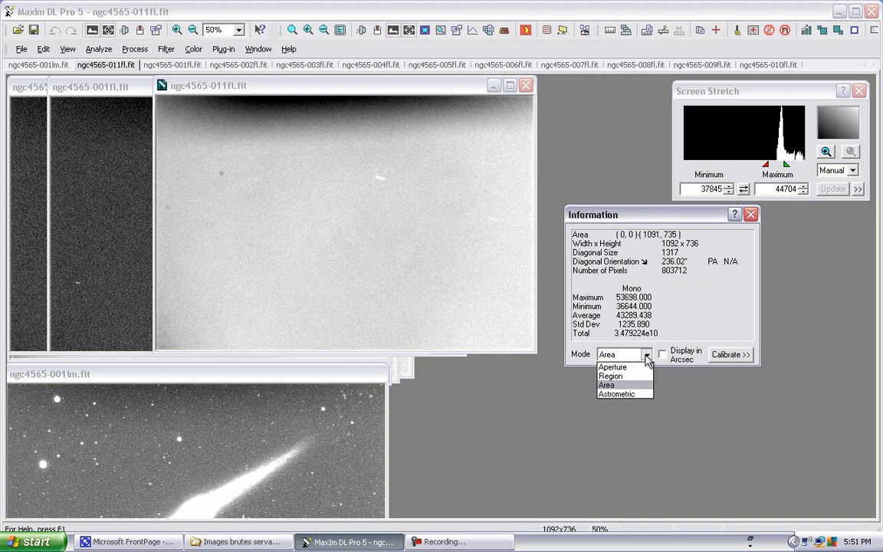
{"action": "left_click", "coordinate": [607, 385]}
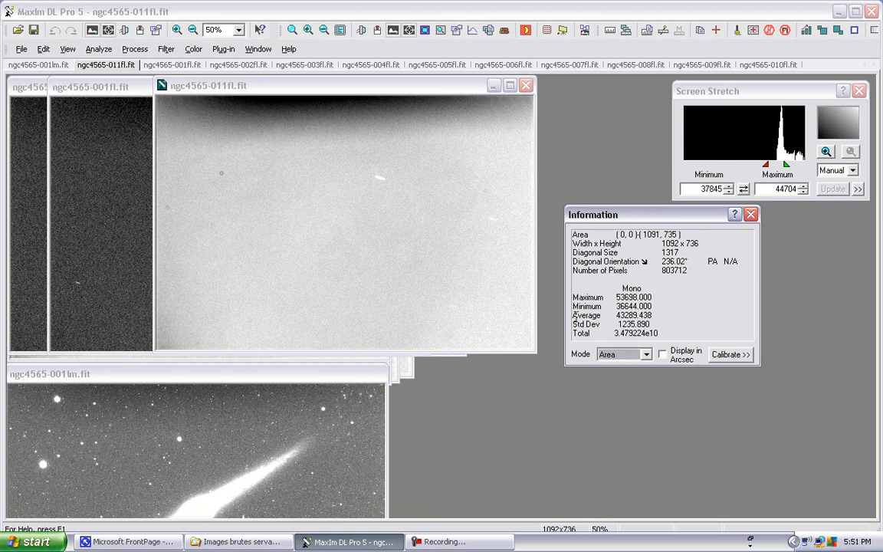
- Compare the average pixel values of the ngc4565-011fl and ngc4565-001fl frames, moving both frames aside as needed
{"action": "left_click_drag", "start_coordinate": [573, 315], "coordinate": [652, 322]}
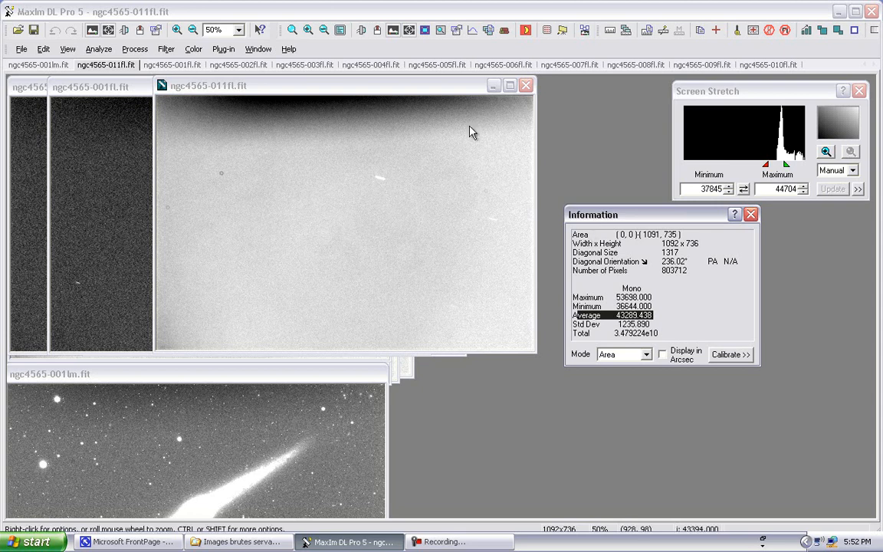
{"action": "left_click_drag", "start_coordinate": [399, 86], "coordinate": [403, 99]}
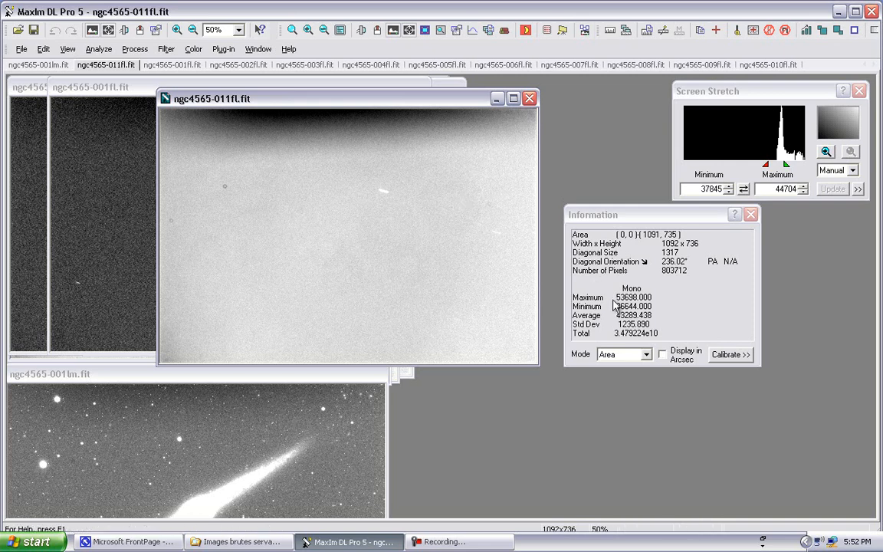
{"action": "left_click", "coordinate": [83, 187]}
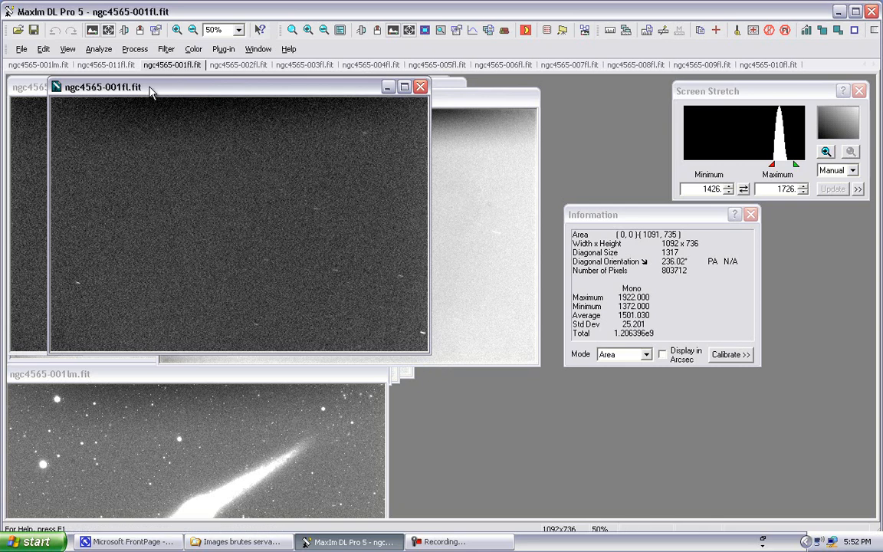
{"action": "left_click_drag", "start_coordinate": [152, 88], "coordinate": [211, 92]}
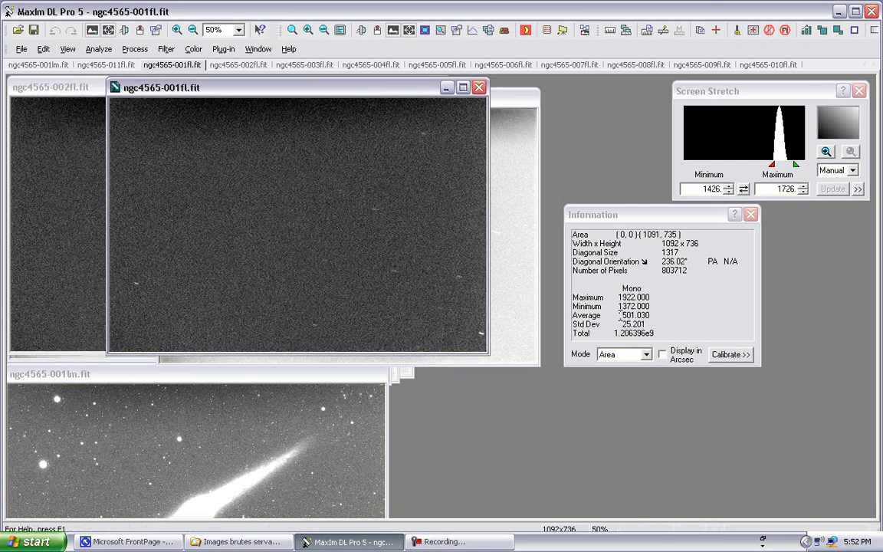
{"action": "left_click", "coordinate": [623, 314]}
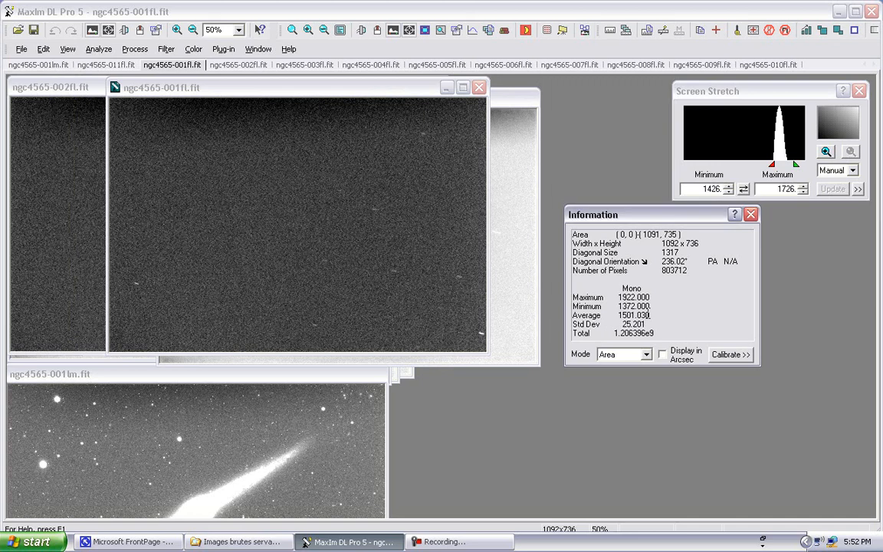
{"action": "left_click_drag", "start_coordinate": [649, 315], "coordinate": [586, 322]}
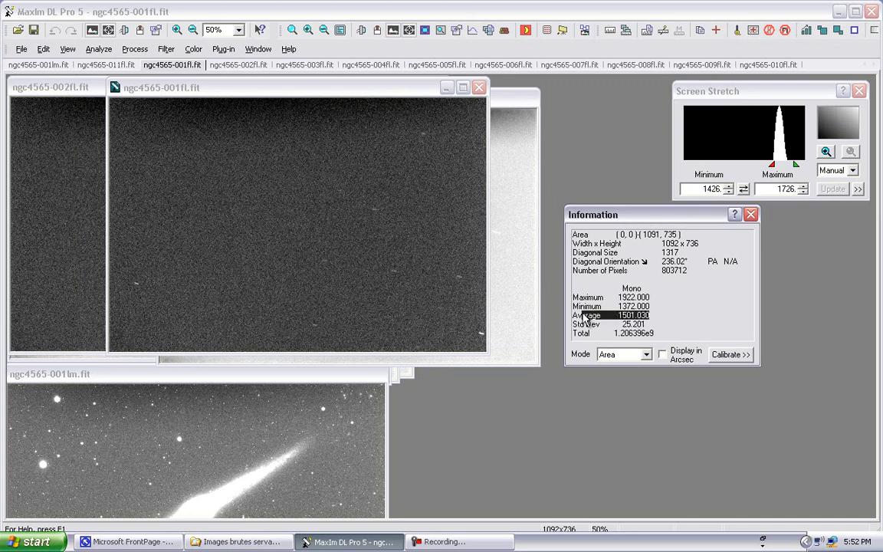
- Move the underexposed ngc4565-001fl frame aside and close it
{"action": "left_click", "coordinate": [303, 90]}
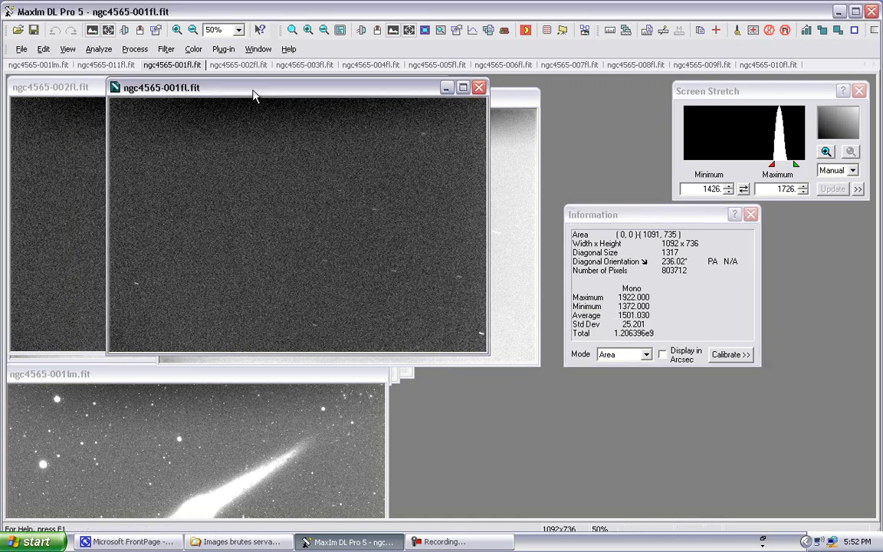
{"action": "left_click_drag", "start_coordinate": [252, 90], "coordinate": [282, 98]}
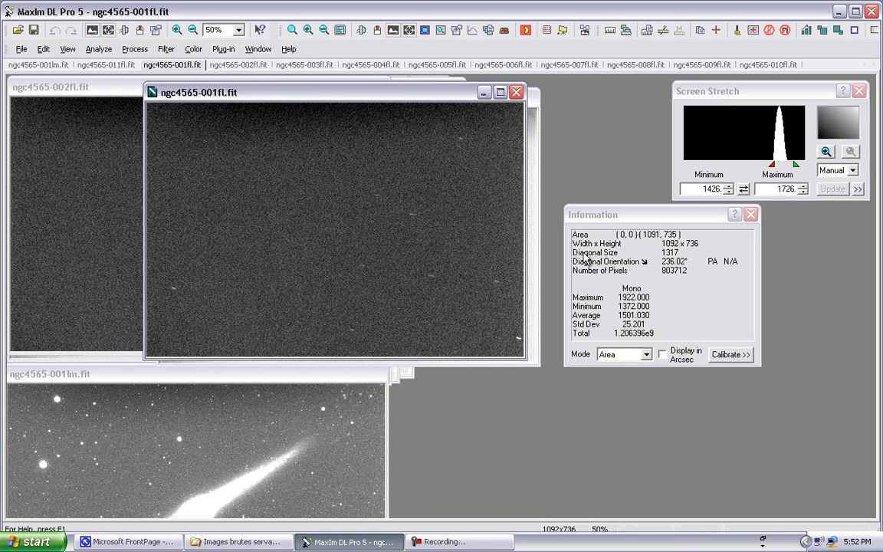
{"action": "left_click", "coordinate": [517, 93]}
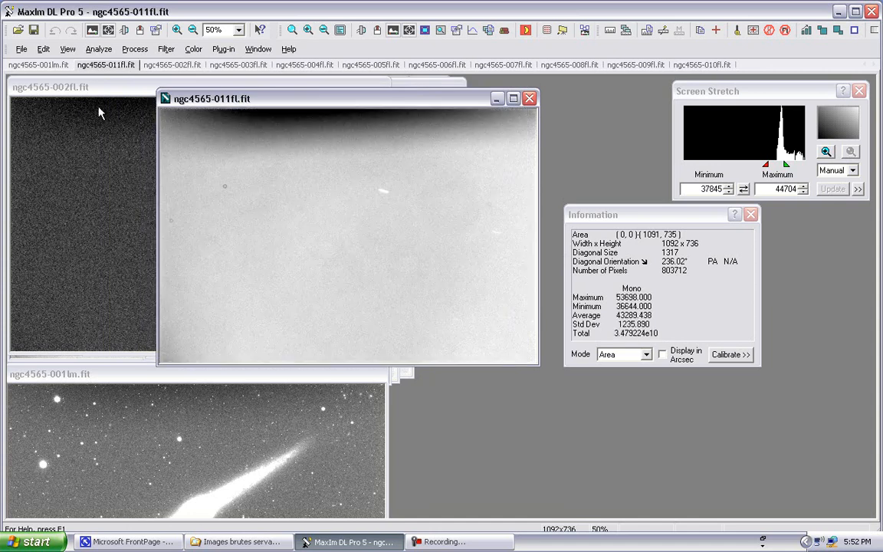
- Pull the ngc4565-002fl frame clear of the stack, check its average pixel value, and close the frame
{"action": "left_click", "coordinate": [102, 88]}
{"action": "left_click_drag", "start_coordinate": [111, 89], "coordinate": [247, 136]}
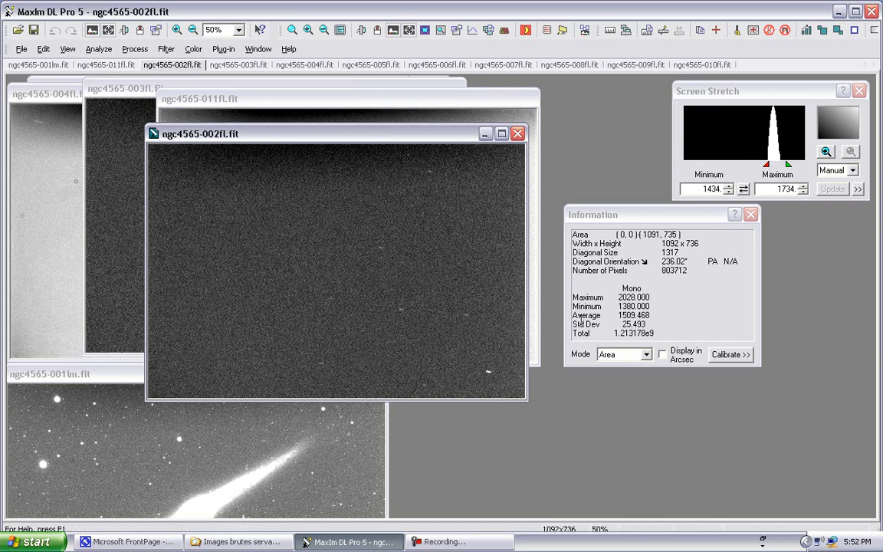
{"action": "left_click", "coordinate": [576, 319]}
{"action": "left_click_drag", "start_coordinate": [656, 315], "coordinate": [567, 322]}
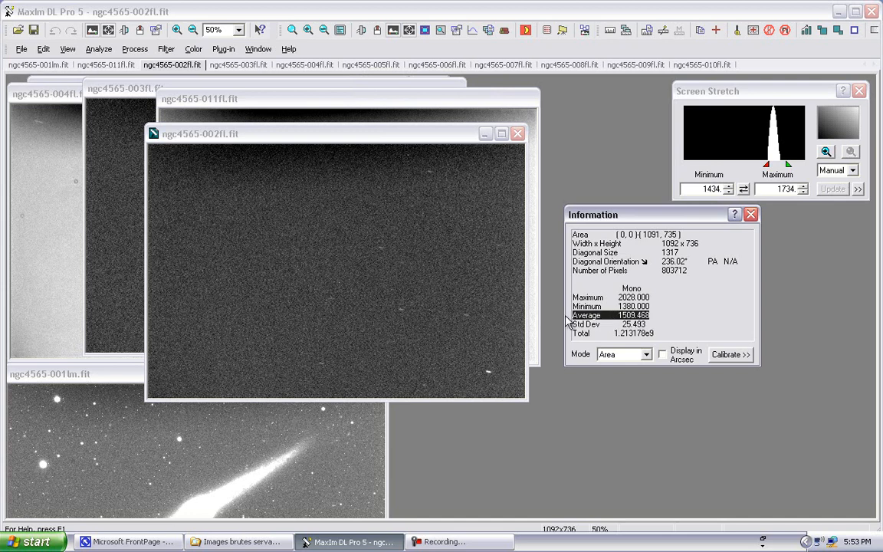
{"action": "left_click", "coordinate": [354, 162]}
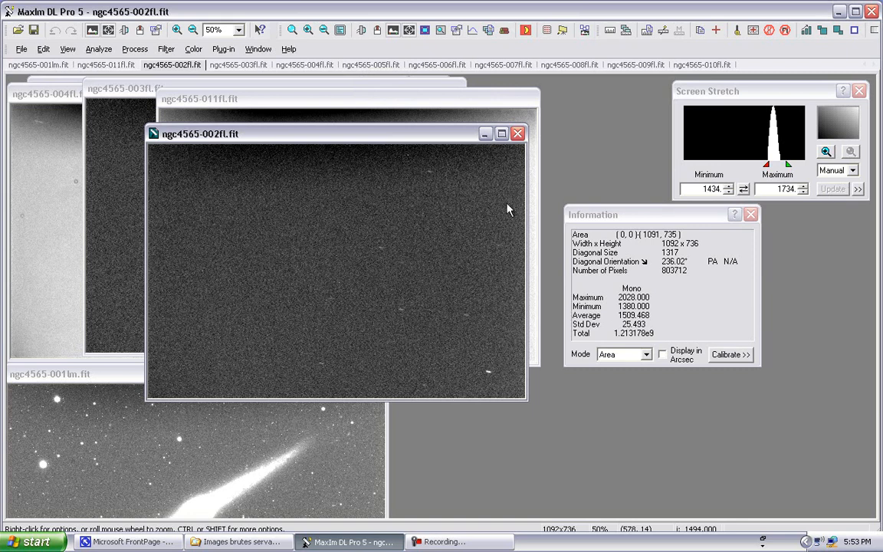
{"action": "left_click", "coordinate": [518, 134]}
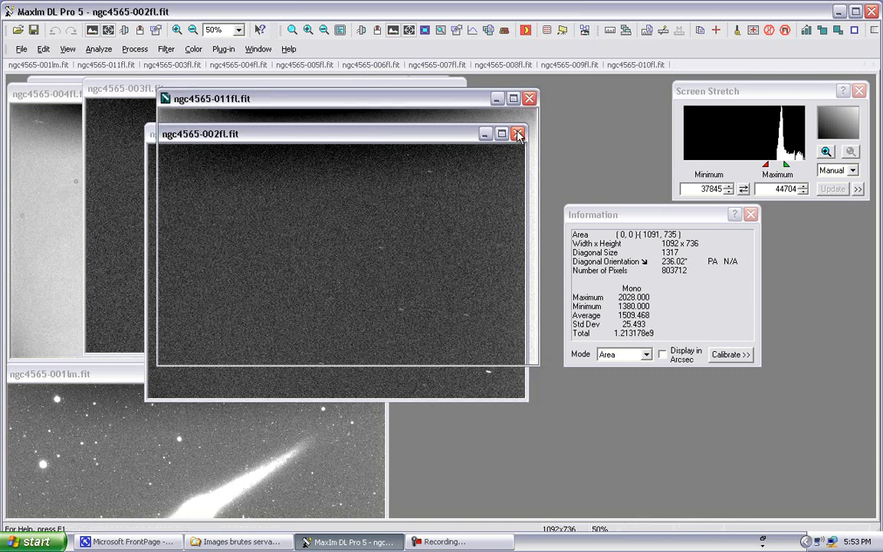
- Bring the ngc4565-003fl frame to the front, check its average pixel value, and close the frame
{"action": "left_click", "coordinate": [103, 192]}
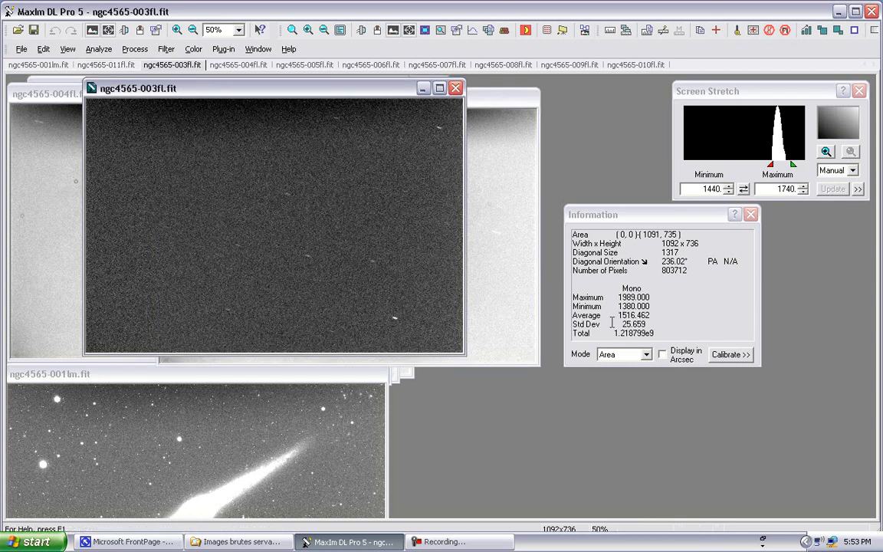
{"action": "left_click", "coordinate": [574, 285]}
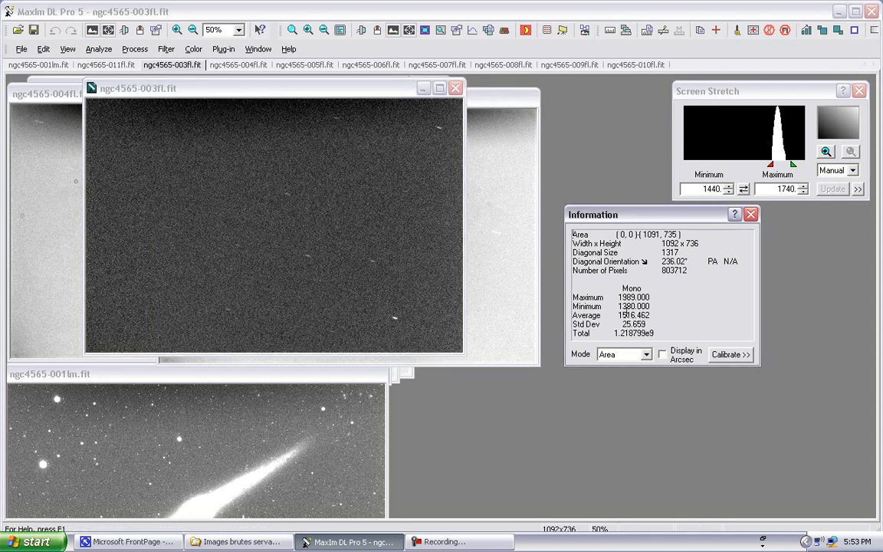
{"action": "left_click_drag", "start_coordinate": [580, 315], "coordinate": [659, 320]}
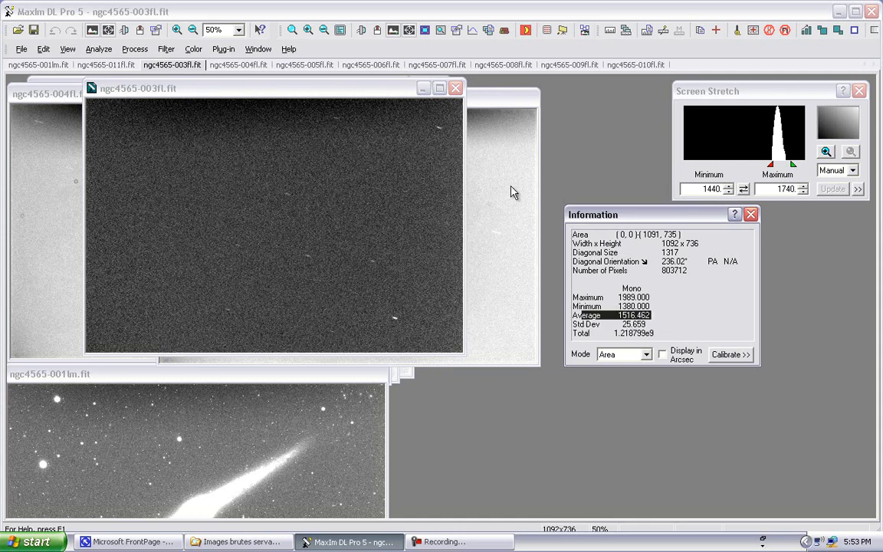
{"action": "left_click", "coordinate": [455, 89]}
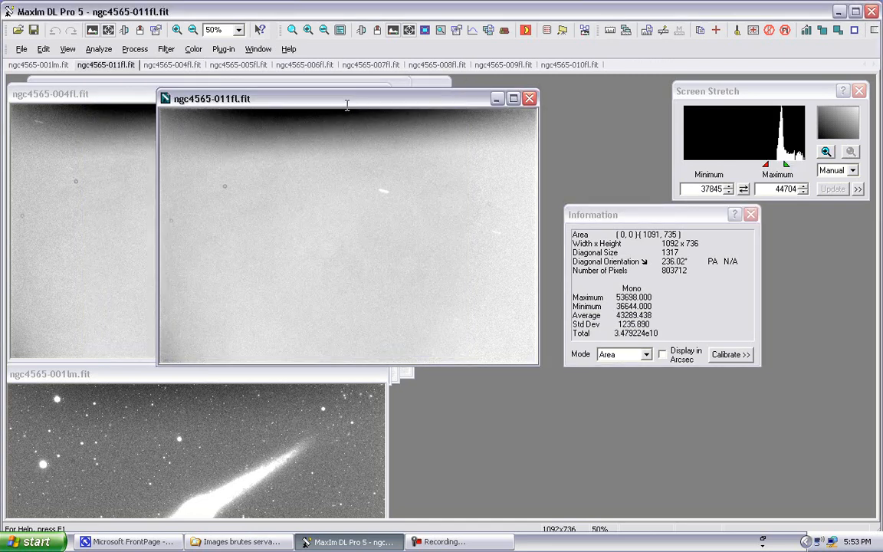
- Recheck the average pixel value of ngc4565-011fl and move that frame down over the ngc4565-001lm image
{"action": "left_click_drag", "start_coordinate": [345, 104], "coordinate": [351, 117]}
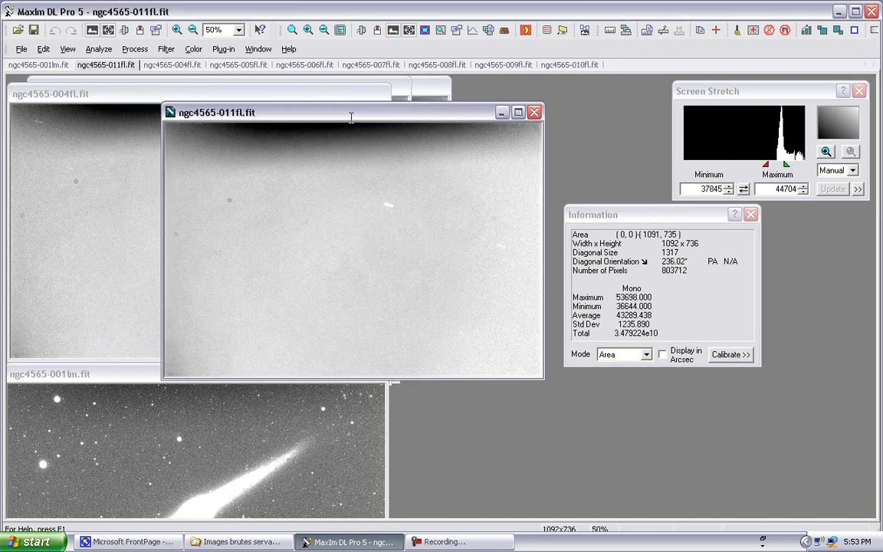
{"action": "left_click", "coordinate": [616, 315]}
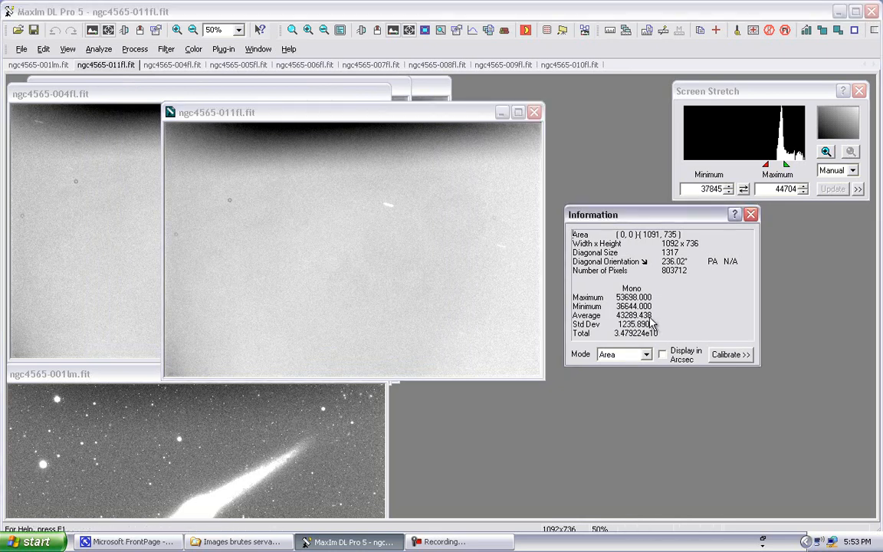
{"action": "left_click_drag", "start_coordinate": [651, 315], "coordinate": [597, 318]}
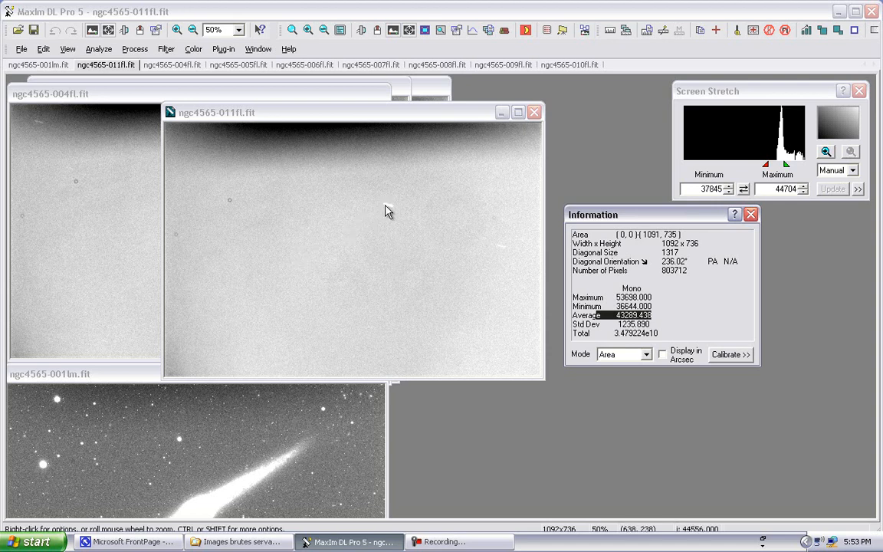
{"action": "left_click_drag", "start_coordinate": [382, 117], "coordinate": [230, 257]}
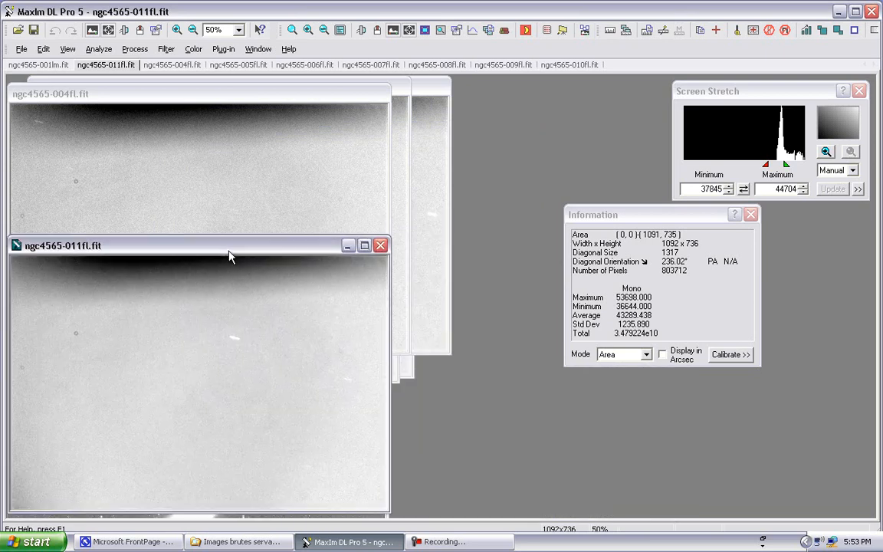
- Bring the ngc4565-004fl frame to the front and move it down over ngc4565-011fl to uncover ngc4565-005fl
{"action": "left_click", "coordinate": [236, 95]}
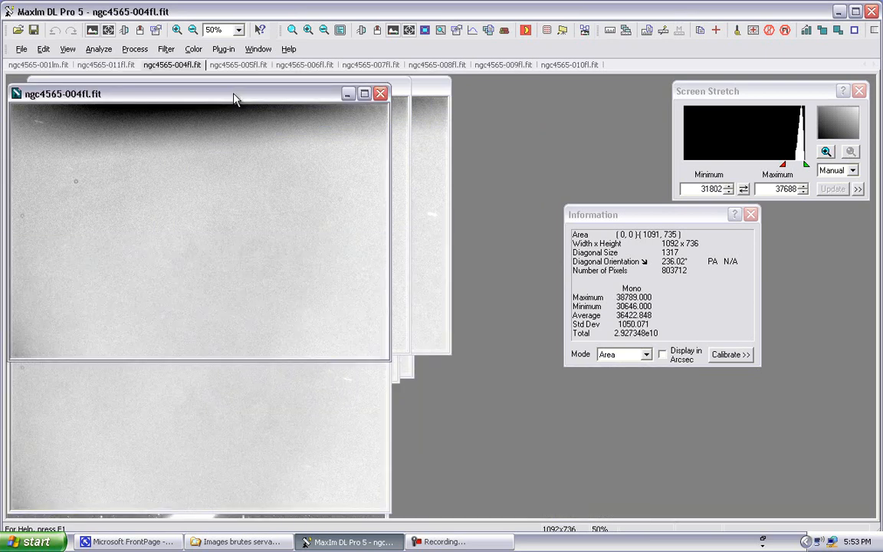
{"action": "left_click_drag", "start_coordinate": [234, 94], "coordinate": [315, 97]}
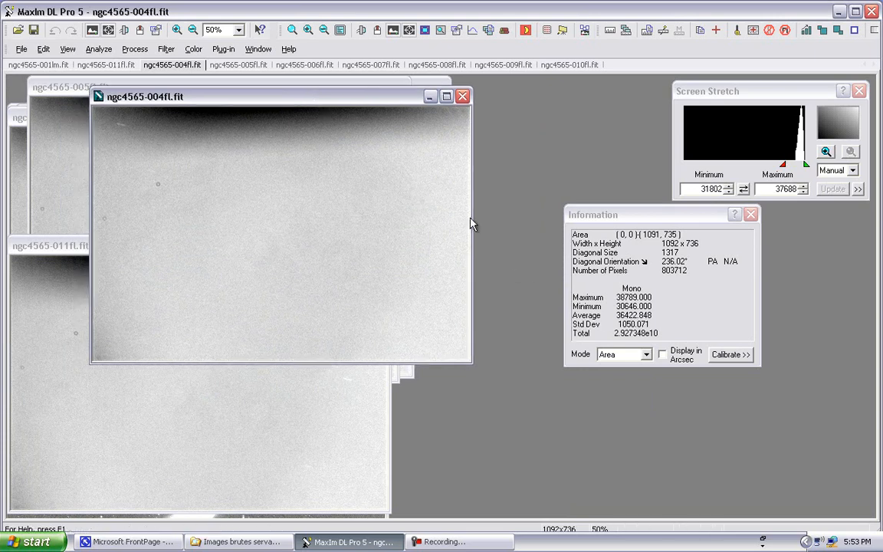
{"action": "left_click_drag", "start_coordinate": [371, 100], "coordinate": [320, 326]}
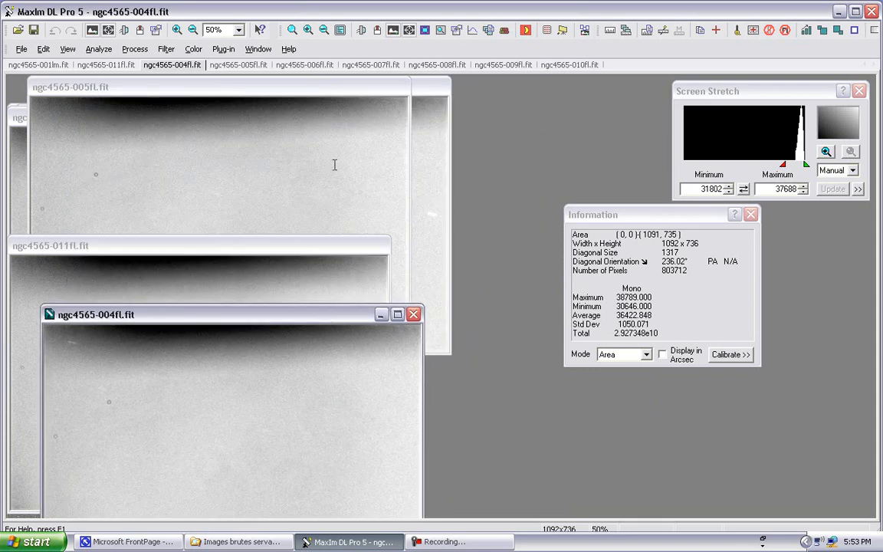
- Raise the ngc4565-005fl display stretch minimum to 36465, then equalize the screen stretch across all open images
{"action": "left_click", "coordinate": [297, 86]}
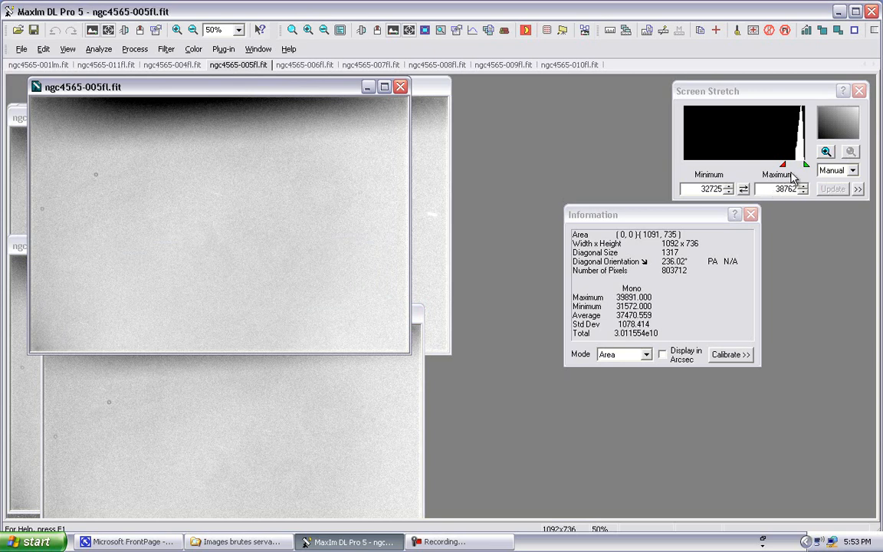
{"action": "left_click_drag", "start_coordinate": [782, 166], "coordinate": [799, 169]}
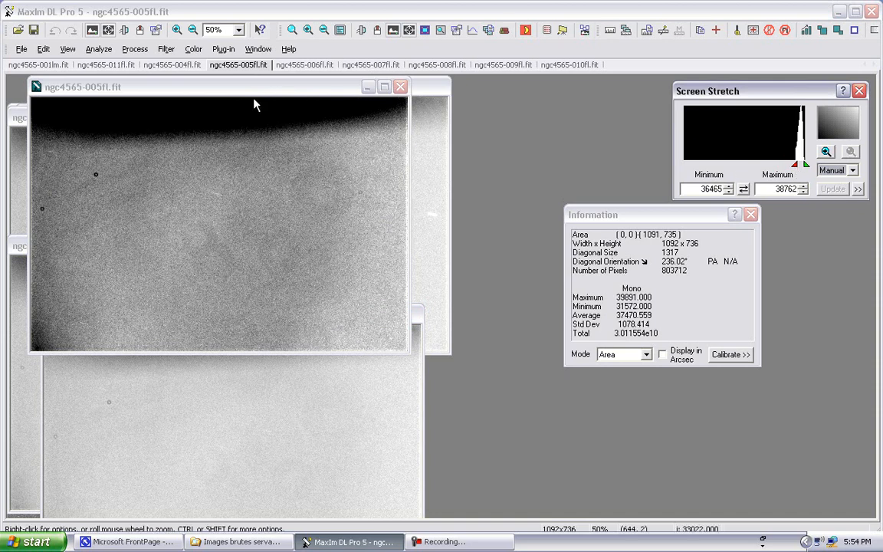
{"action": "left_click_drag", "start_coordinate": [245, 92], "coordinate": [251, 100]}
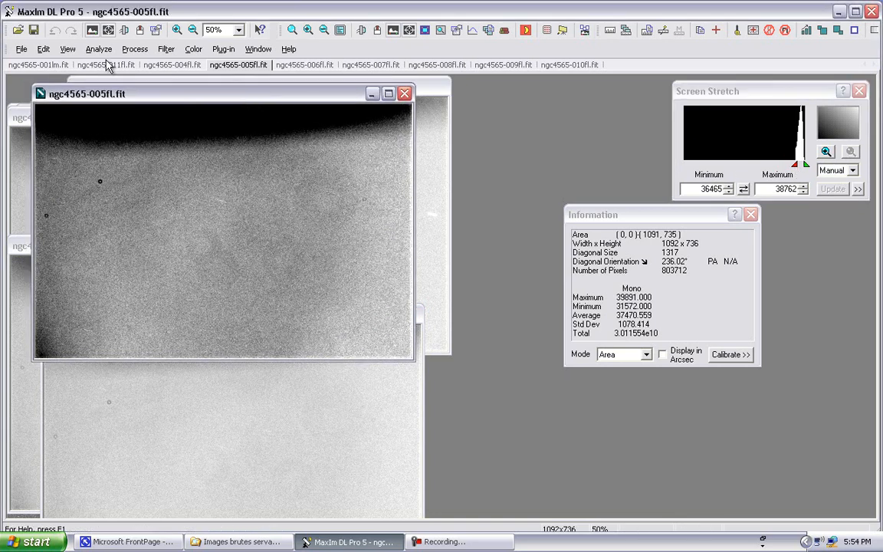
{"action": "left_click", "coordinate": [68, 48]}
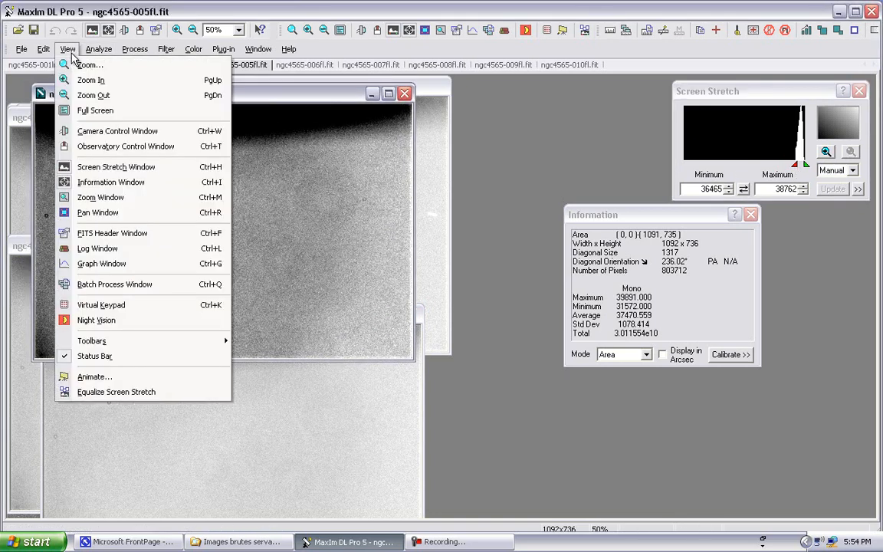
{"action": "left_click", "coordinate": [105, 394]}
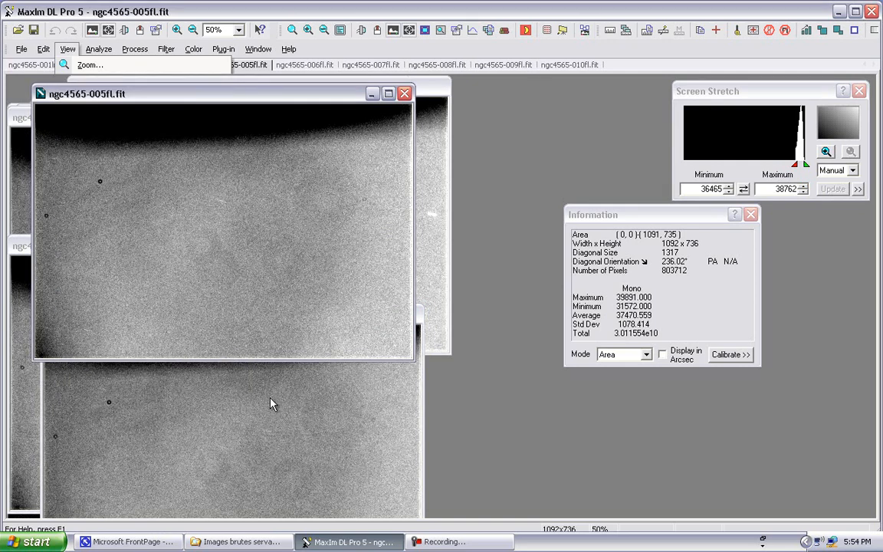
- Move the ngc4565-005fl and ngc4565-006fl frames down over the other flats, and bring ngc4565-007fl to the front
{"action": "left_click_drag", "start_coordinate": [224, 97], "coordinate": [228, 307]}
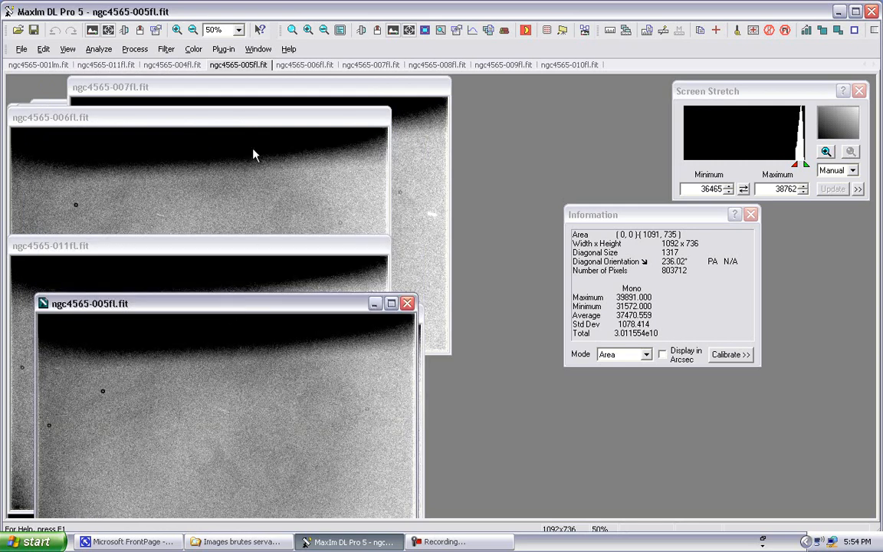
{"action": "left_click", "coordinate": [244, 119]}
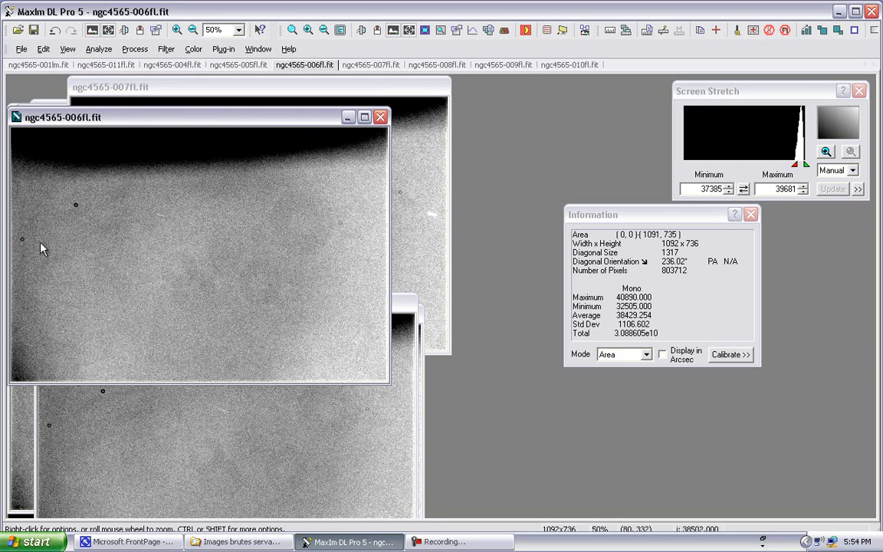
{"action": "left_click_drag", "start_coordinate": [164, 125], "coordinate": [197, 135]}
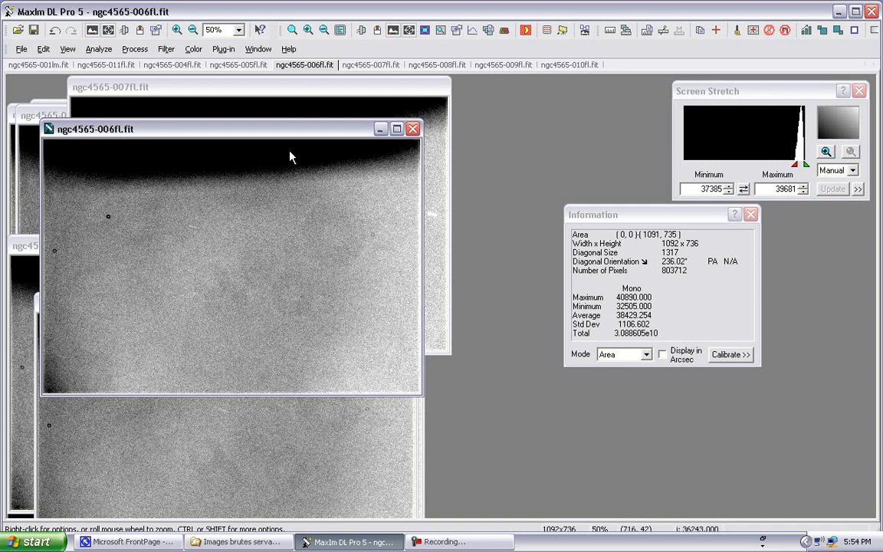
{"action": "left_click_drag", "start_coordinate": [282, 142], "coordinate": [309, 154]}
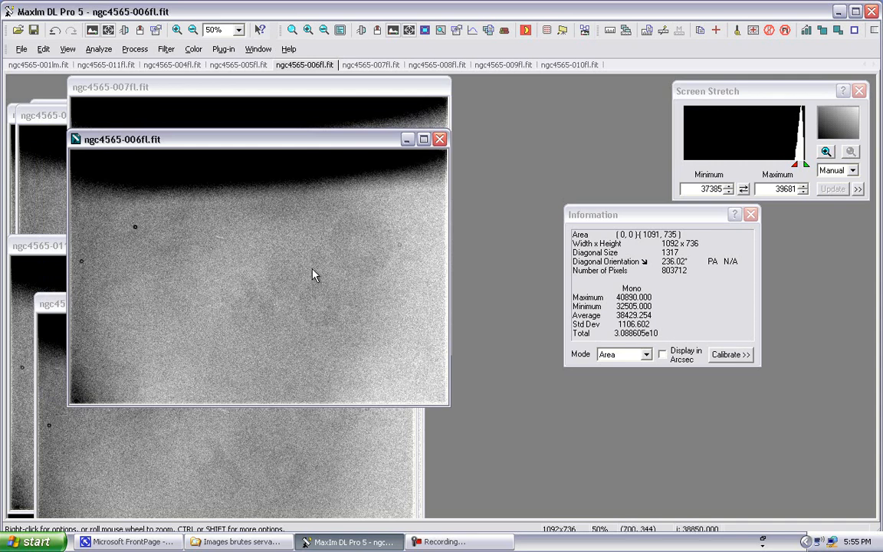
{"action": "left_click_drag", "start_coordinate": [294, 141], "coordinate": [264, 356]}
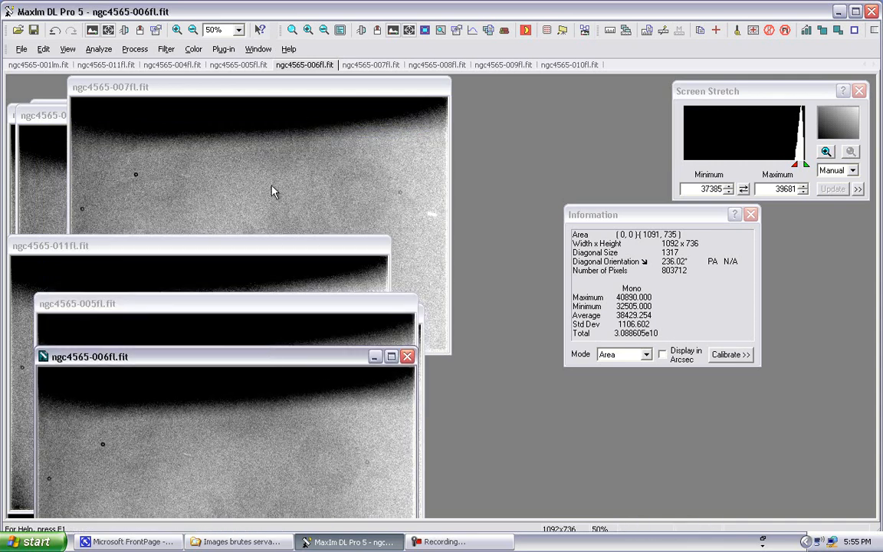
{"action": "left_click", "coordinate": [249, 85]}
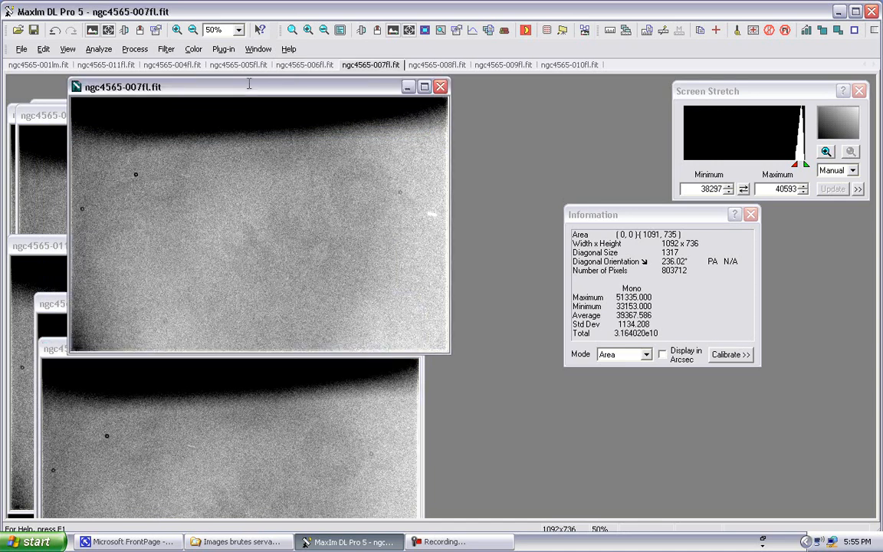
- Check the average pixel value of ngc4565-007fl and move that frame down to uncover ngc4565-008fl
{"action": "left_click", "coordinate": [596, 316]}
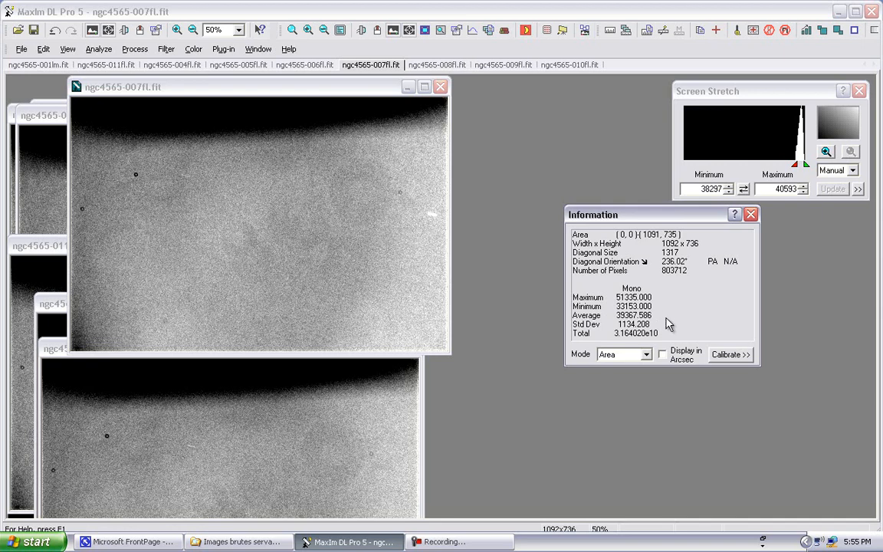
{"action": "left_click_drag", "start_coordinate": [653, 315], "coordinate": [594, 316]}
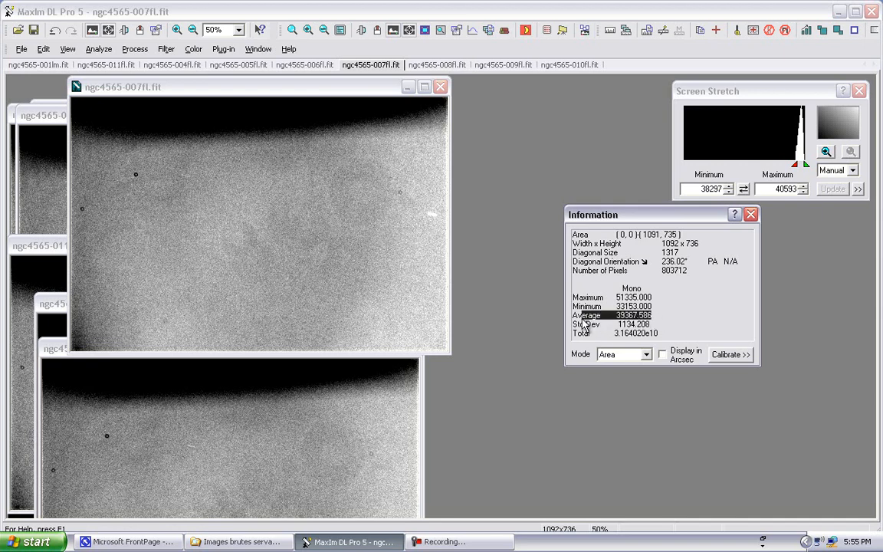
{"action": "left_click", "coordinate": [246, 86]}
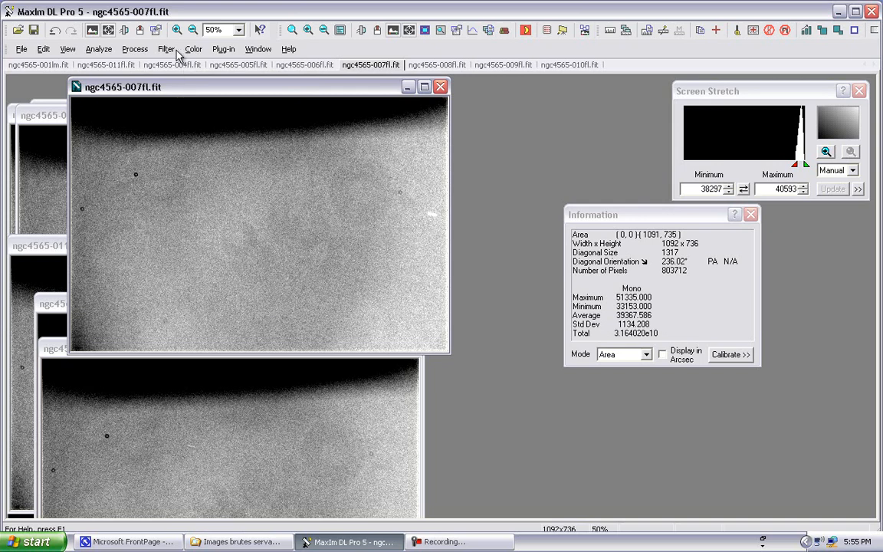
{"action": "left_click_drag", "start_coordinate": [208, 88], "coordinate": [209, 315]}
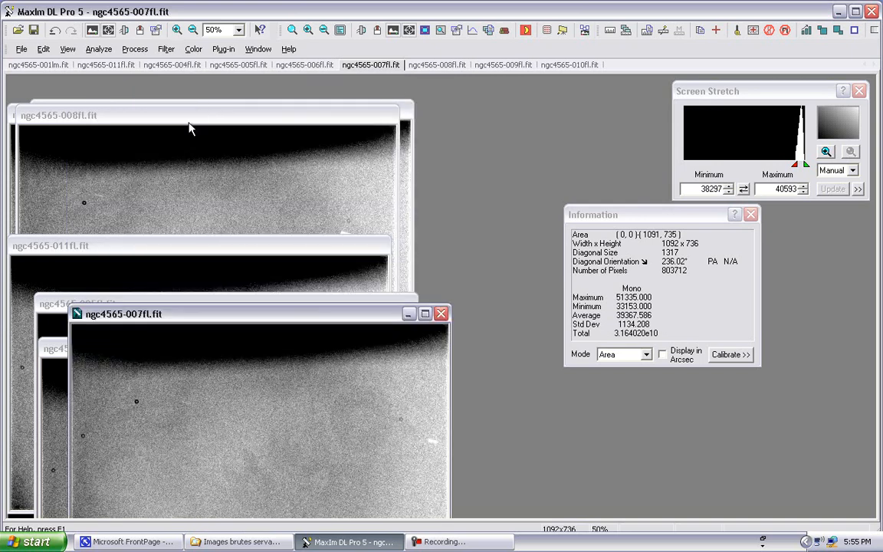
- Bring the ngc4565-008fl and ngc4565-009fl frames forward in turn and move each down over the other flats
{"action": "left_click", "coordinate": [191, 127]}
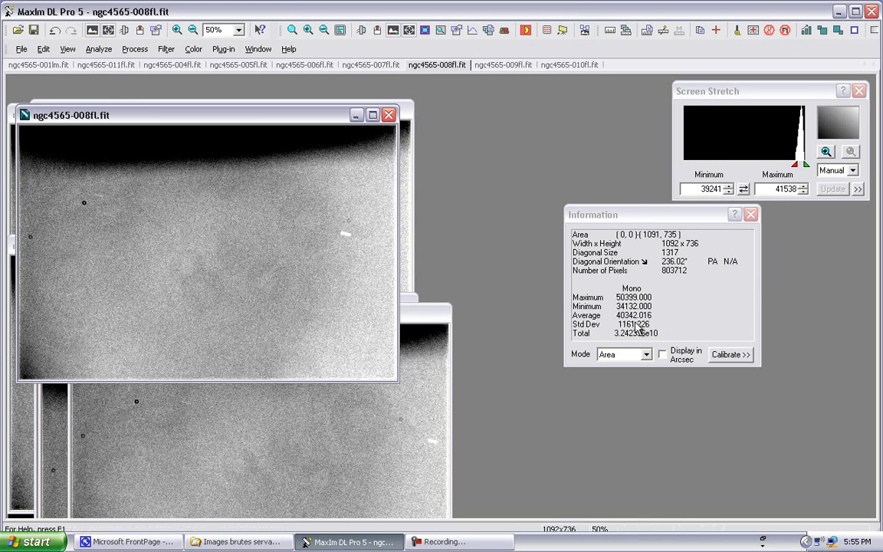
{"action": "left_click_drag", "start_coordinate": [291, 117], "coordinate": [406, 354]}
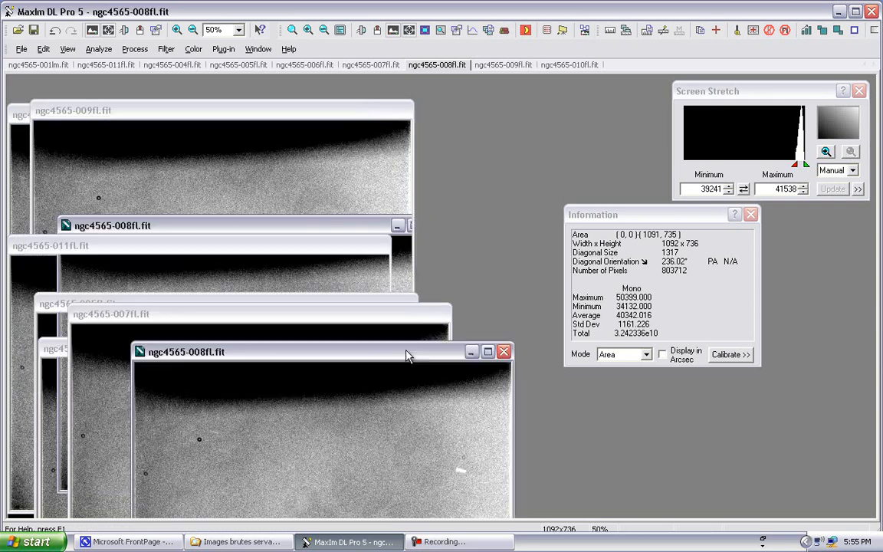
{"action": "left_click", "coordinate": [258, 119]}
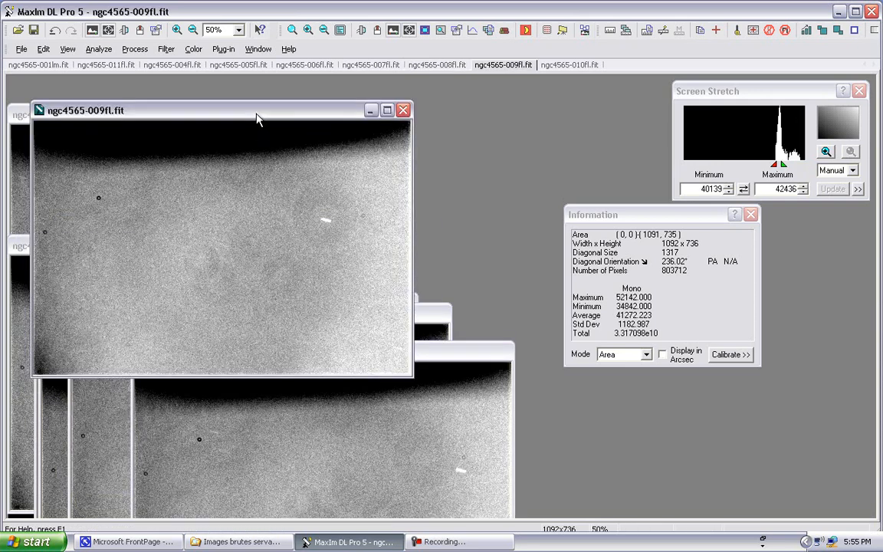
{"action": "left_click_drag", "start_coordinate": [258, 118], "coordinate": [311, 119]}
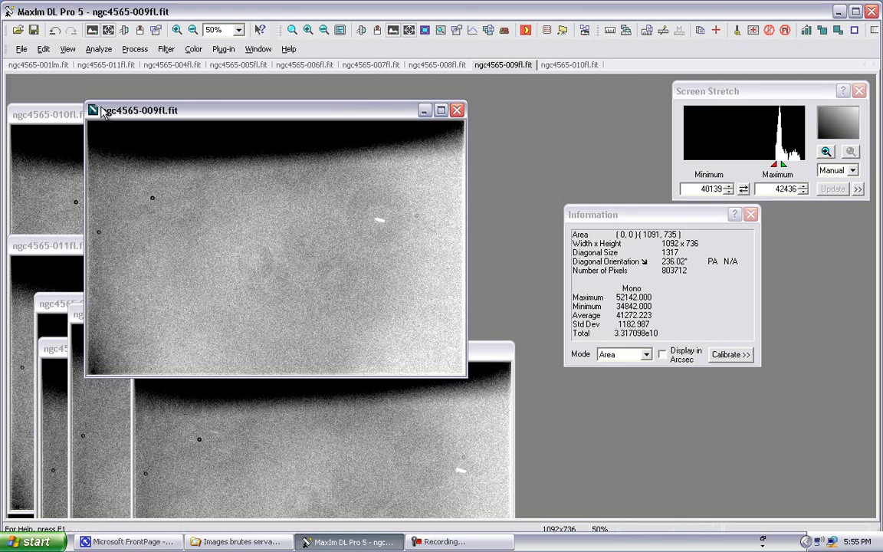
{"action": "left_click_drag", "start_coordinate": [172, 113], "coordinate": [230, 256]}
- Bring ngc4565-010fl forward, shift it over the other flats, and close the image statistics window
{"action": "left_click_drag", "start_coordinate": [167, 123], "coordinate": [278, 122]}
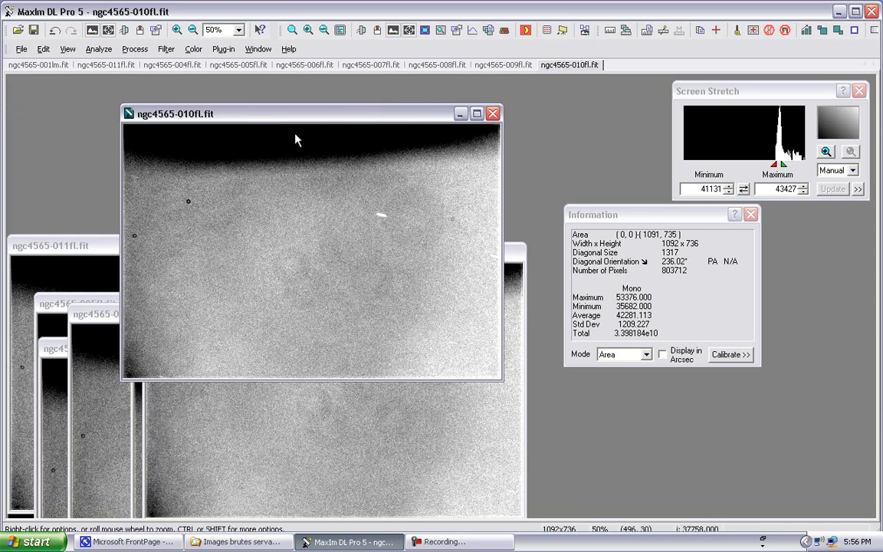
{"action": "left_click_drag", "start_coordinate": [283, 115], "coordinate": [311, 150]}
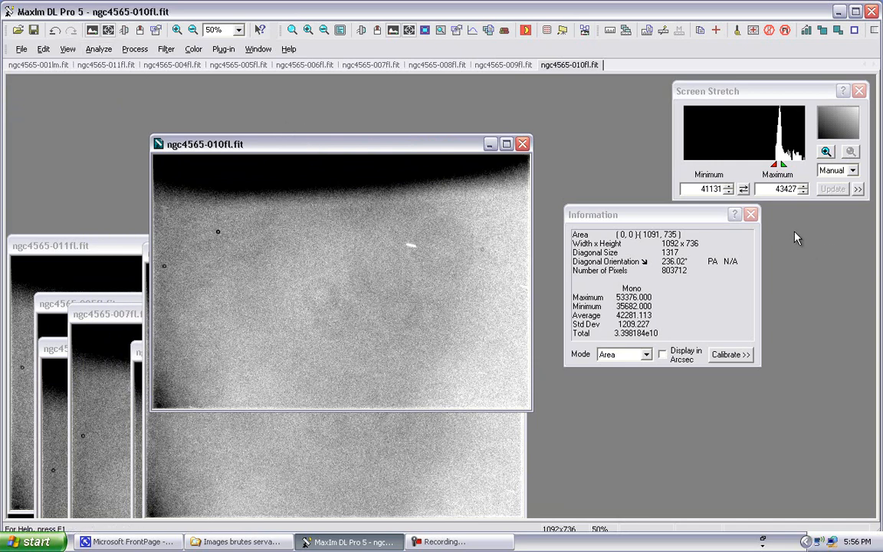
{"action": "left_click", "coordinate": [751, 215]}
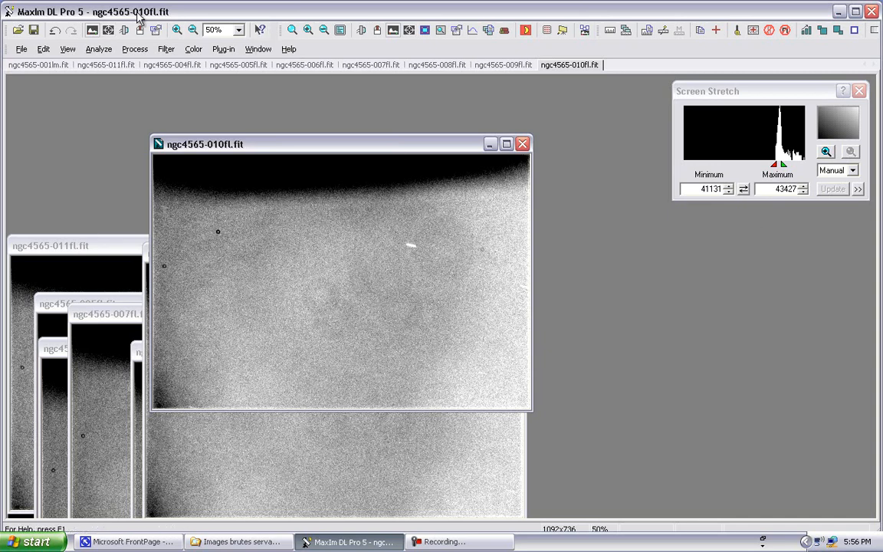
{"action": "left_click", "coordinate": [132, 51]}
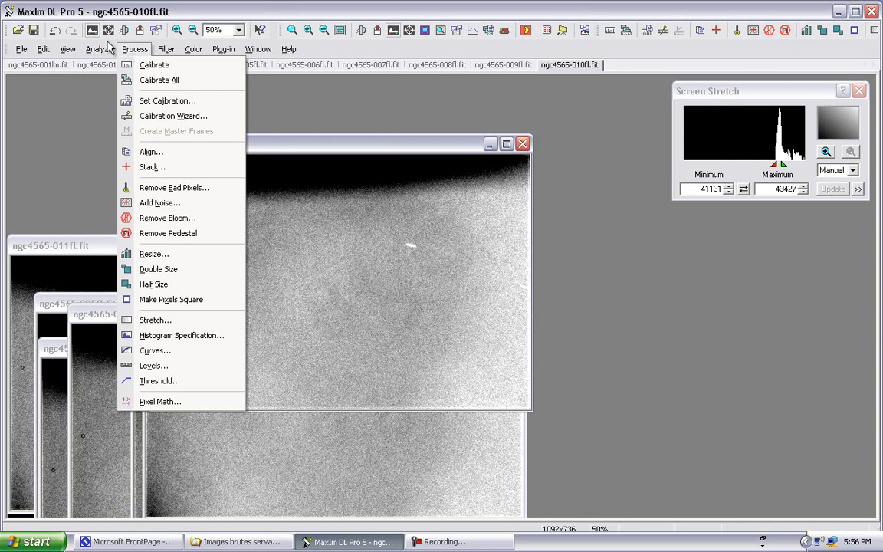
{"action": "left_click", "coordinate": [150, 188]}
{"action": "left_click", "coordinate": [98, 49]}
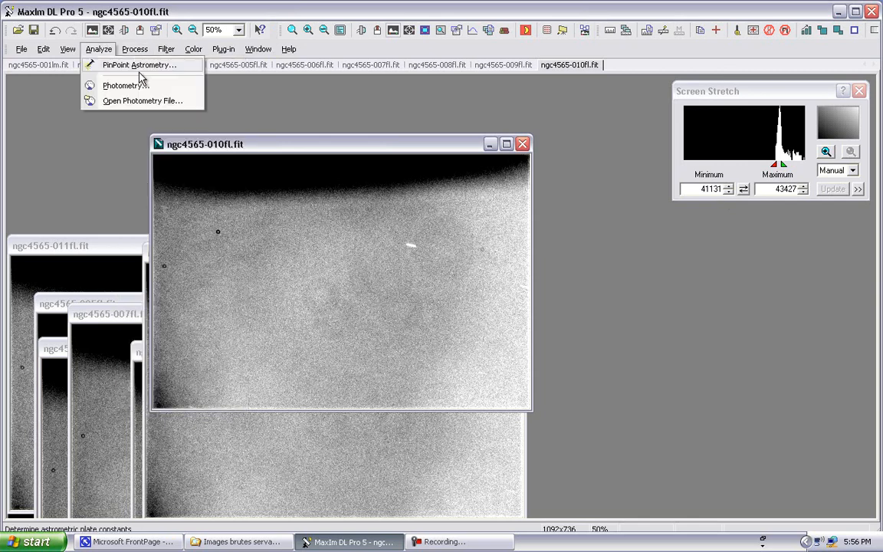
{"action": "mouse_move", "coordinate": [140, 49]}
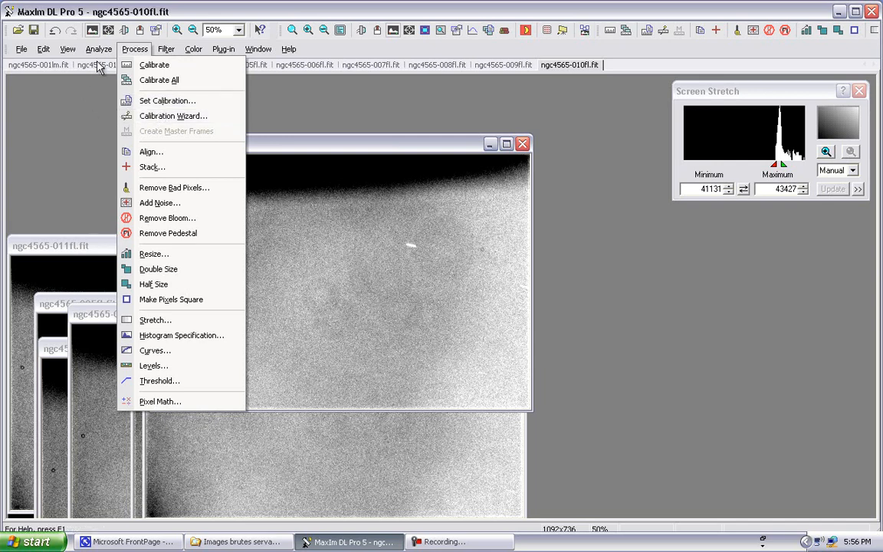
{"action": "left_click", "coordinate": [90, 107]}
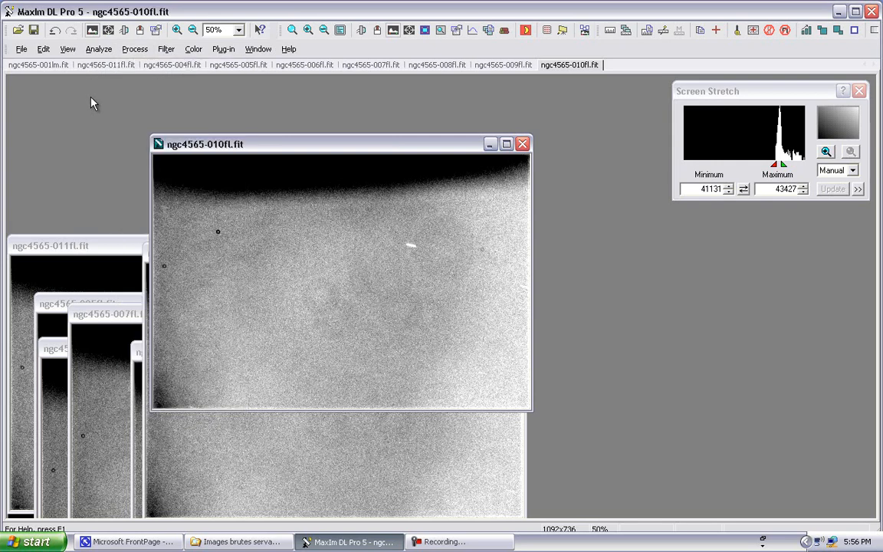
- Start the Stack command and remove the empty Dark group from its image list
{"action": "left_click", "coordinate": [128, 51]}
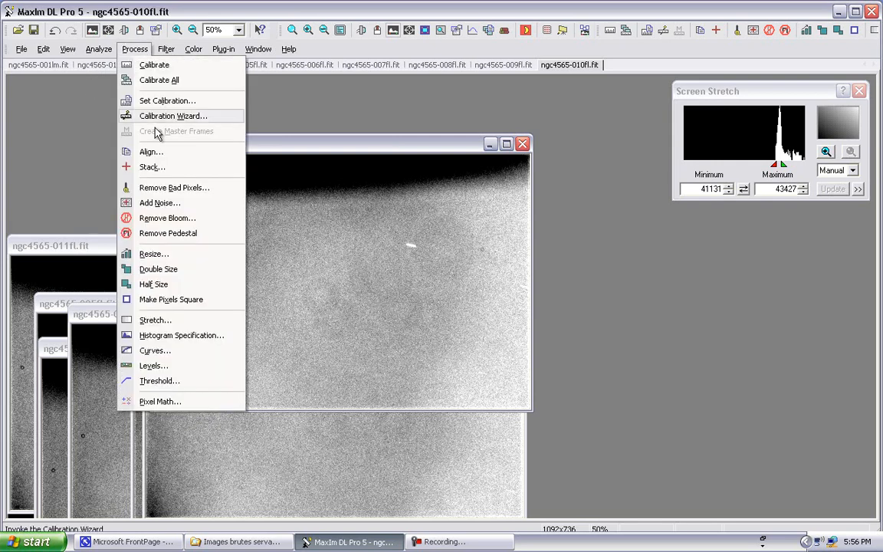
{"action": "left_click", "coordinate": [161, 168]}
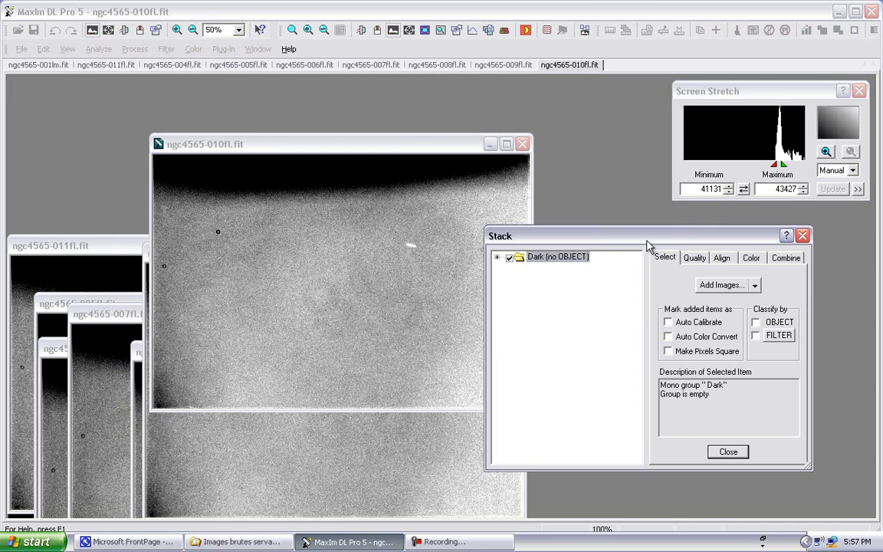
{"action": "left_click_drag", "start_coordinate": [646, 242], "coordinate": [723, 194]}
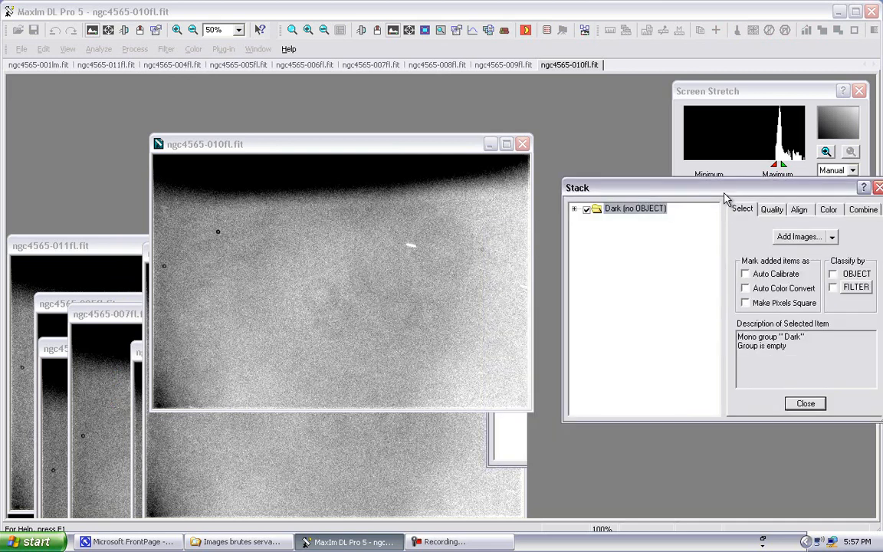
{"action": "right_click", "coordinate": [615, 219]}
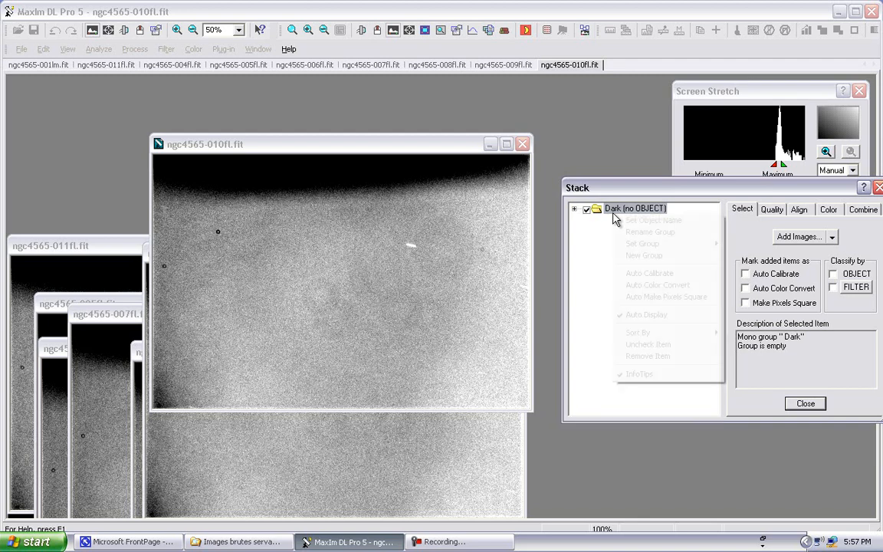
{"action": "left_click", "coordinate": [644, 358]}
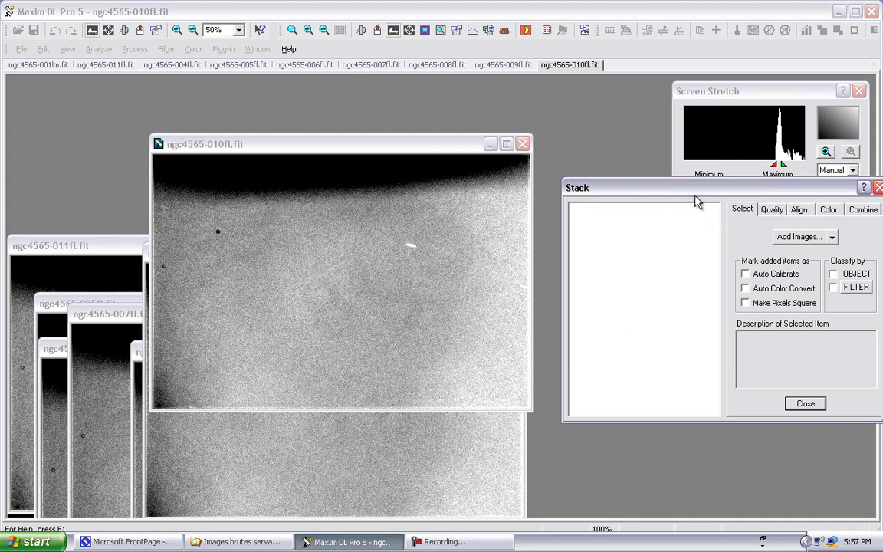
{"action": "left_click_drag", "start_coordinate": [699, 197], "coordinate": [646, 210]}
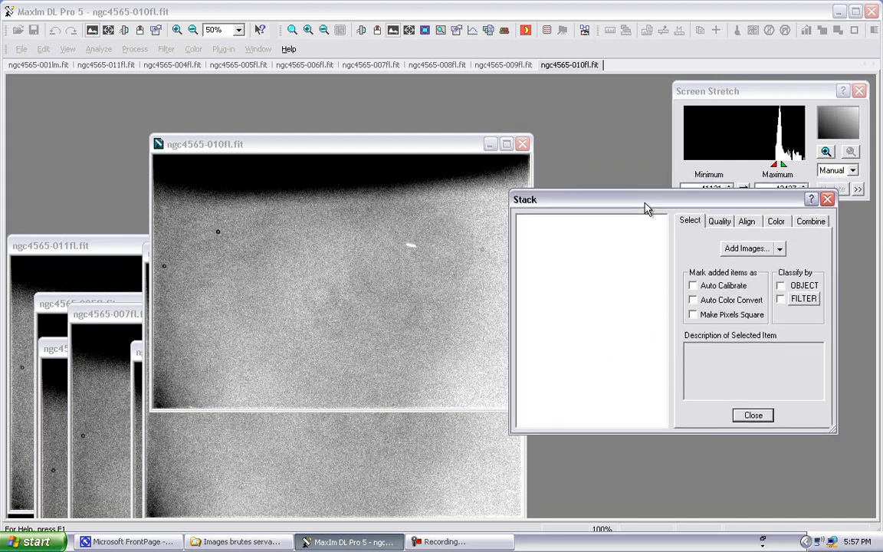
- Review the Stack command's quality, alignment, color and combine settings, ending at the image selection settings
{"action": "left_click", "coordinate": [715, 222]}
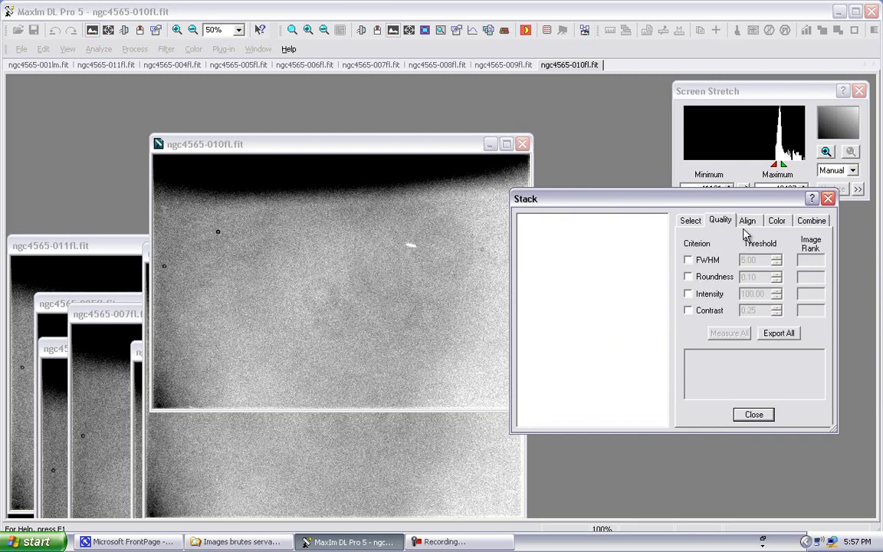
{"action": "left_click", "coordinate": [747, 224]}
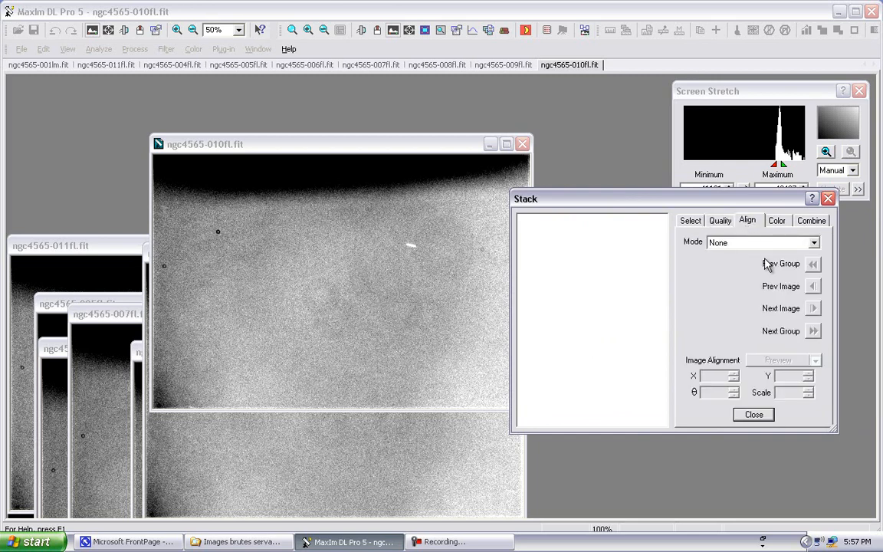
{"action": "left_click", "coordinate": [773, 222]}
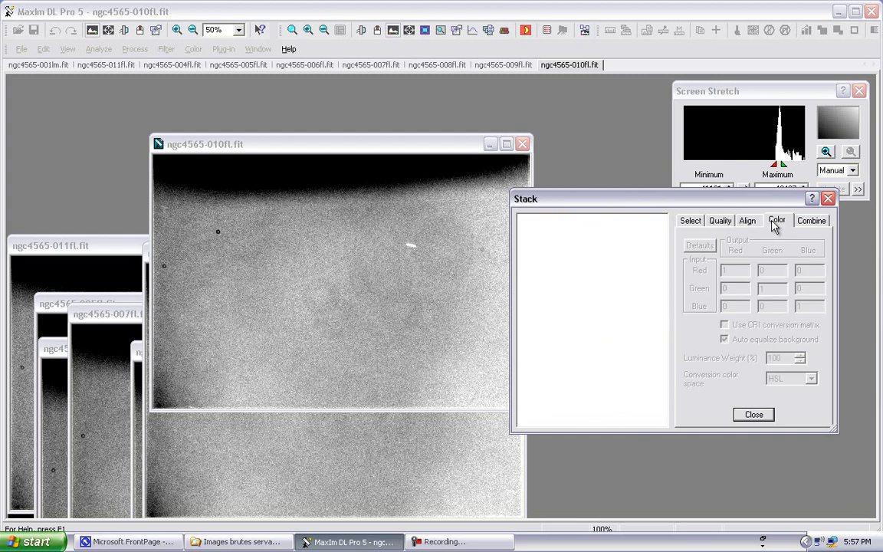
{"action": "left_click", "coordinate": [696, 224]}
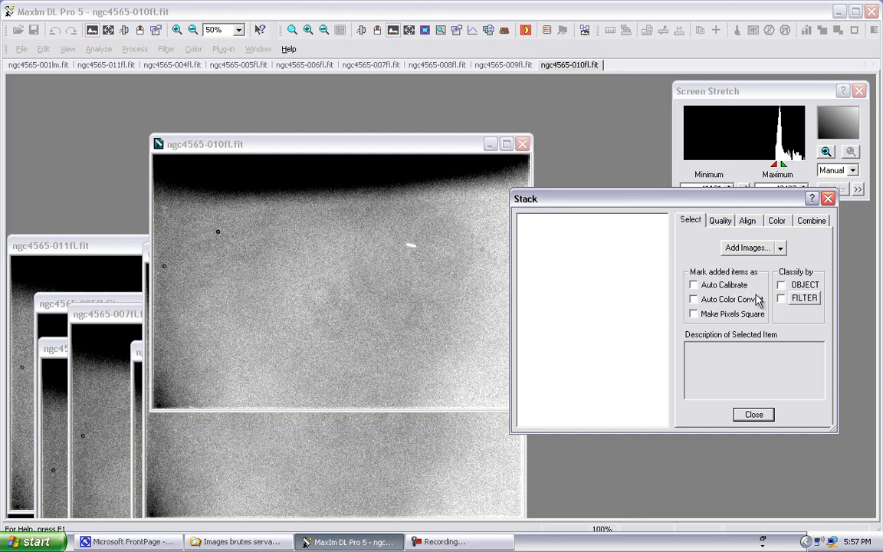
{"action": "left_click", "coordinate": [802, 227]}
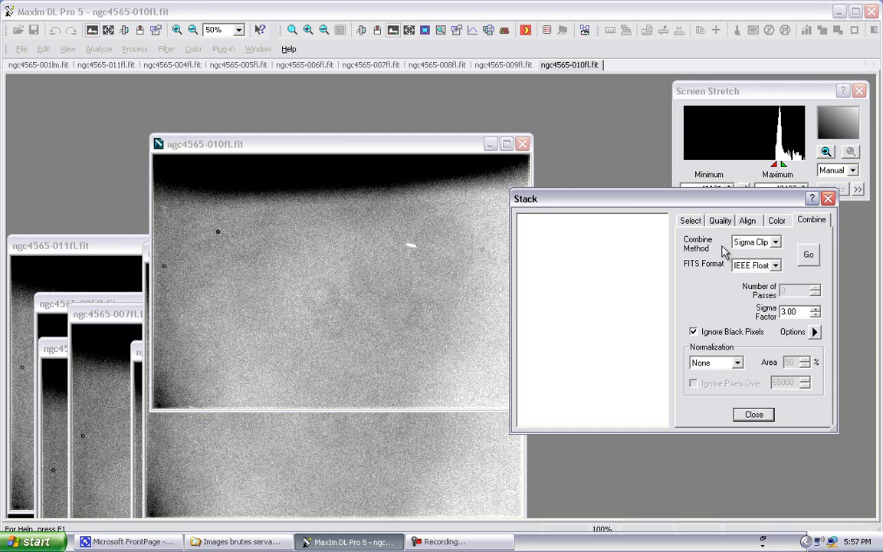
{"action": "left_click", "coordinate": [690, 222]}
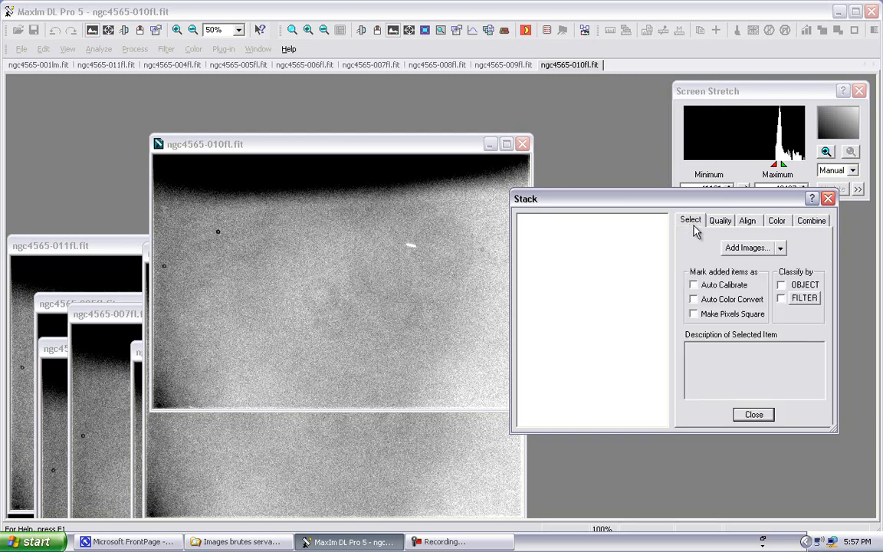
- Add all the open ngc4565 images to the stack
{"action": "left_click", "coordinate": [743, 251]}
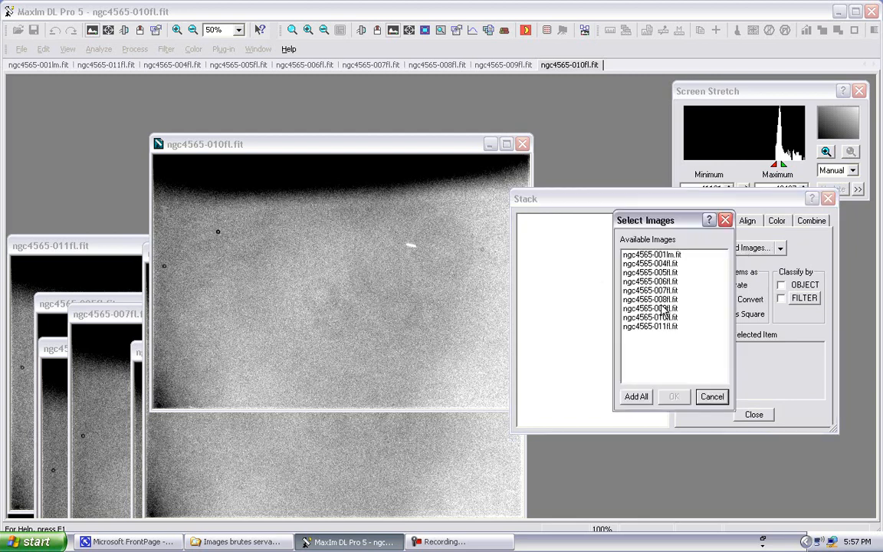
{"action": "left_click", "coordinate": [638, 397]}
{"action": "left_click", "coordinate": [673, 396]}
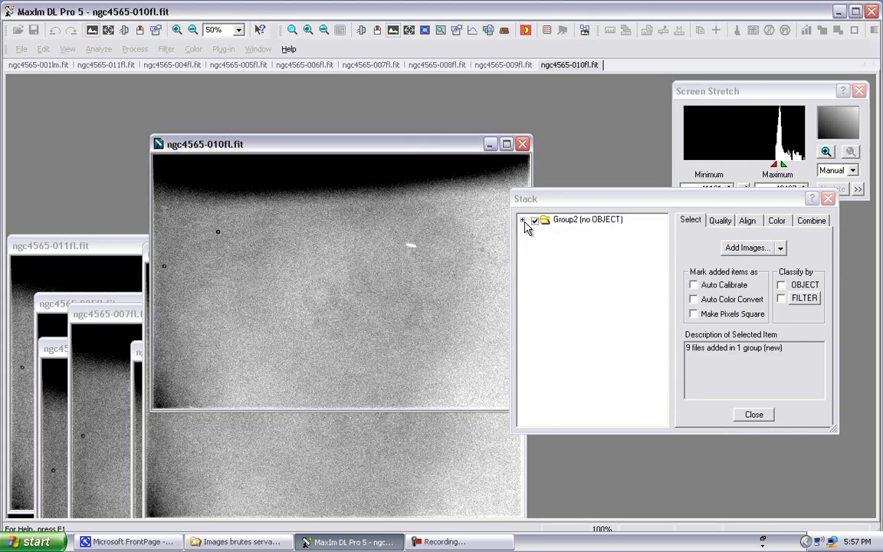
- Expand the new stack group and exclude the ngc4565-001lm.fit image from it, keeping only the flats enabled
{"action": "left_click", "coordinate": [523, 221]}
{"action": "left_click", "coordinate": [522, 220]}
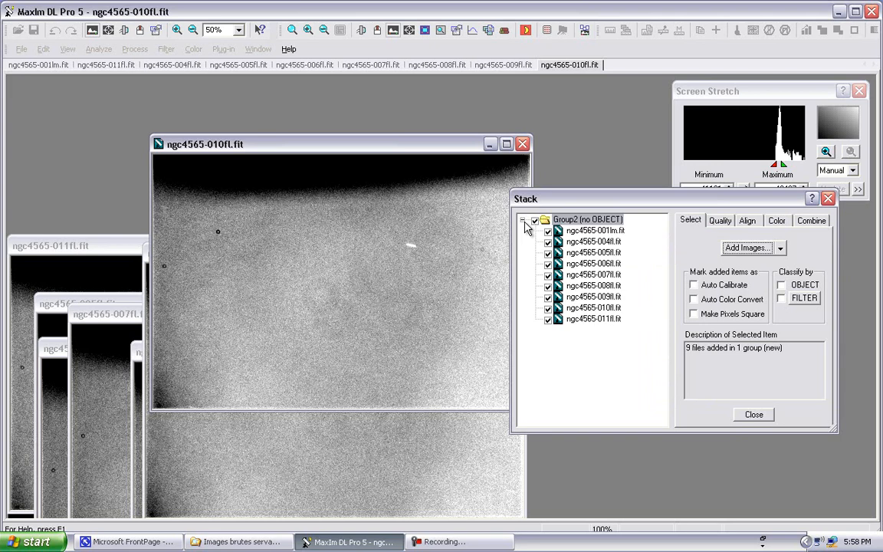
{"action": "left_click", "coordinate": [604, 224]}
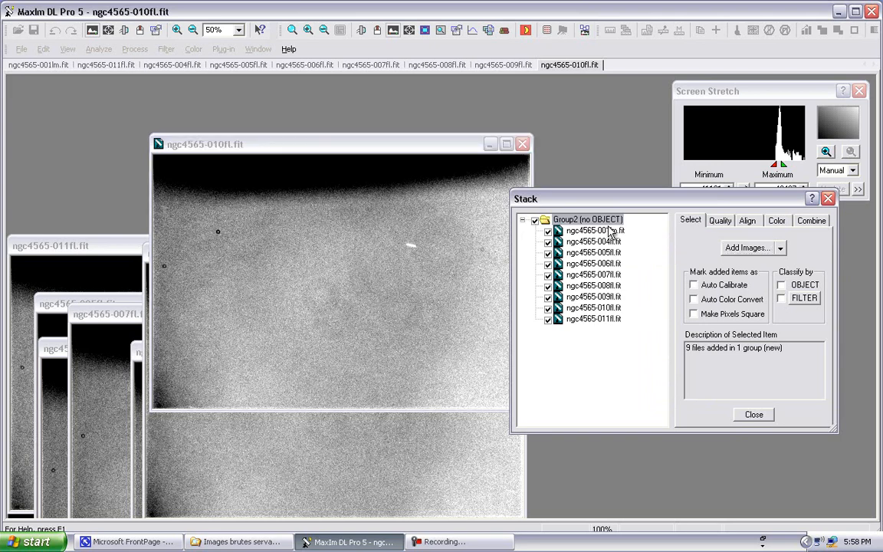
{"action": "left_click", "coordinate": [548, 232]}
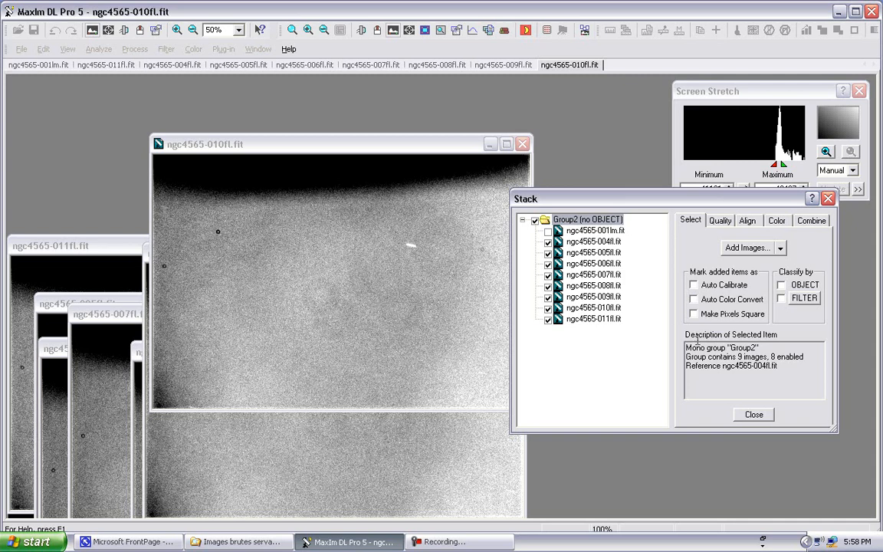
- Set the stack's combine method to Average
{"action": "left_click", "coordinate": [813, 224]}
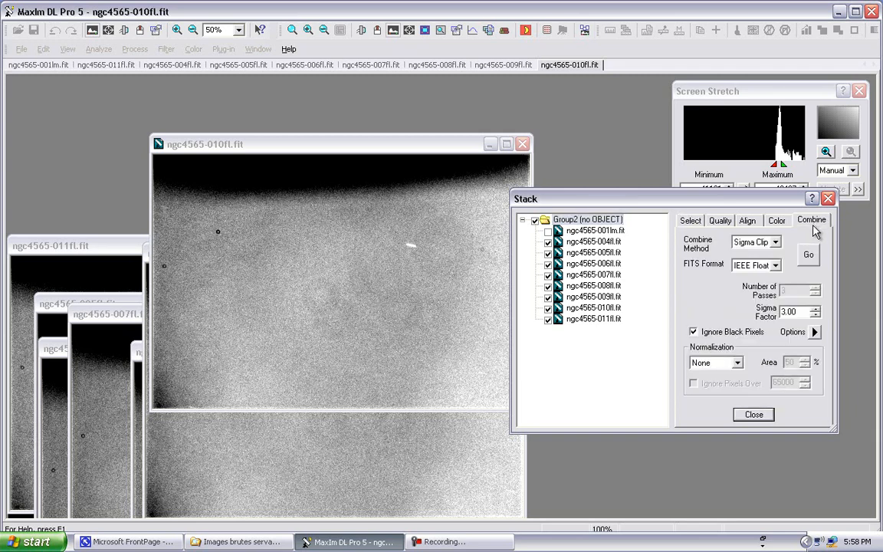
{"action": "left_click", "coordinate": [775, 242]}
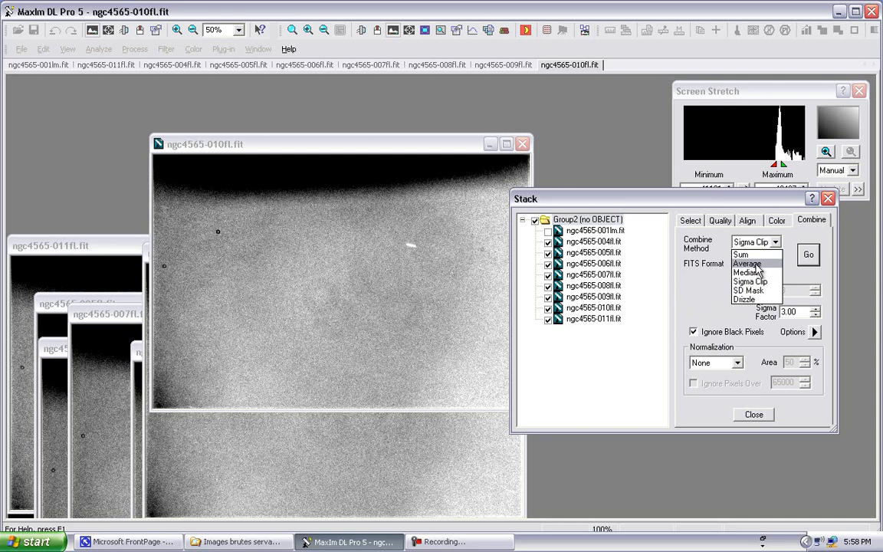
{"action": "left_click", "coordinate": [747, 264]}
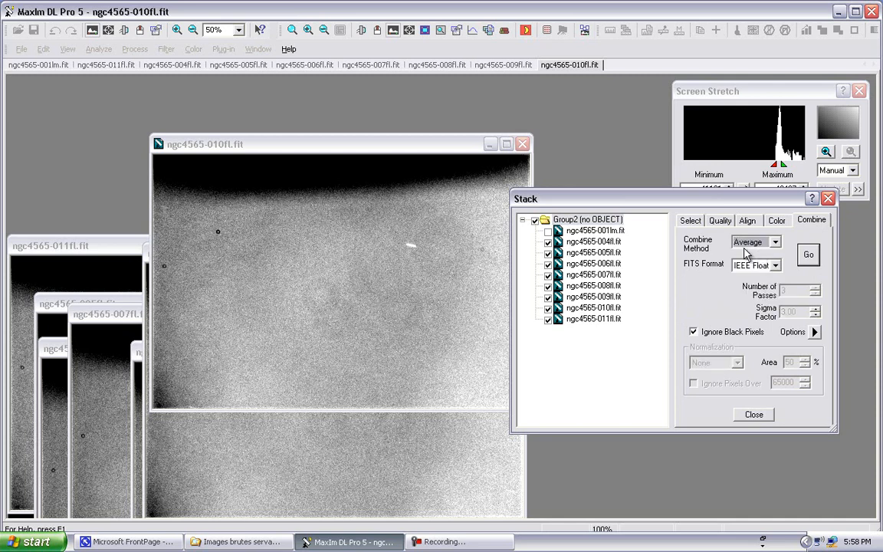
- Run the average stack on the enabled flats, close the Stack settings and reposition the resulting Group2 image for viewing
{"action": "left_click", "coordinate": [807, 259]}
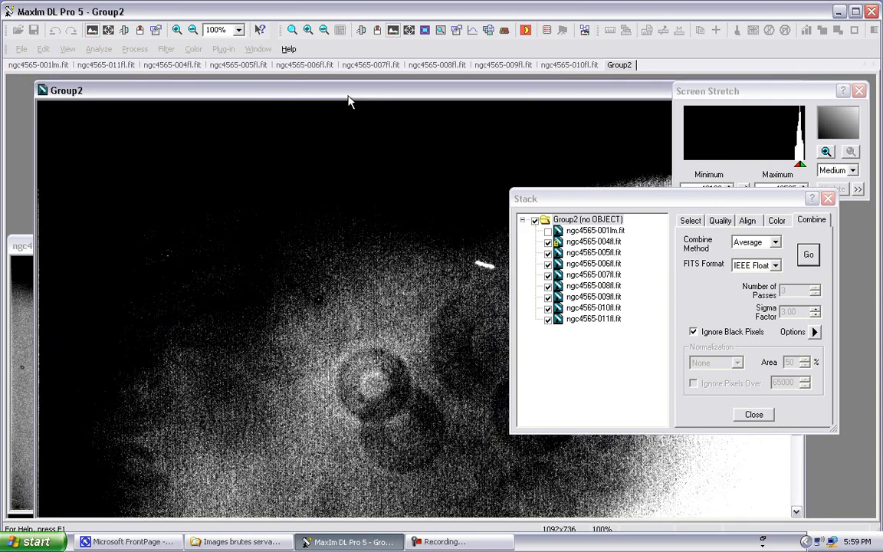
{"action": "left_click_drag", "start_coordinate": [349, 100], "coordinate": [321, 99]}
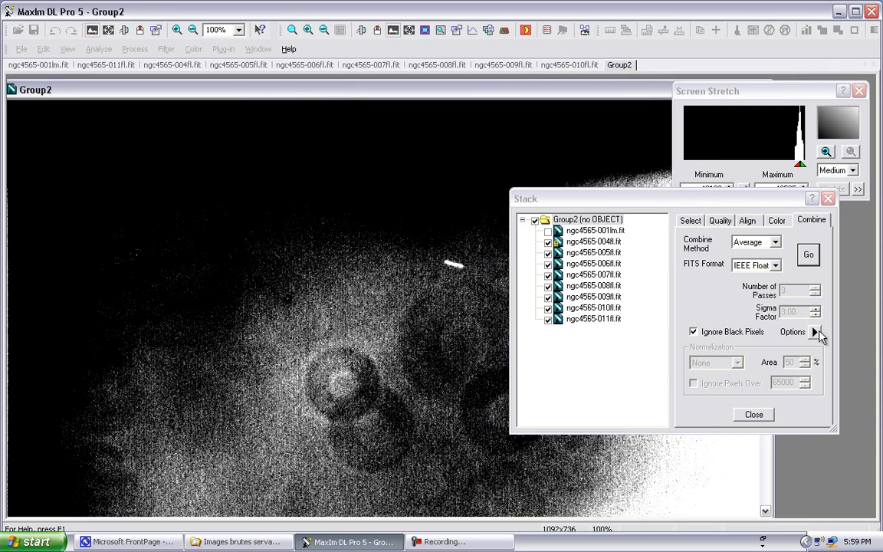
{"action": "left_click", "coordinate": [754, 415]}
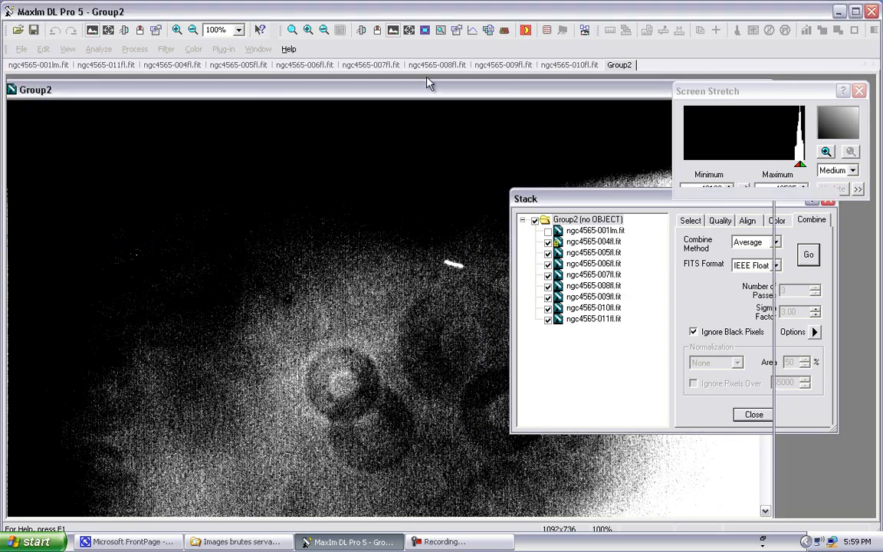
{"action": "left_click_drag", "start_coordinate": [428, 92], "coordinate": [468, 89]}
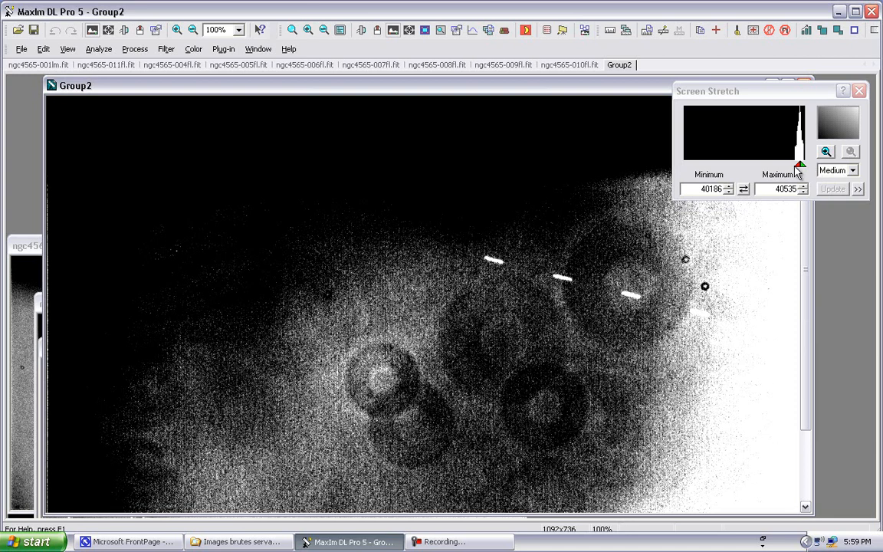
- Adjust the Group2 image's screen stretch to a minimum of 39622 and a maximum of 41292
{"action": "mouse_move", "coordinate": [797, 173]}
{"action": "left_mouse_down"}
{"action": "mouse_move", "coordinate": [772, 170]}
{"action": "mouse_move", "coordinate": [787, 175]}
{"action": "left_mouse_up"}
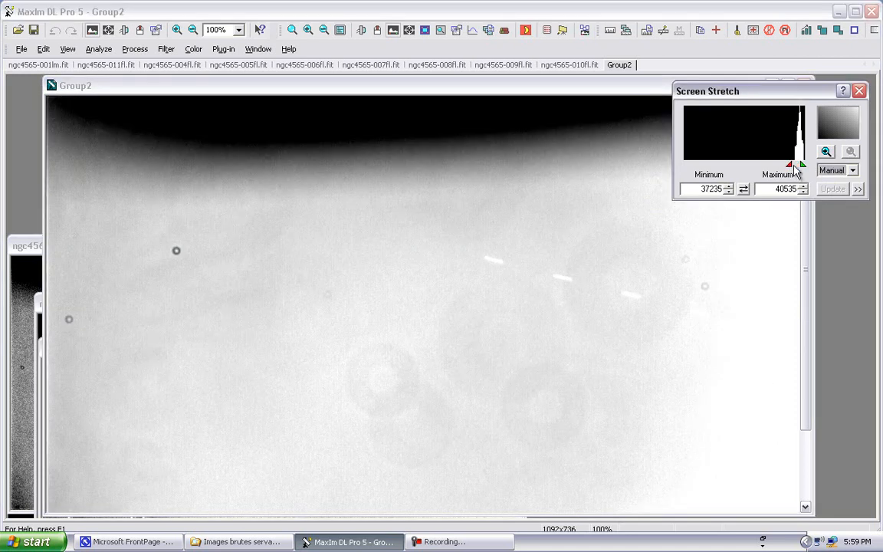
{"action": "left_click_drag", "start_coordinate": [790, 168], "coordinate": [799, 168]}
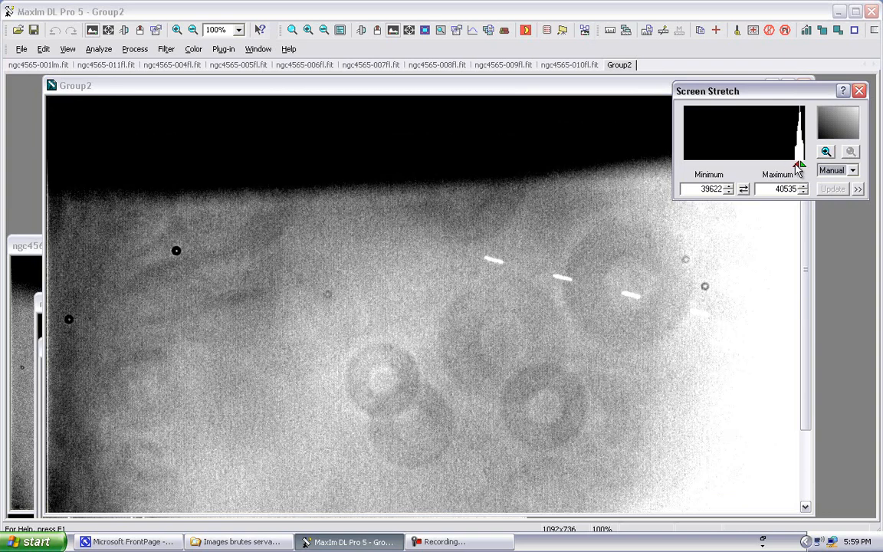
{"action": "left_click_drag", "start_coordinate": [803, 167], "coordinate": [805, 168]}
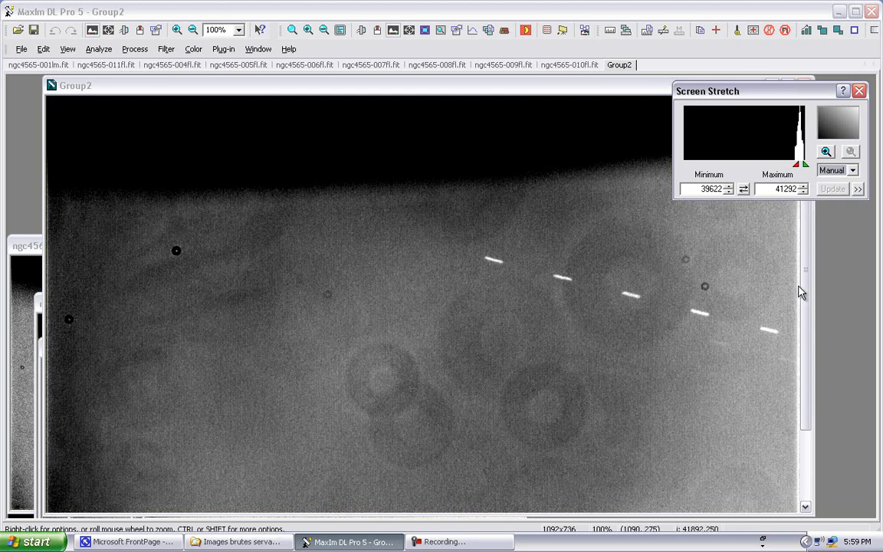
{"action": "left_click_drag", "start_coordinate": [803, 291], "coordinate": [813, 331]}
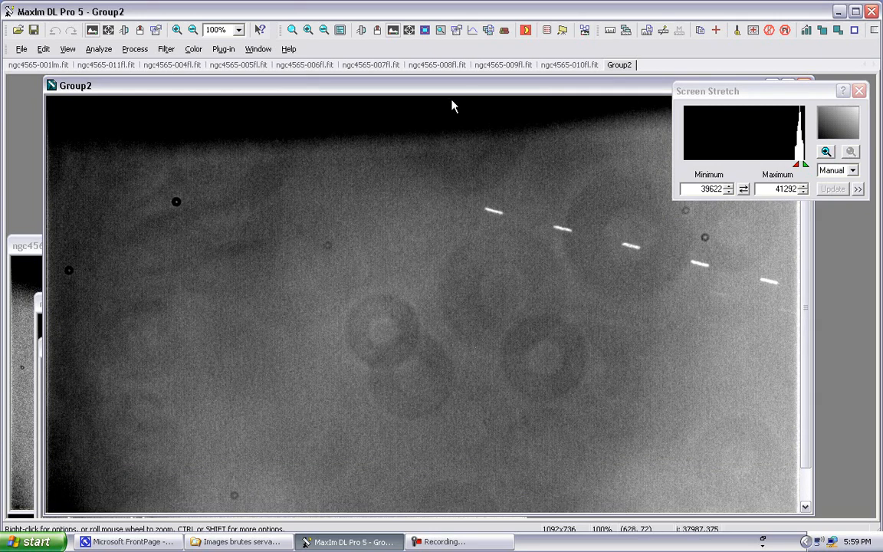
{"action": "left_click_drag", "start_coordinate": [463, 86], "coordinate": [416, 92]}
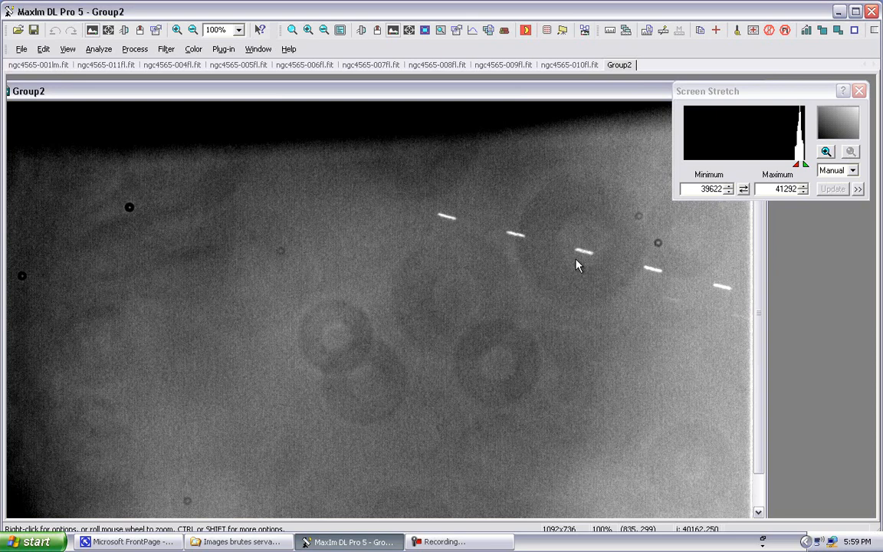
- Bring ngc4565-010fl.fit forward and examine its FITS header, including the exposure time, CCD temperature and image type entries
{"action": "double_click", "coordinate": [309, 96]}
{"action": "left_click_drag", "start_coordinate": [416, 173], "coordinate": [528, 290]}
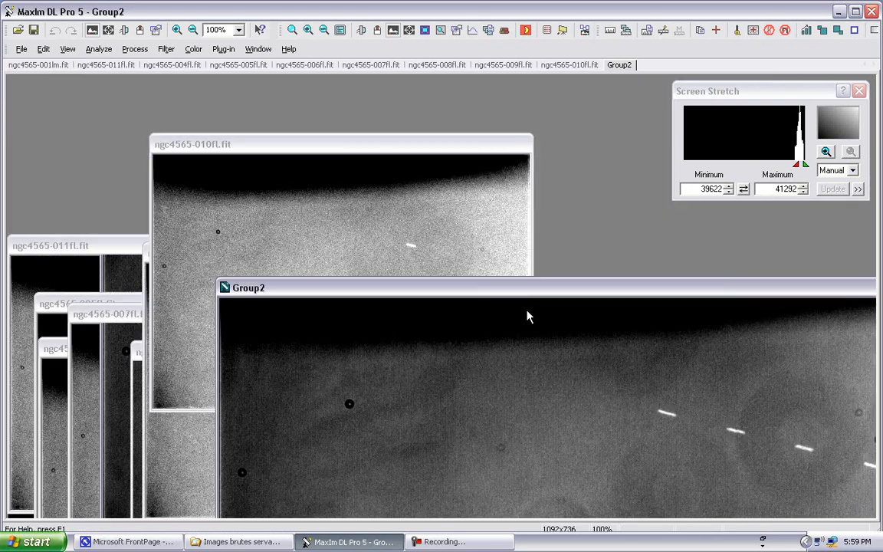
{"action": "left_click_drag", "start_coordinate": [302, 147], "coordinate": [312, 132]}
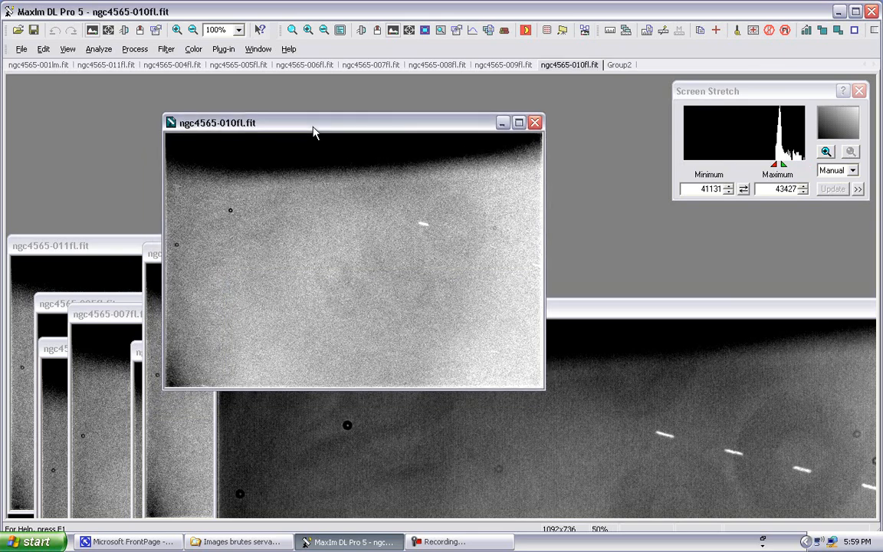
{"action": "left_click", "coordinate": [155, 31]}
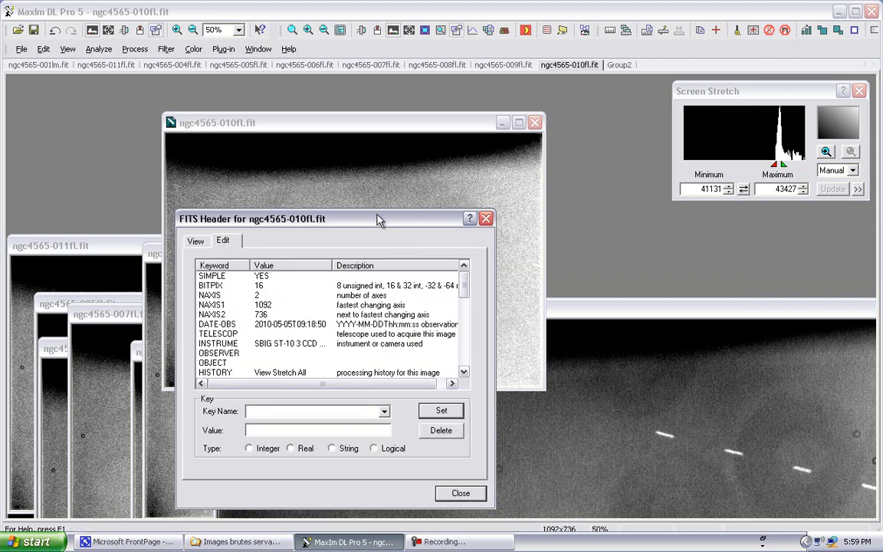
{"action": "left_click_drag", "start_coordinate": [379, 220], "coordinate": [608, 125]}
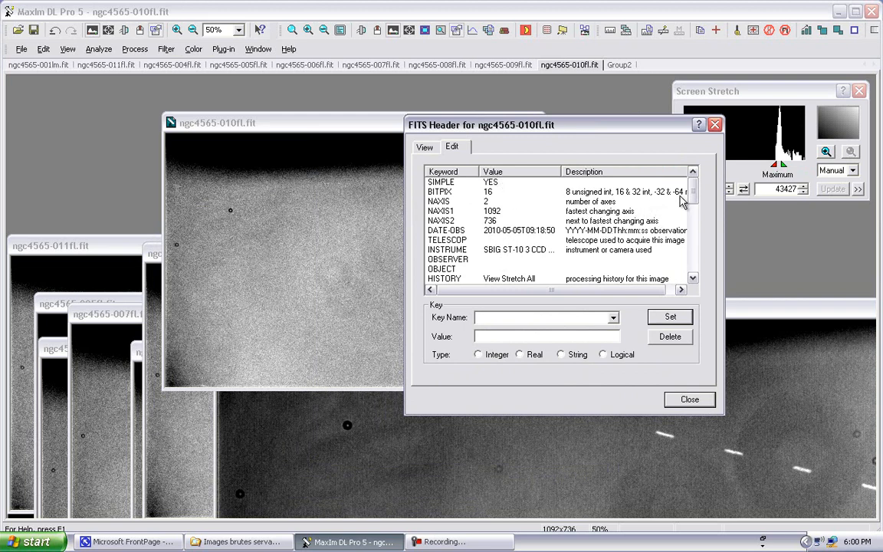
{"action": "left_click_drag", "start_coordinate": [694, 192], "coordinate": [693, 215]}
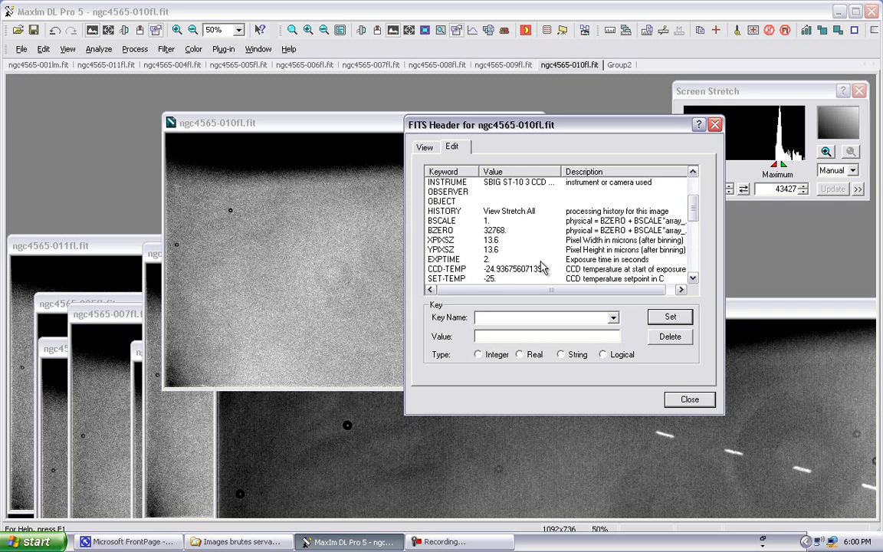
{"action": "left_click_drag", "start_coordinate": [697, 217], "coordinate": [693, 265]}
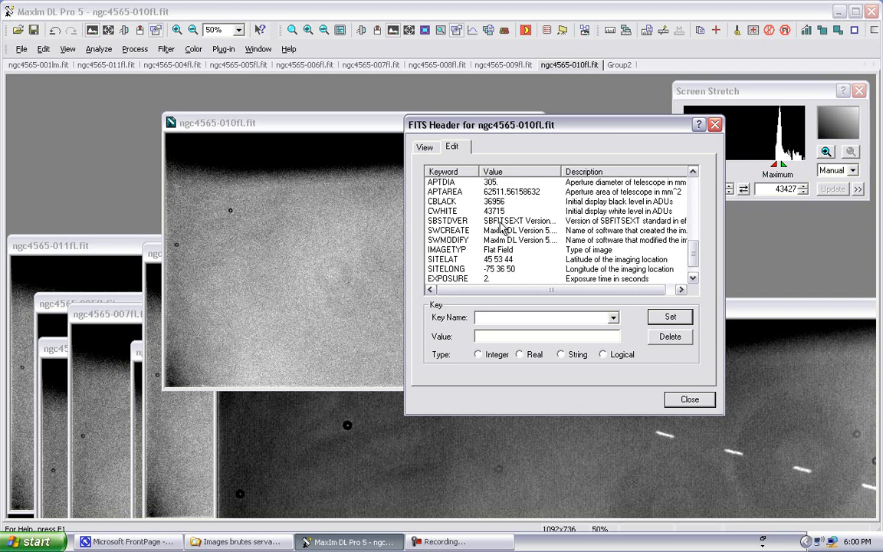
{"action": "left_click_drag", "start_coordinate": [621, 135], "coordinate": [577, 133]}
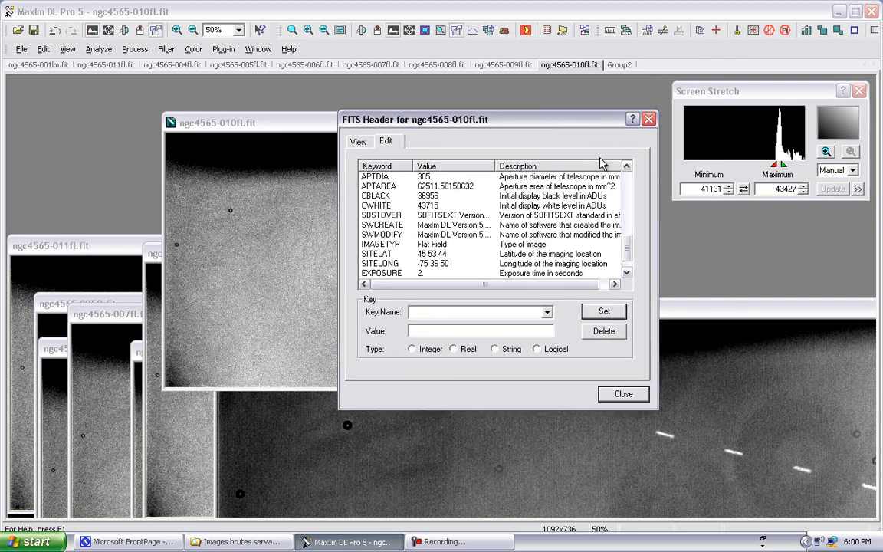
{"action": "left_click", "coordinate": [648, 120]}
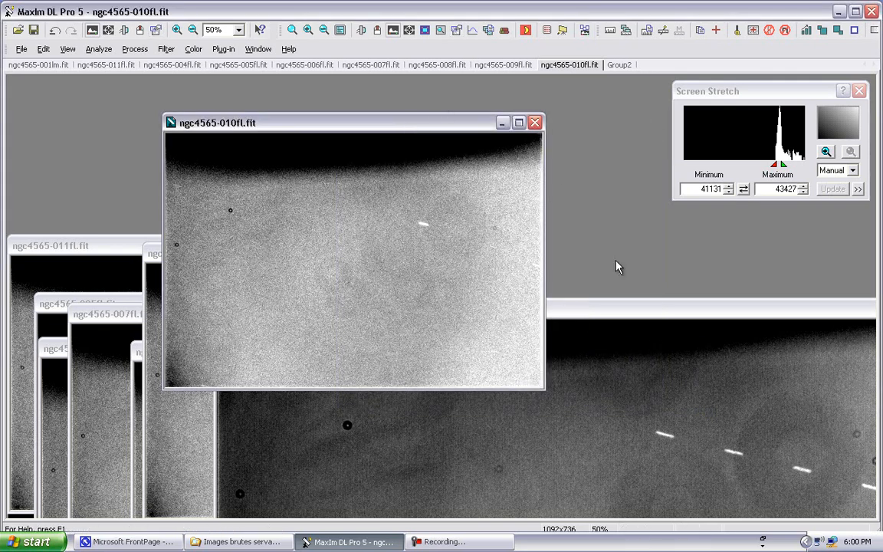
- Start saving the Group2 image under a new name, in "Images brutes servant pour la pratique" within "Didacticiels anime traitement images" on drive D
{"action": "left_click", "coordinate": [642, 314]}
{"action": "left_click_drag", "start_coordinate": [573, 257], "coordinate": [532, 207]}
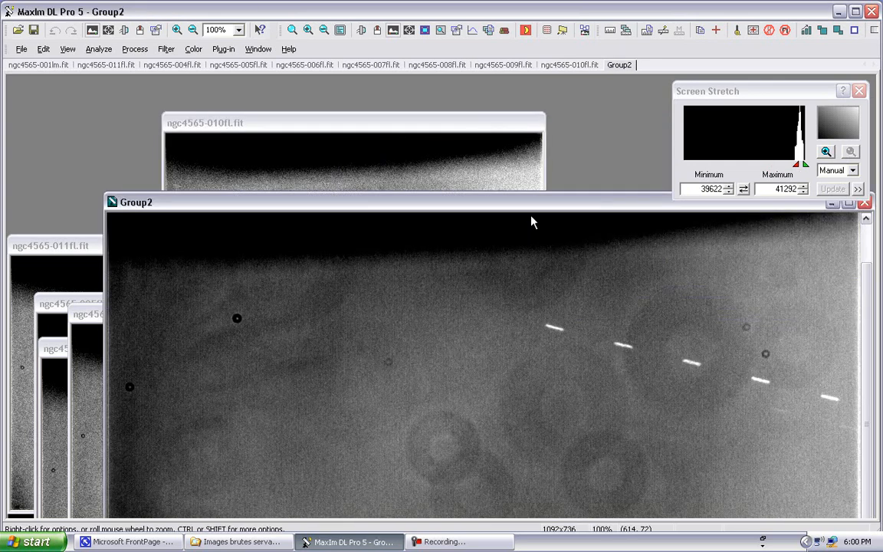
{"action": "left_click", "coordinate": [21, 51]}
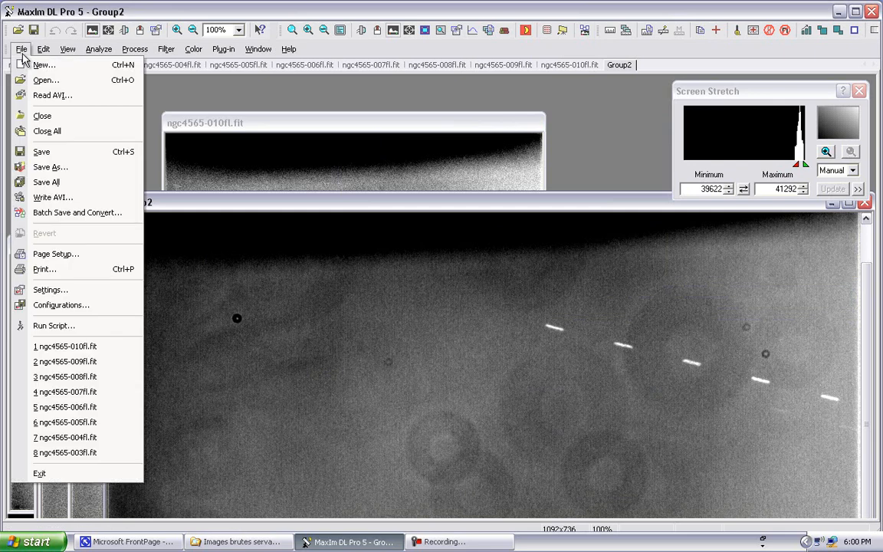
{"action": "left_click", "coordinate": [49, 167]}
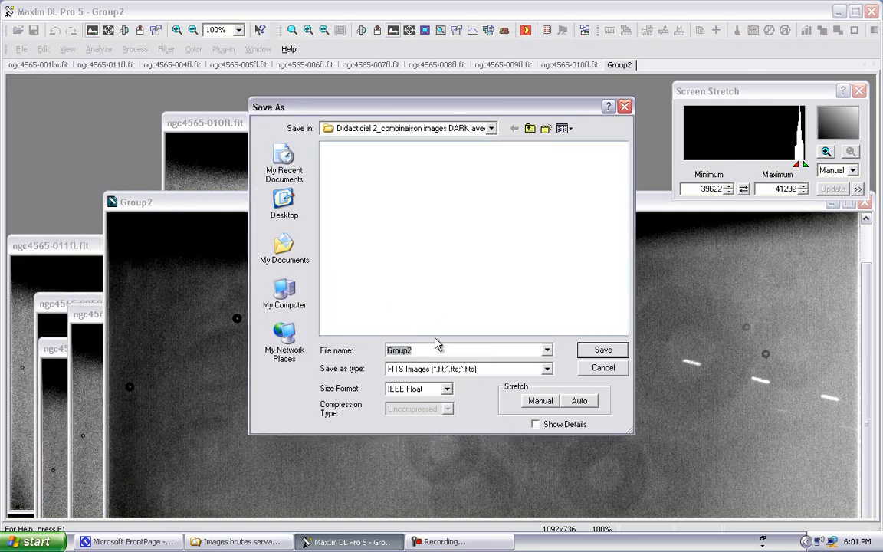
{"action": "left_click", "coordinate": [531, 128]}
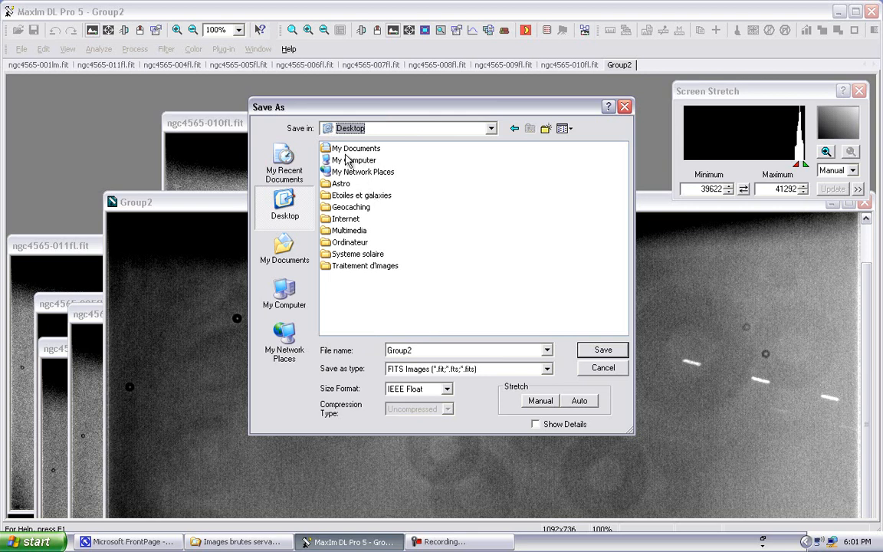
{"action": "double_click", "coordinate": [350, 161]}
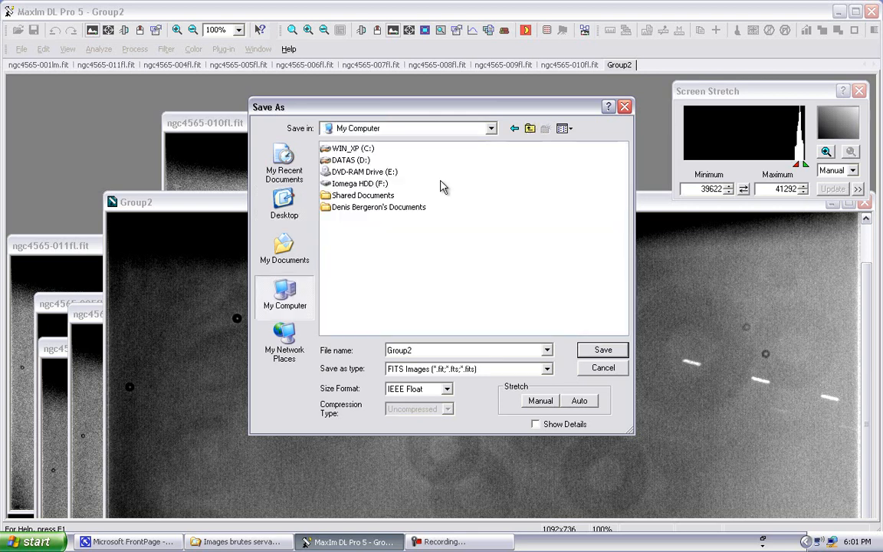
{"action": "double_click", "coordinate": [352, 161]}
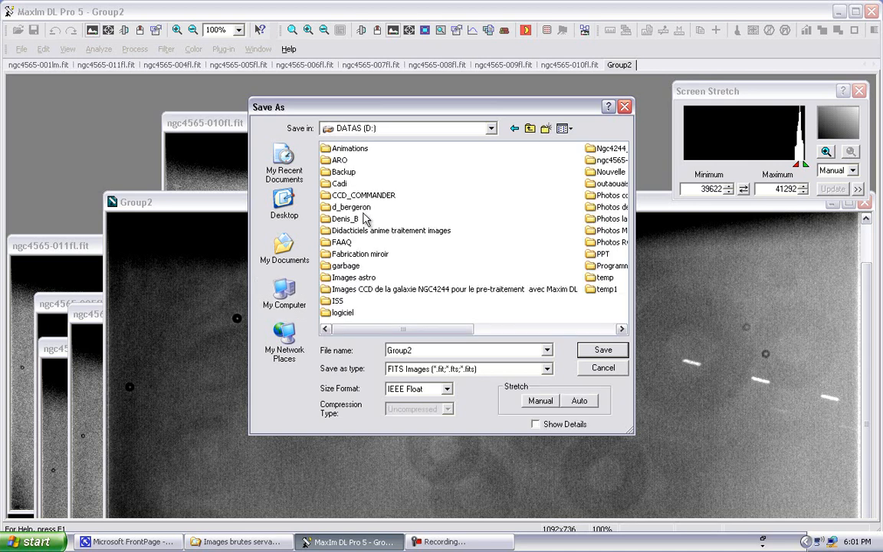
{"action": "double_click", "coordinate": [368, 229]}
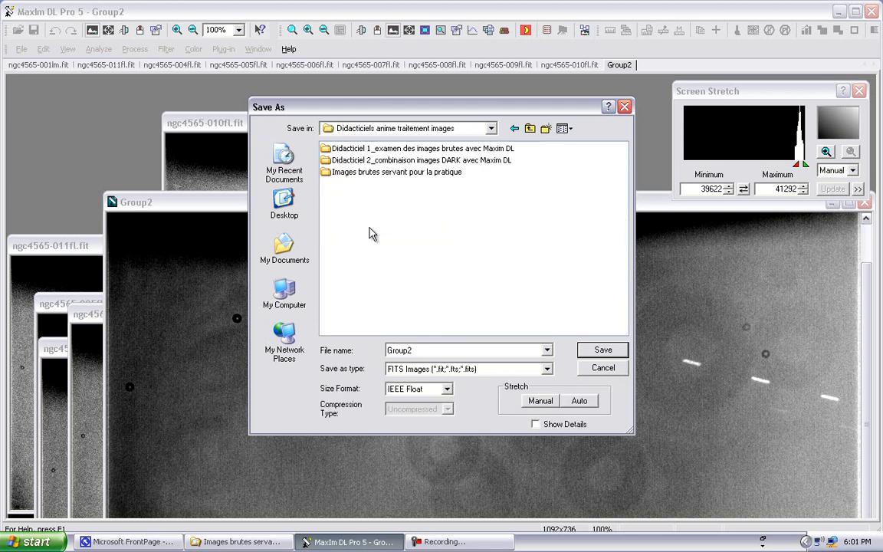
{"action": "double_click", "coordinate": [385, 176]}
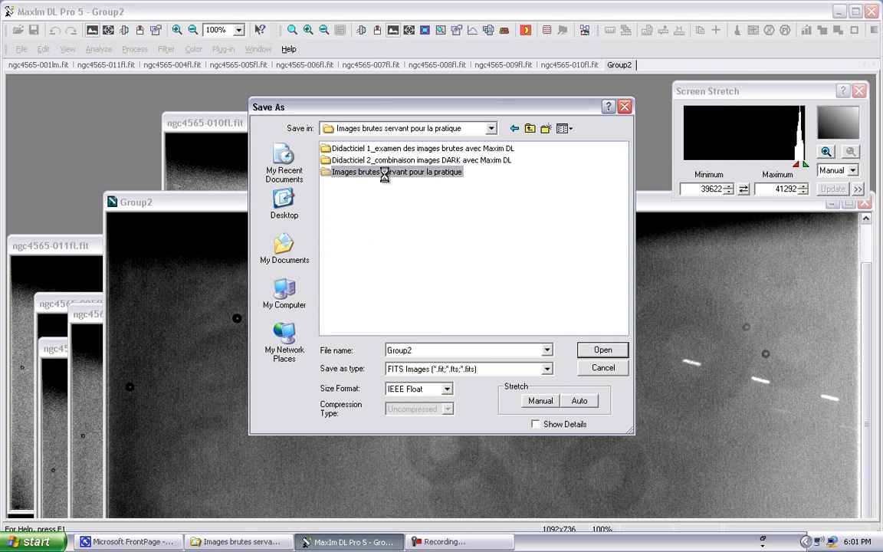
- Save the averaged flat as combine-flat-moyenne in the FITS file type with the IEEE Float size format
{"action": "left_click", "coordinate": [385, 172]}
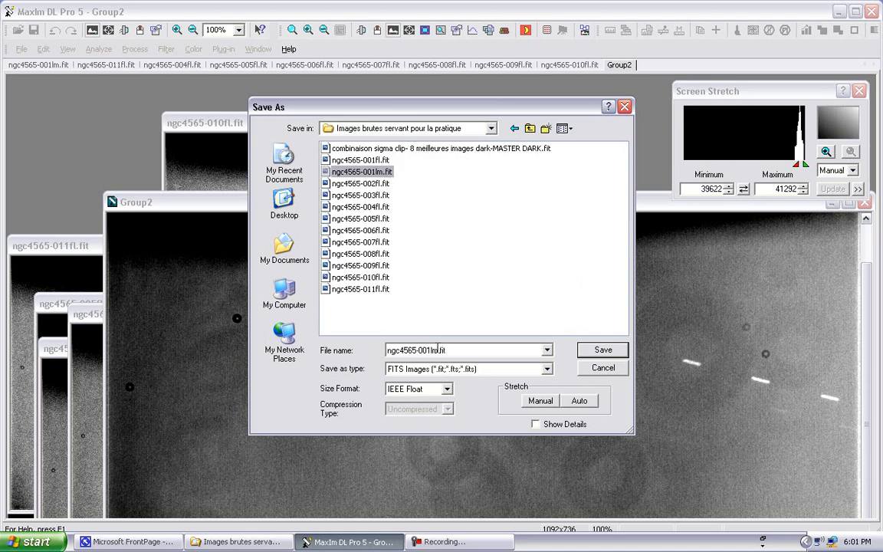
{"action": "double_click", "coordinate": [393, 350]}
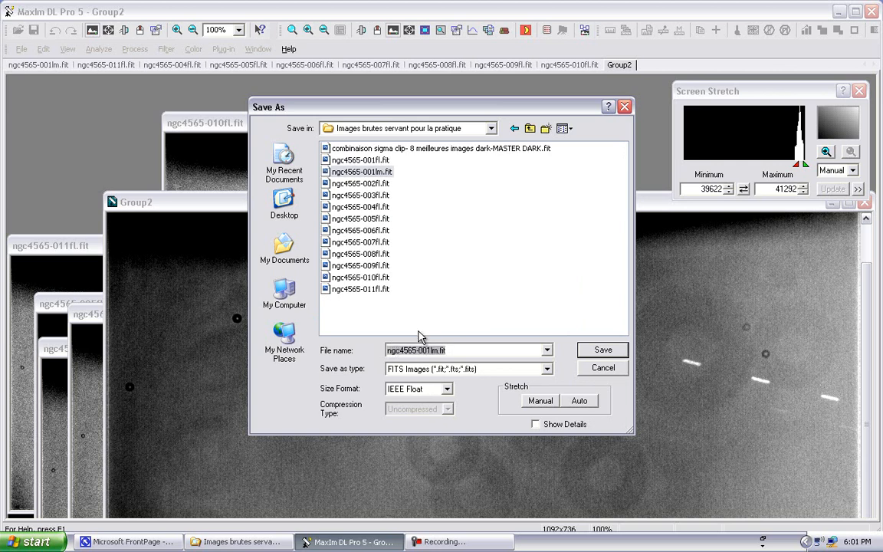
{"action": "type", "text": "combine"}
{"action": "type", "text": "enne"}
{"action": "left_click", "coordinate": [602, 354]}
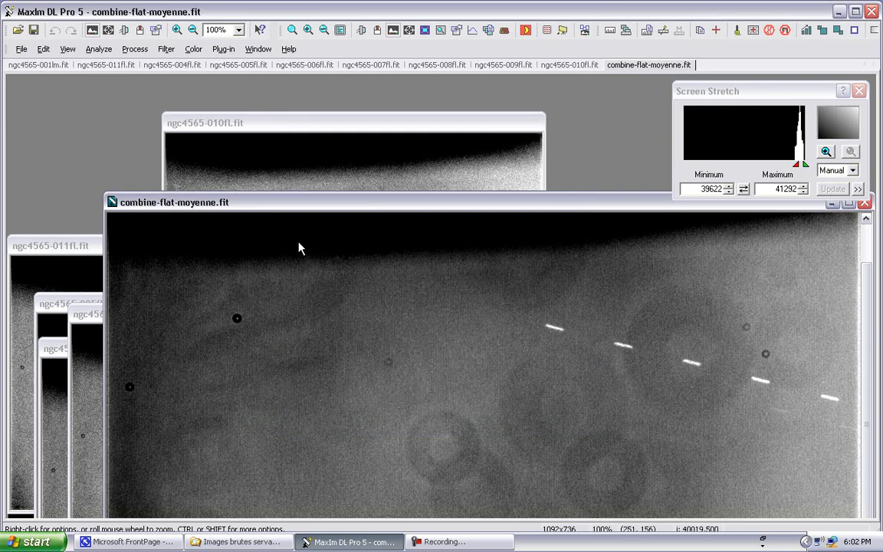
- Set up Pixel Math to divide ngc4565-001lm.fit as image A by combine-flat-moyenne.fit as image B
{"action": "left_click_drag", "start_coordinate": [313, 207], "coordinate": [309, 144]}
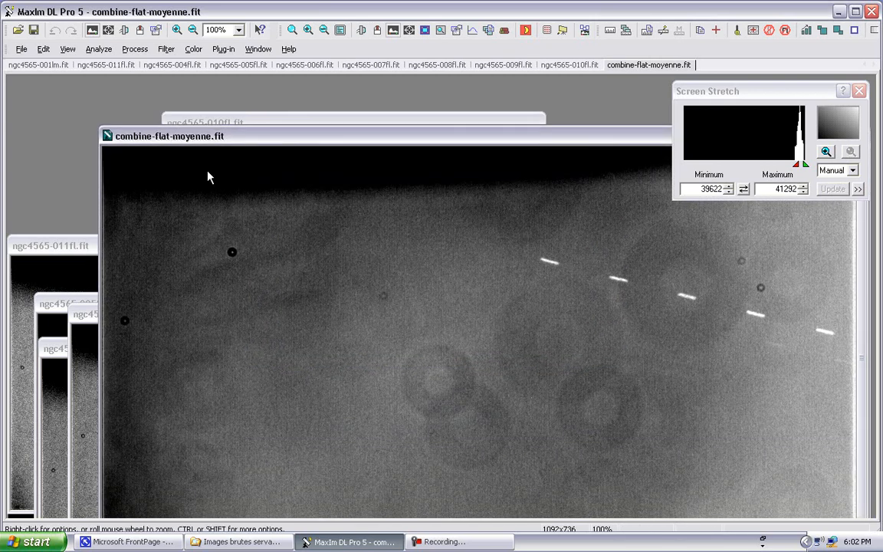
{"action": "left_click", "coordinate": [125, 52]}
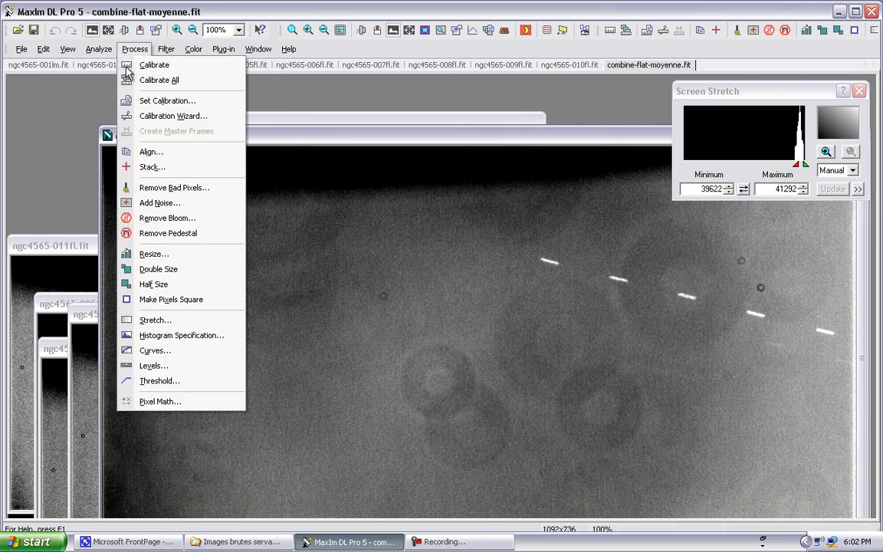
{"action": "left_click", "coordinate": [169, 401]}
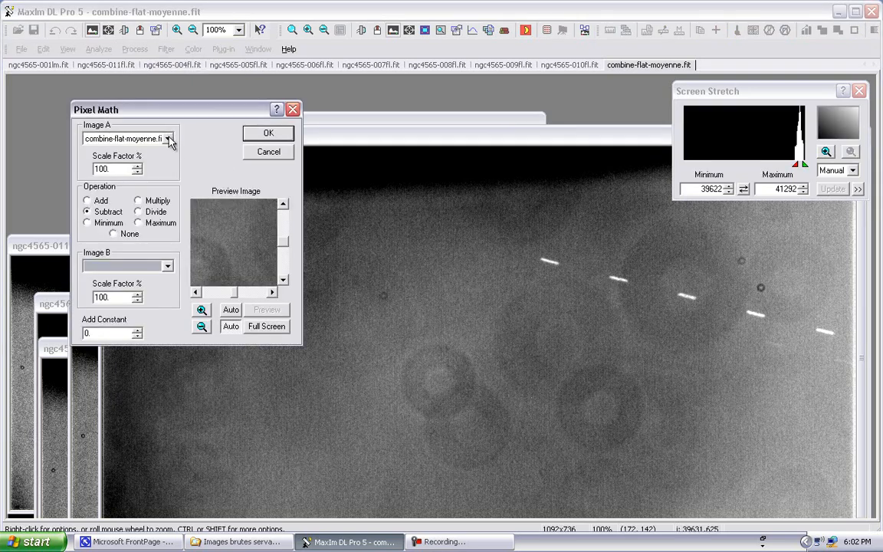
{"action": "left_click", "coordinate": [168, 140]}
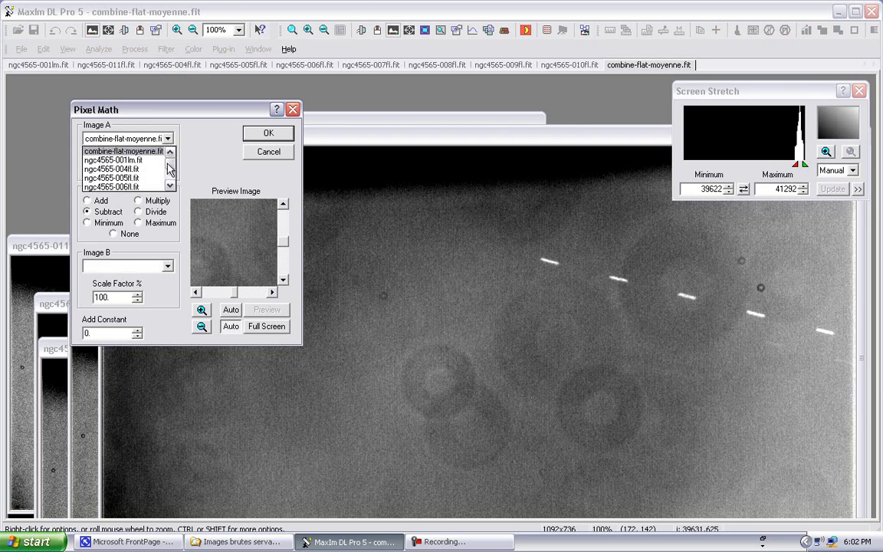
{"action": "left_click", "coordinate": [131, 169]}
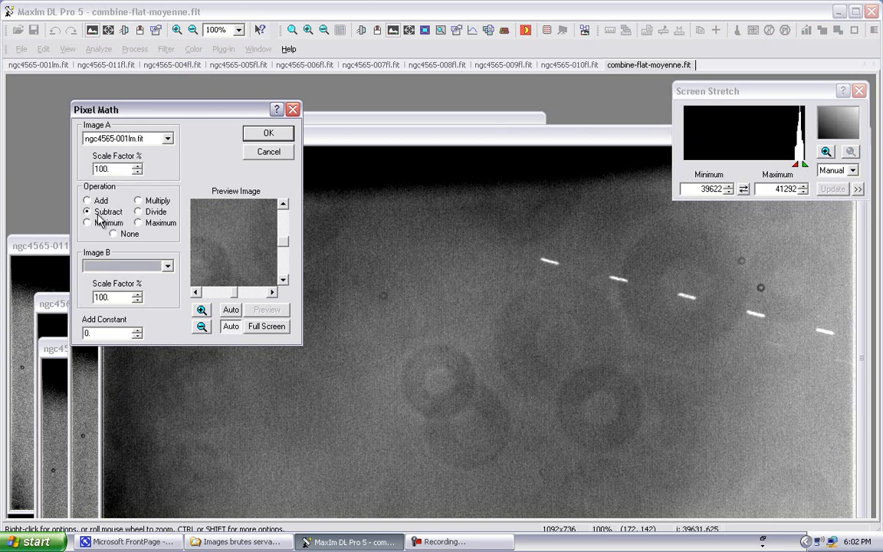
{"action": "left_click", "coordinate": [138, 214]}
{"action": "left_click", "coordinate": [168, 268]}
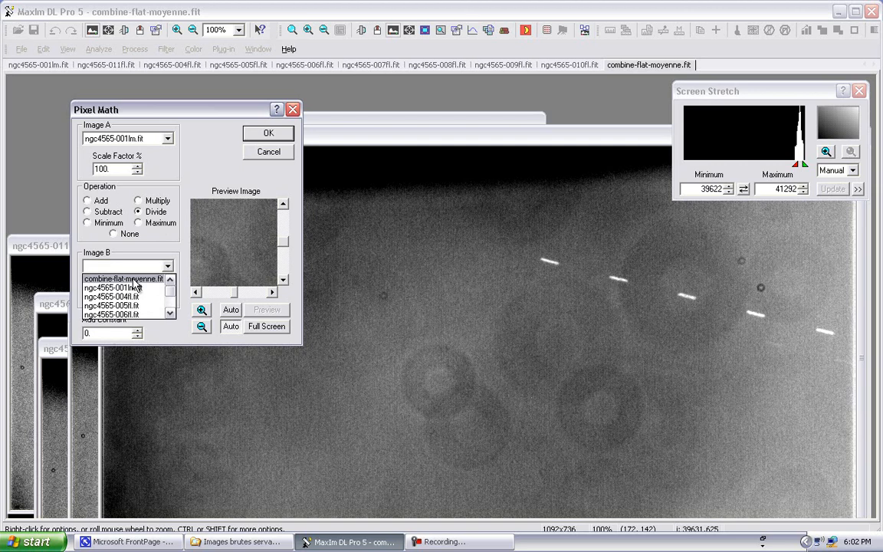
{"action": "left_click", "coordinate": [133, 280]}
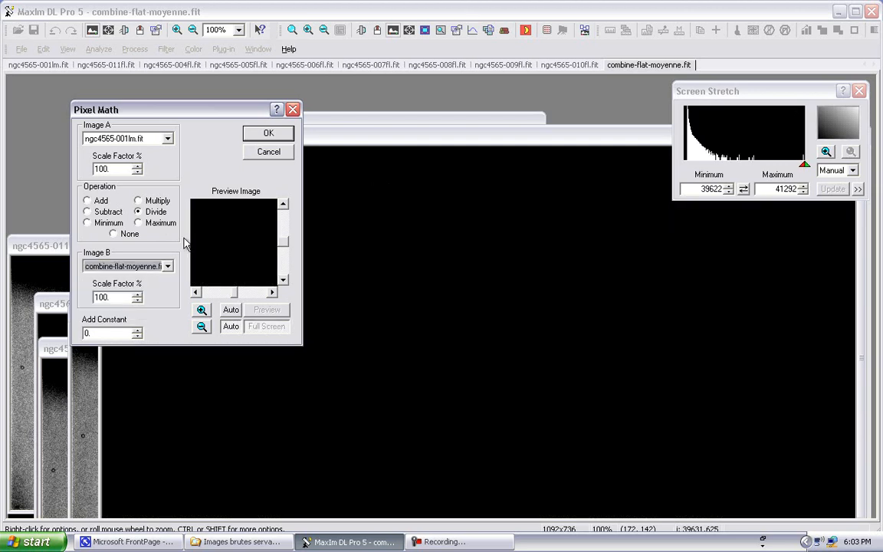
- Divide the luminance image by the averaged flat and display the result with the Medium screen stretch
{"action": "left_click", "coordinate": [261, 133]}
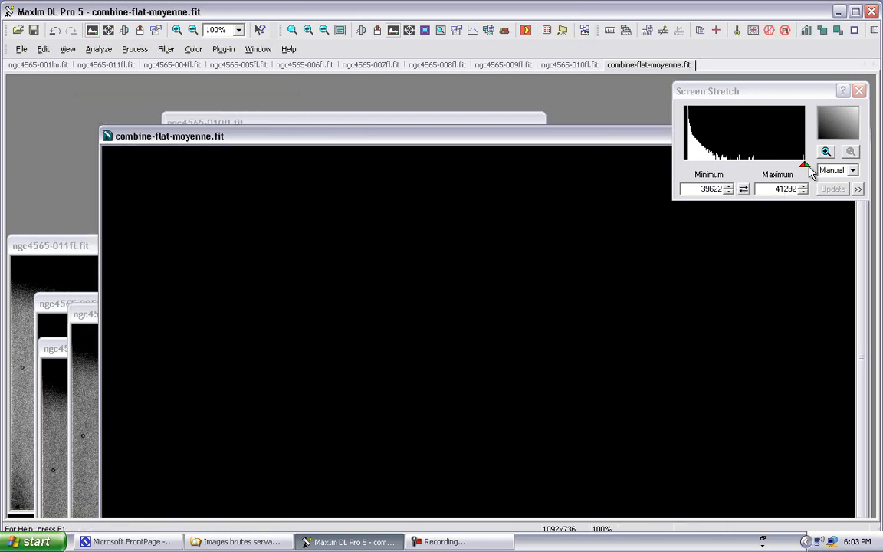
{"action": "left_click", "coordinate": [855, 172]}
{"action": "left_click", "coordinate": [855, 172]}
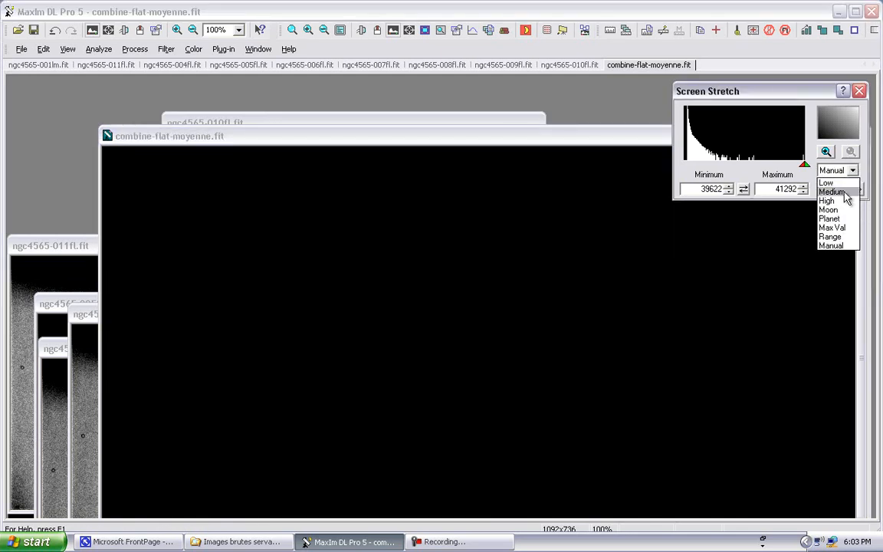
{"action": "left_click", "coordinate": [844, 195]}
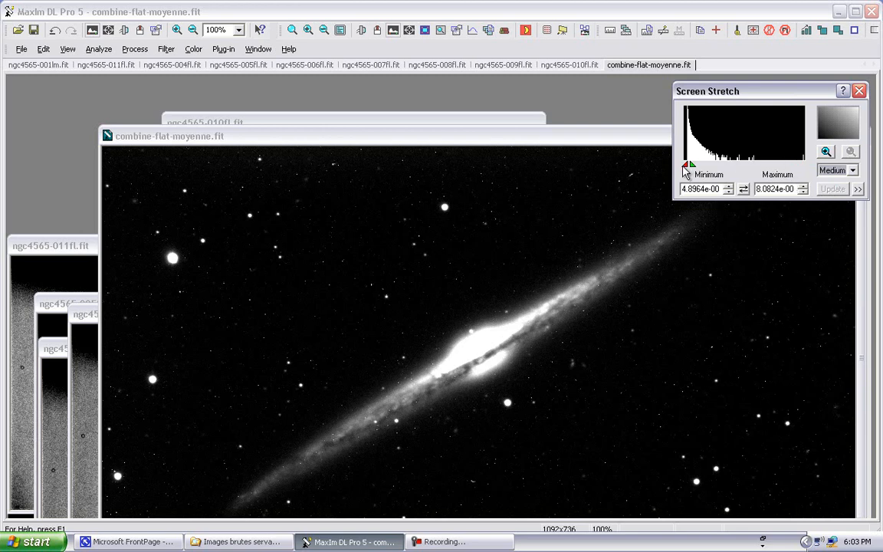
- Narrow the screen stretch around the divided image's histogram peak and examine the sky background across the frame
{"action": "left_click_drag", "start_coordinate": [686, 170], "coordinate": [689, 165]}
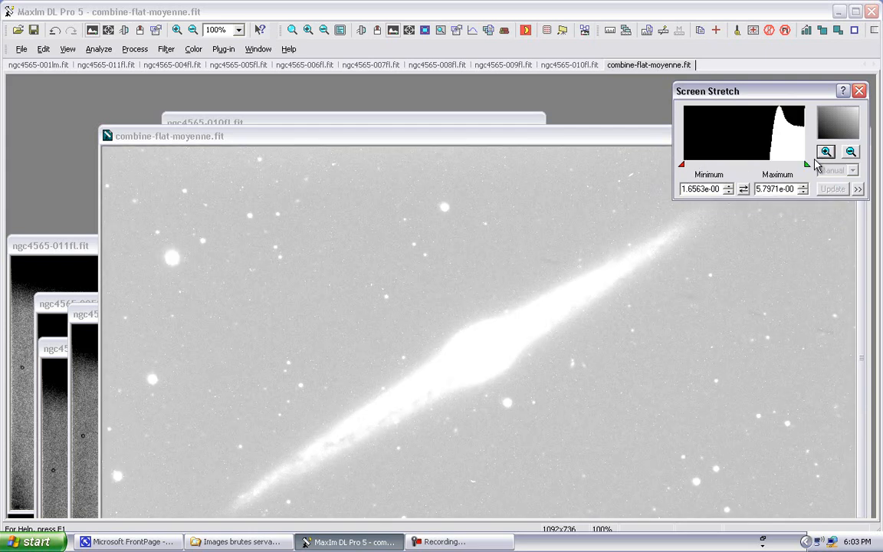
{"action": "left_click_drag", "start_coordinate": [684, 169], "coordinate": [766, 163]}
{"action": "left_click_drag", "start_coordinate": [807, 165], "coordinate": [767, 167]}
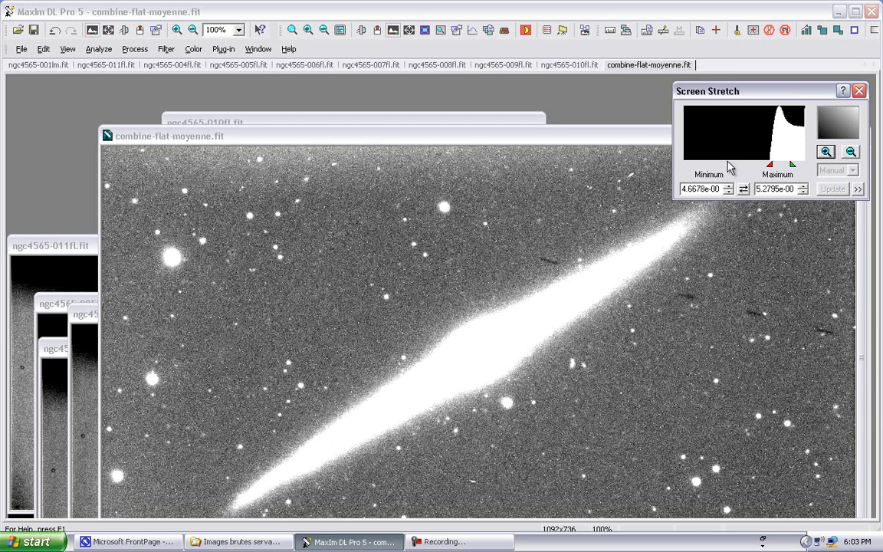
{"action": "left_click_drag", "start_coordinate": [545, 142], "coordinate": [402, 70]}
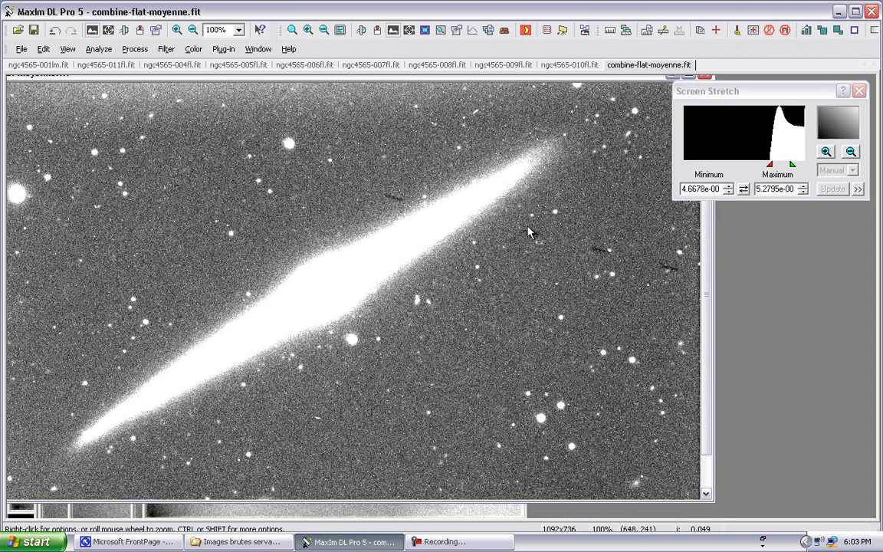
{"action": "left_click_drag", "start_coordinate": [494, 77], "coordinate": [376, 212]}
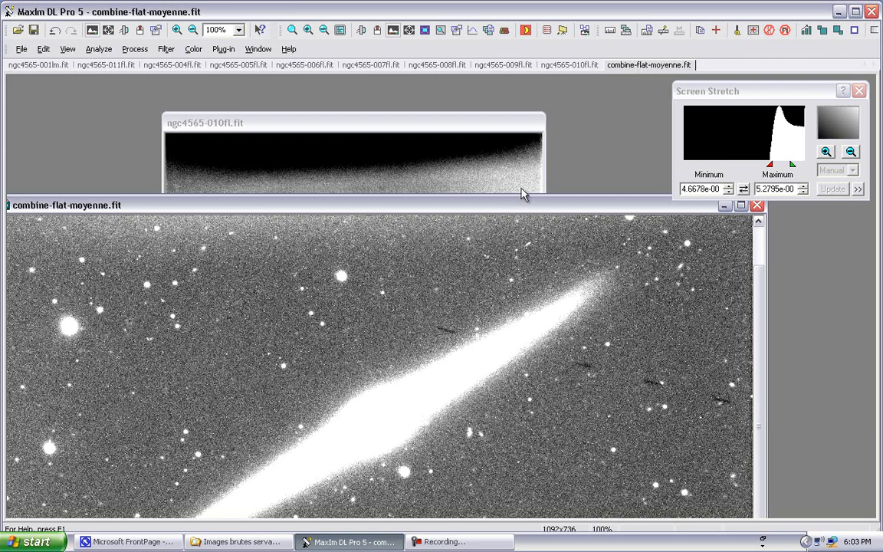
{"action": "left_click_drag", "start_coordinate": [515, 213], "coordinate": [528, 105]}
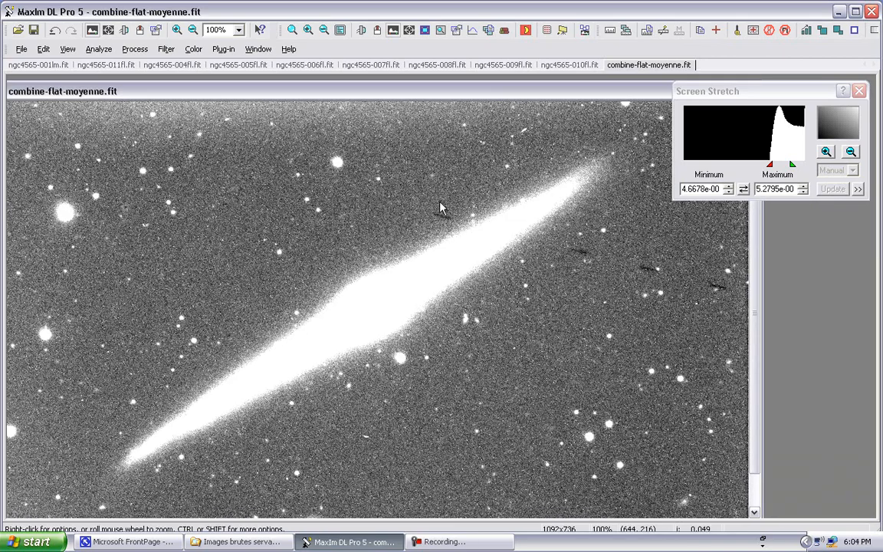
{"action": "left_click_drag", "start_coordinate": [284, 97], "coordinate": [366, 124]}
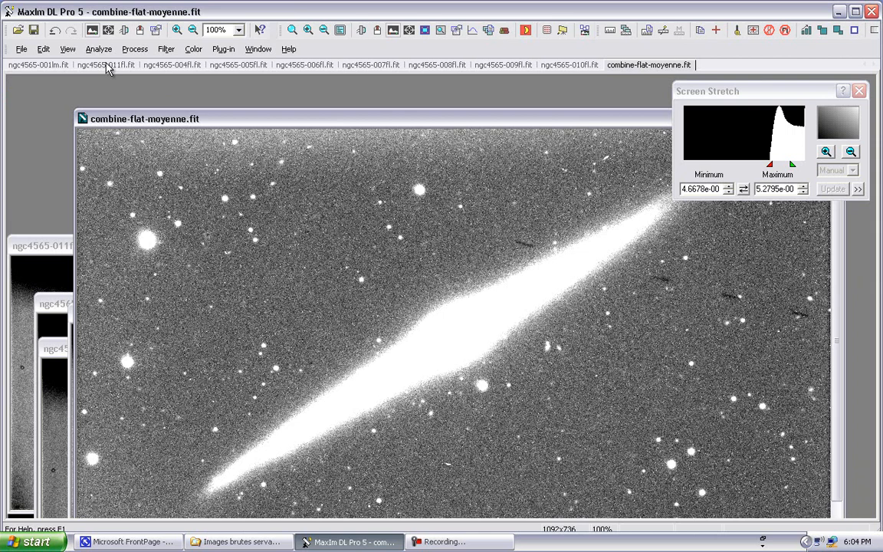
- Undo the Pixel Math division and clear the combine-flat-moyenne.fit image out of the way
{"action": "left_click", "coordinate": [55, 36]}
{"action": "left_click_drag", "start_coordinate": [361, 127], "coordinate": [493, 243]}
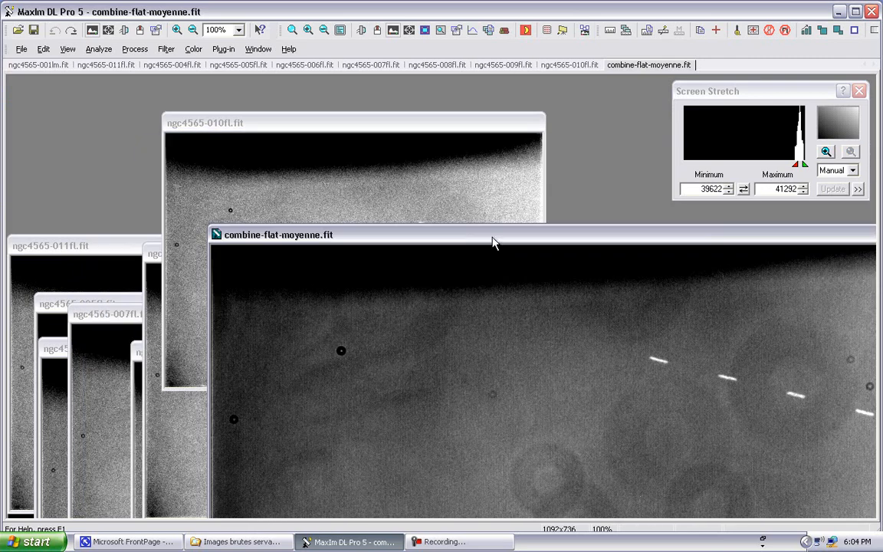
{"action": "left_click_drag", "start_coordinate": [465, 210], "coordinate": [188, 220]}
{"action": "left_click", "coordinate": [631, 217]}
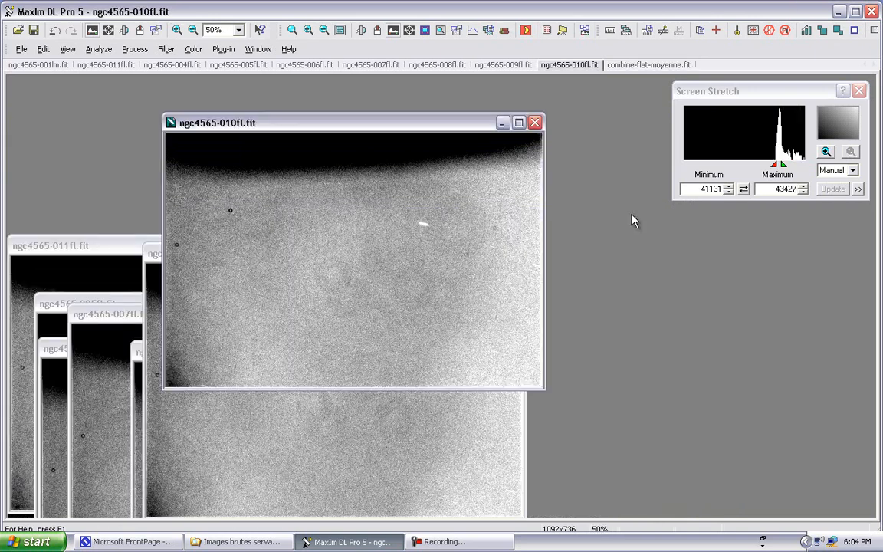
- Reopen the Stack setup, list the Group2 images and set the combine method to Median
{"action": "left_click", "coordinate": [134, 49]}
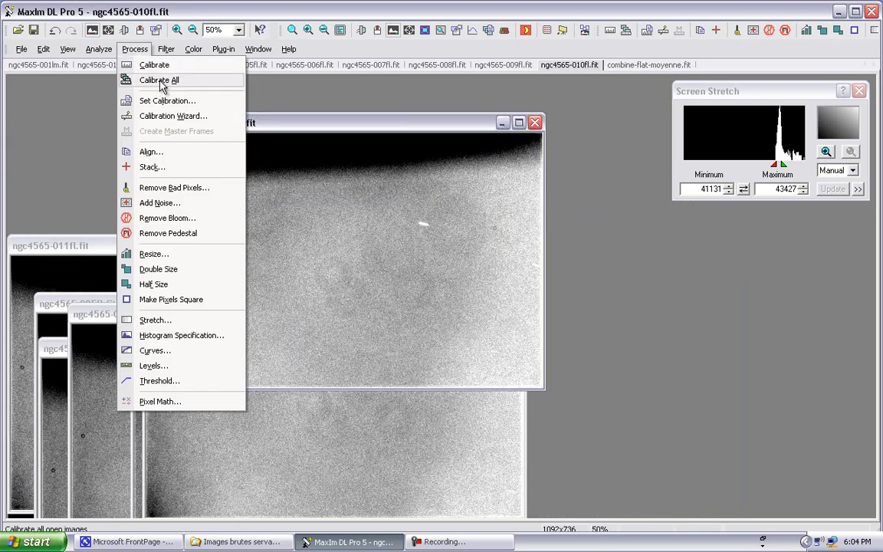
{"action": "left_click", "coordinate": [150, 167]}
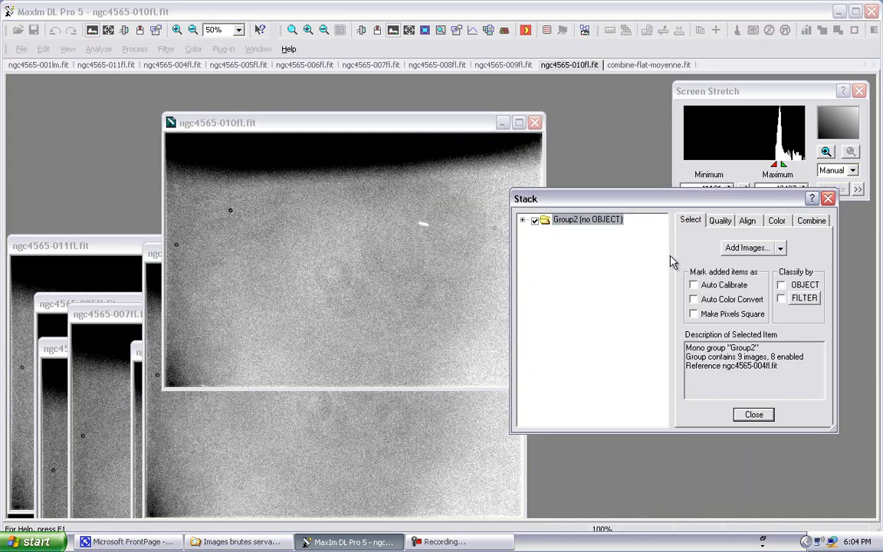
{"action": "left_click", "coordinate": [522, 220]}
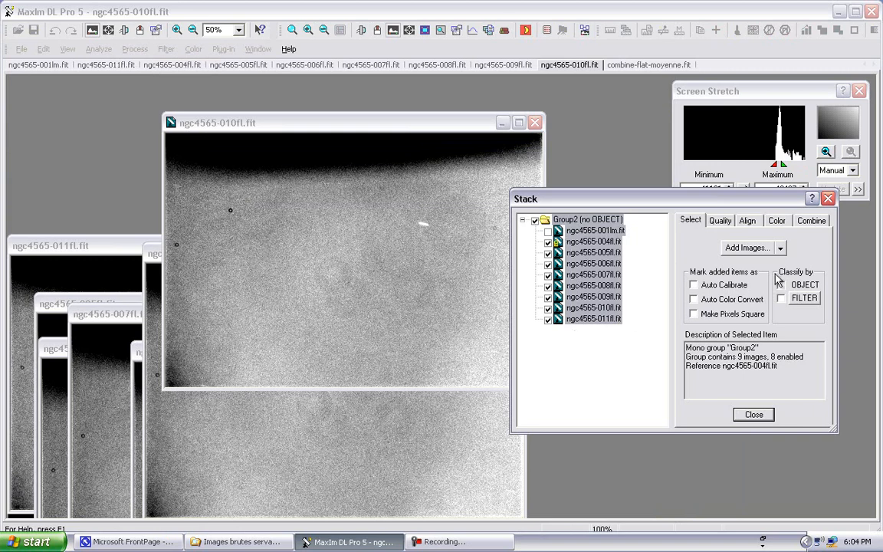
{"action": "left_click", "coordinate": [812, 226]}
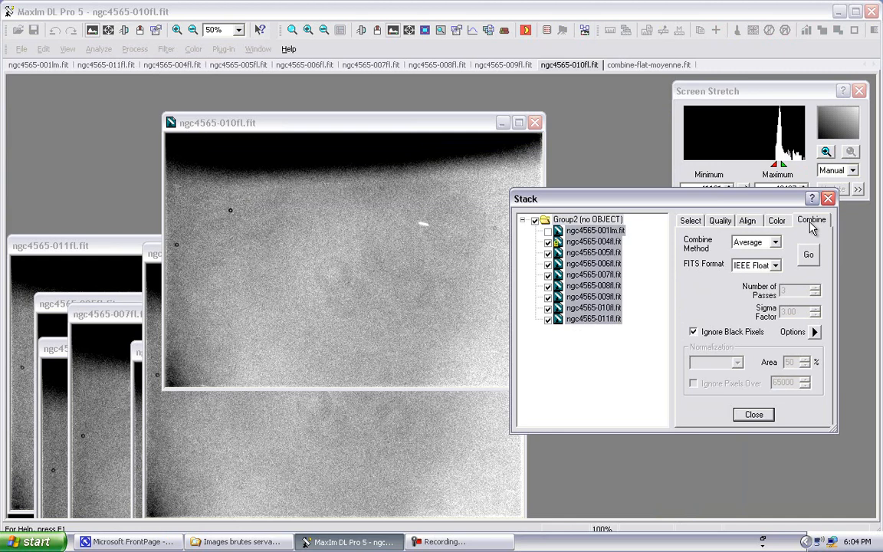
{"action": "left_click", "coordinate": [775, 243]}
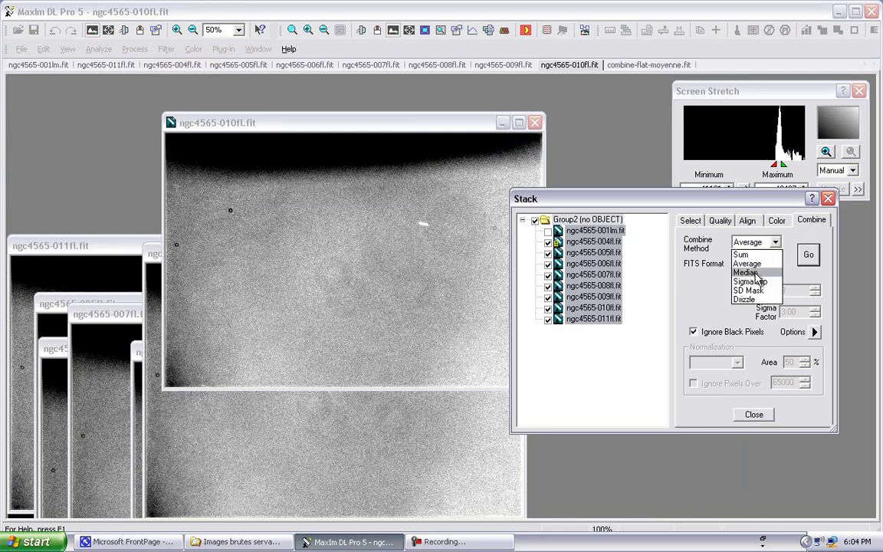
{"action": "left_click", "coordinate": [756, 274]}
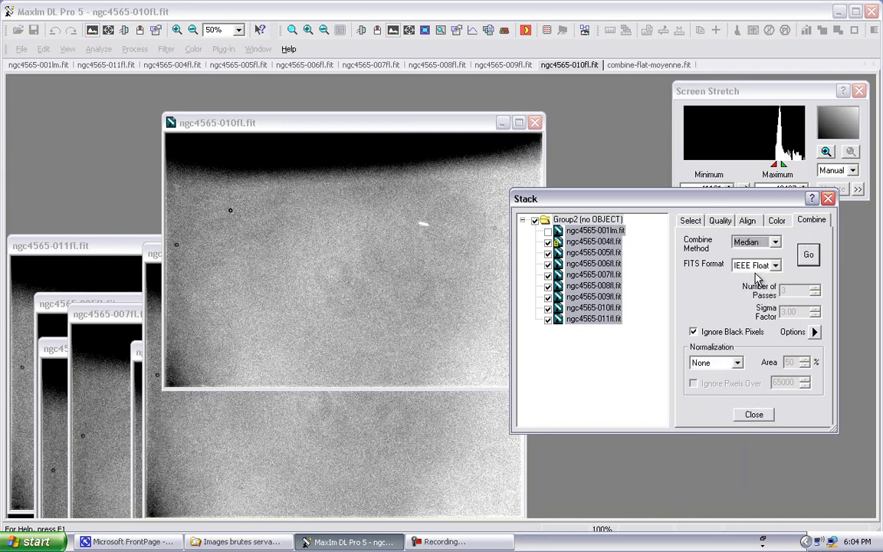
- Set the normalization to Linear, combine the enabled flats of Group2 and close the Stack dialog
{"action": "left_click", "coordinate": [737, 363]}
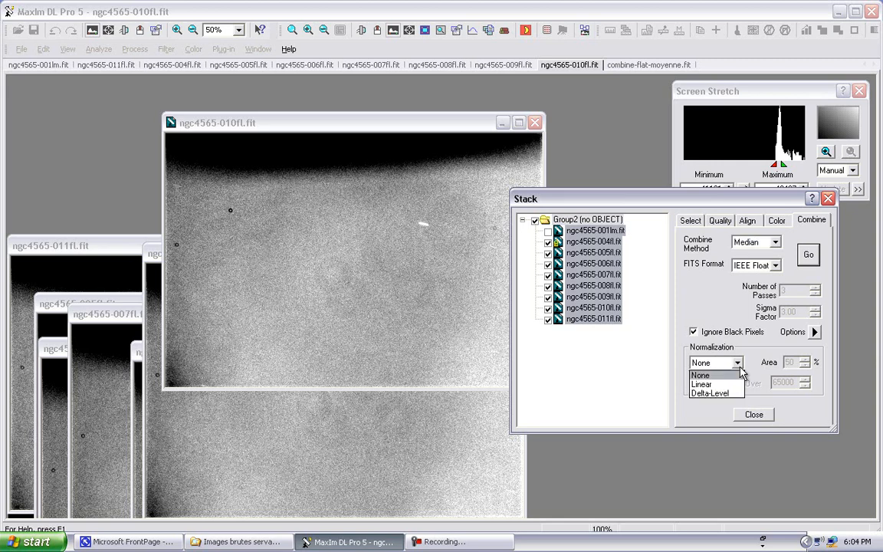
{"action": "left_click", "coordinate": [719, 384]}
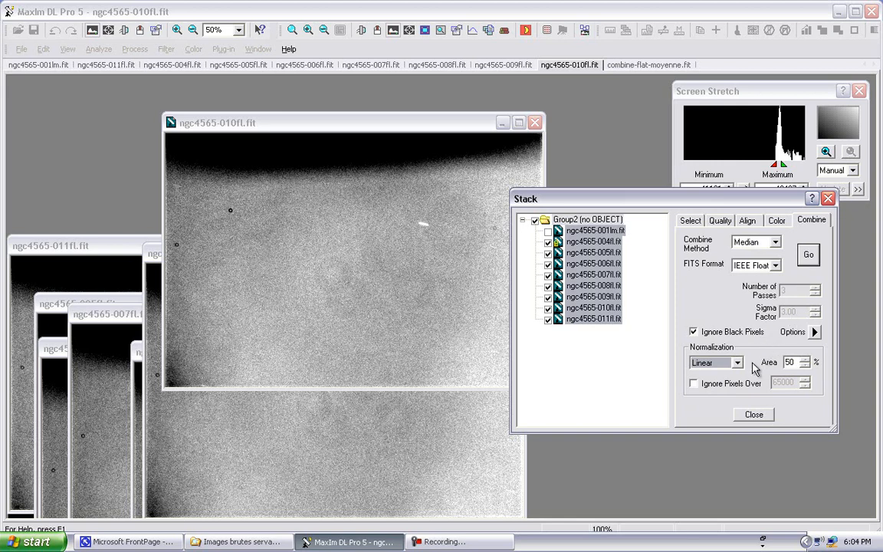
{"action": "left_click", "coordinate": [806, 257]}
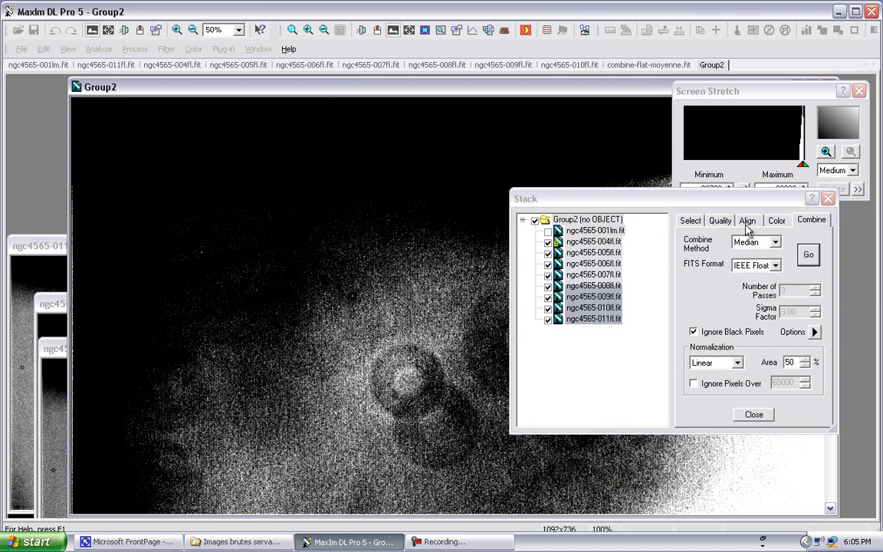
{"action": "left_click", "coordinate": [751, 422]}
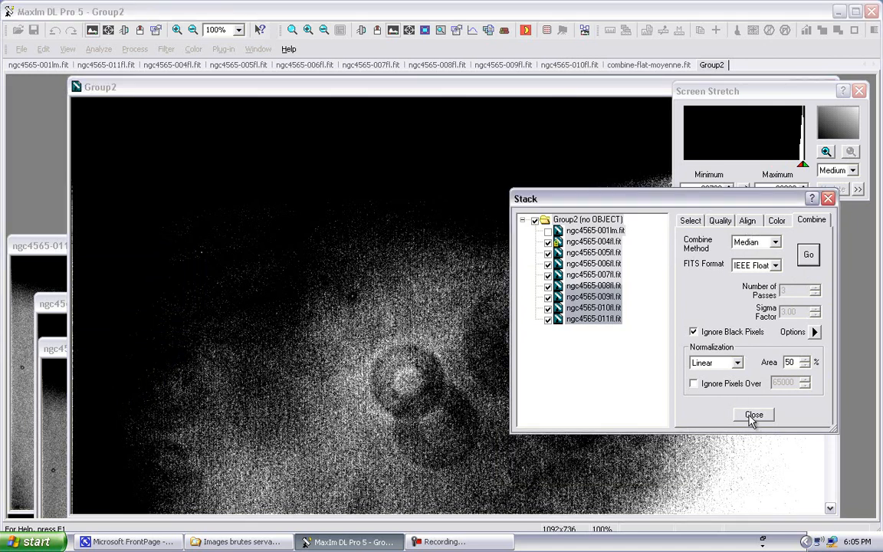
{"action": "left_click", "coordinate": [752, 416]}
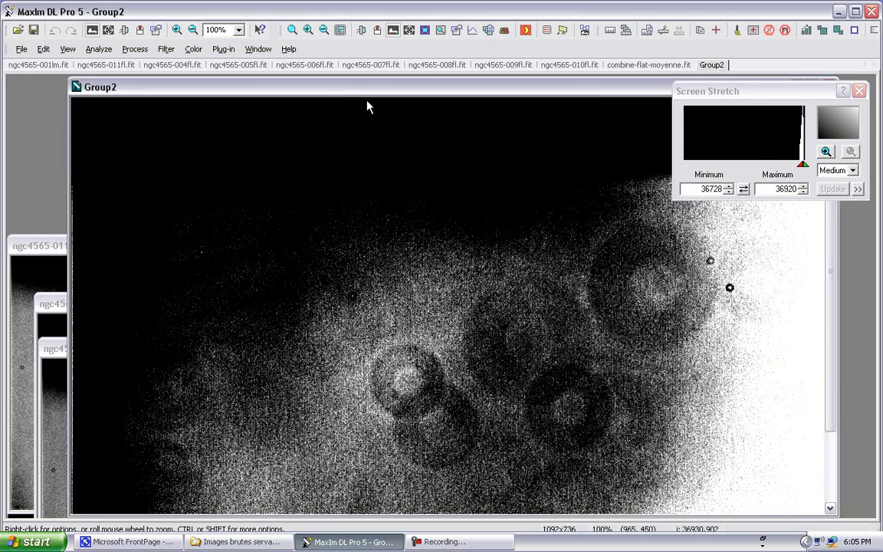
- Shift the combined Group2 image aside and narrow its screen stretch to a minimum of 36428 and maximum of 36641
{"action": "left_click_drag", "start_coordinate": [427, 91], "coordinate": [388, 111]}
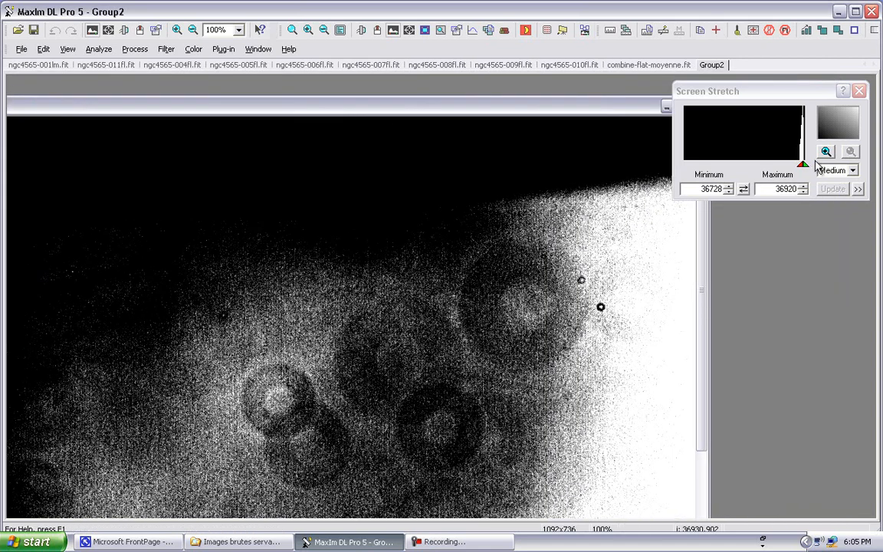
{"action": "left_click_drag", "start_coordinate": [805, 172], "coordinate": [797, 172]}
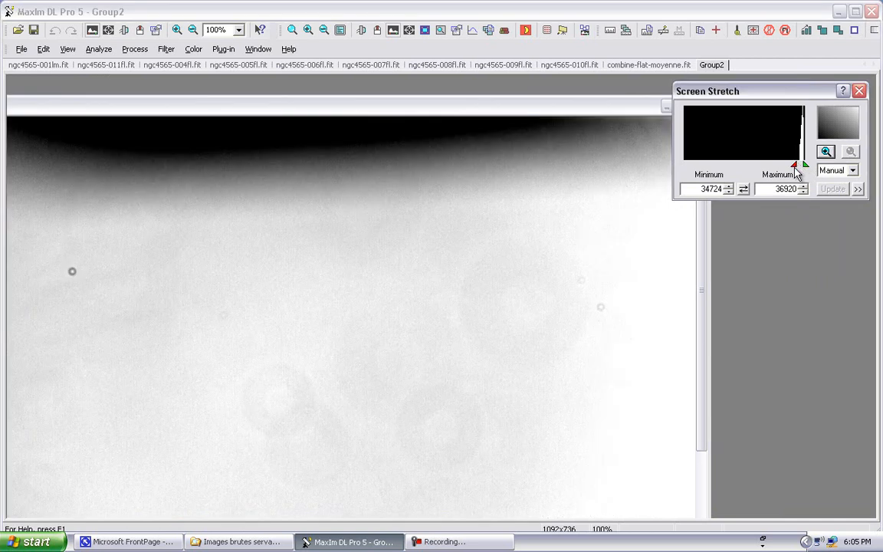
{"action": "left_click_drag", "start_coordinate": [806, 171], "coordinate": [800, 165]}
{"action": "left_click", "coordinate": [826, 151]}
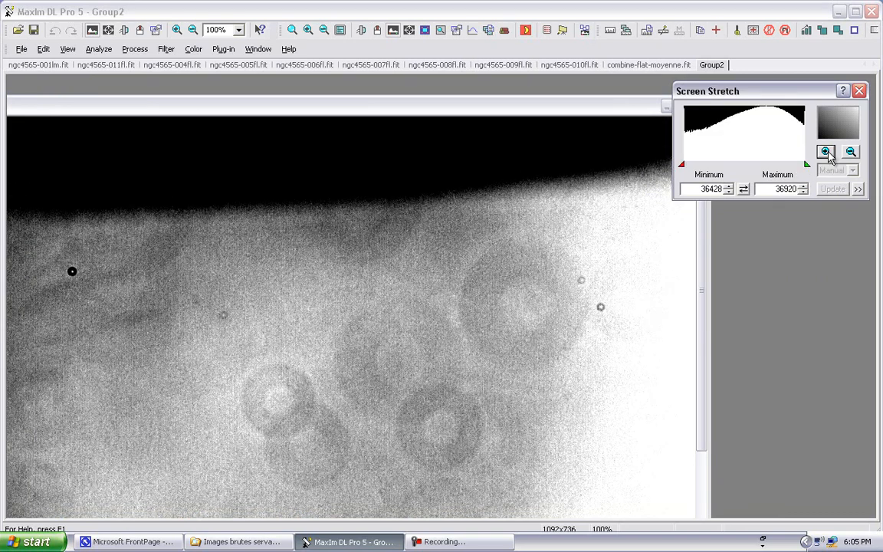
{"action": "left_click", "coordinate": [850, 152]}
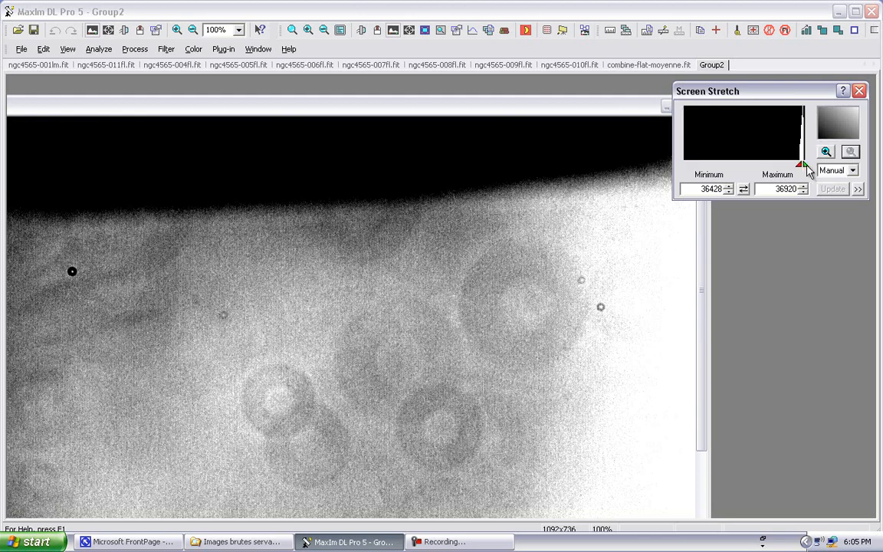
{"action": "left_click_drag", "start_coordinate": [803, 168], "coordinate": [803, 168]}
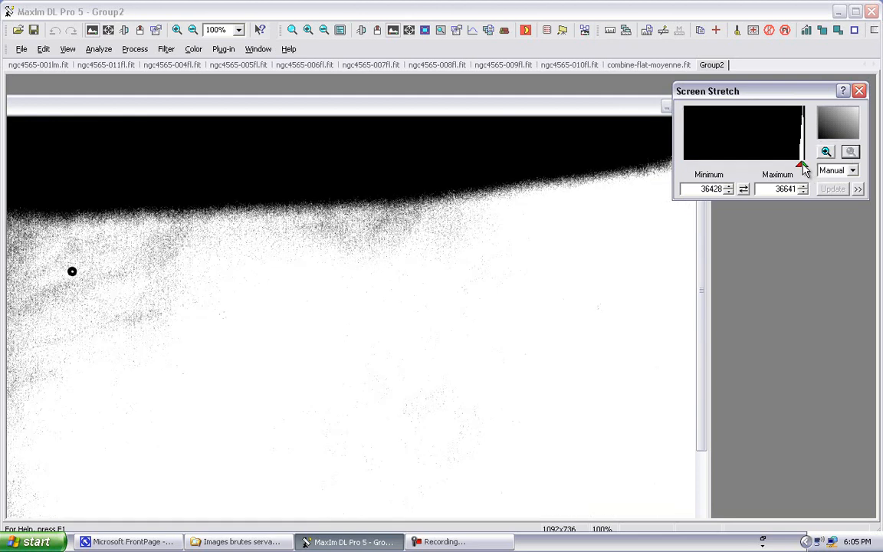
{"action": "left_click", "coordinate": [827, 152]}
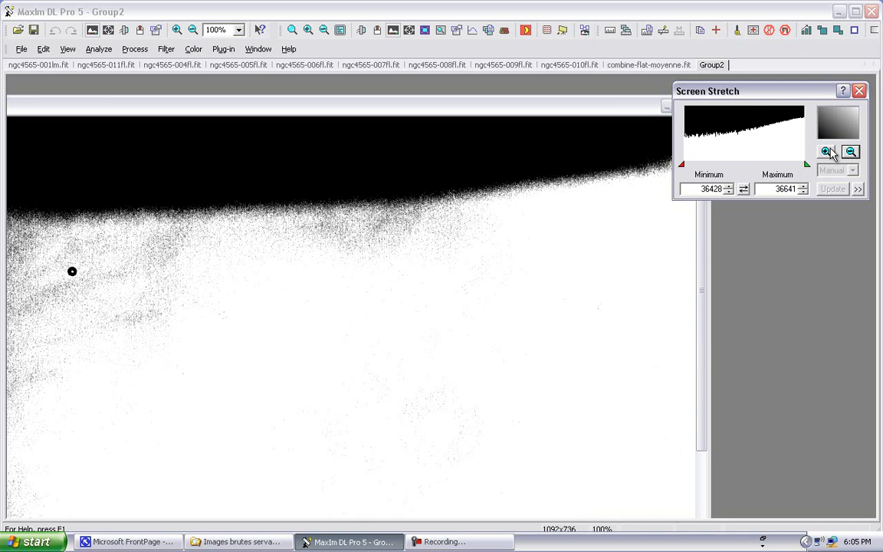
{"action": "left_click", "coordinate": [849, 152]}
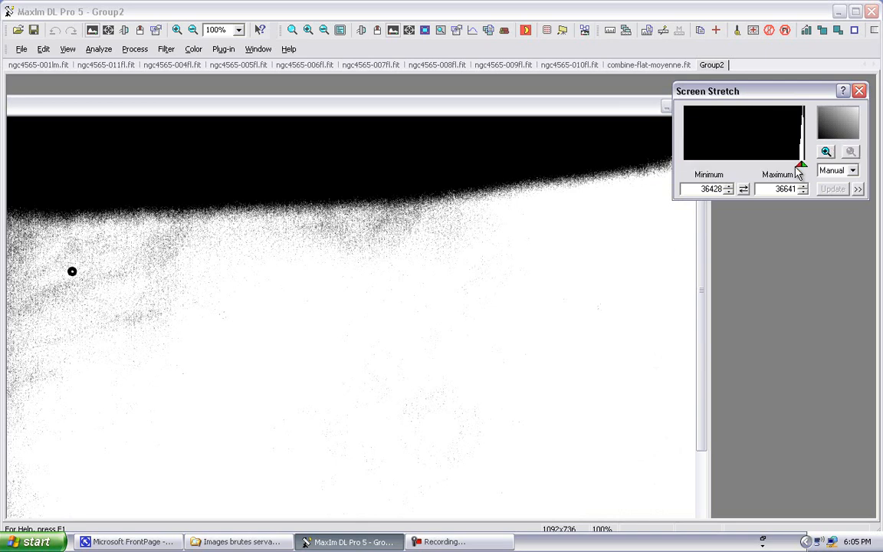
- Readjust the Group2 image's screen stretch to a minimum of 36404 and a maximum of 37494
{"action": "left_click_drag", "start_coordinate": [800, 166], "coordinate": [798, 166]}
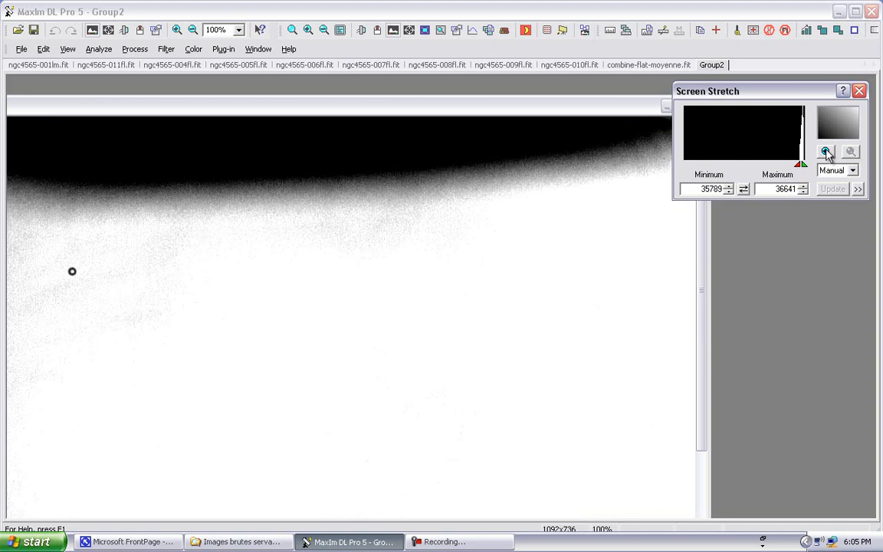
{"action": "left_click", "coordinate": [826, 152]}
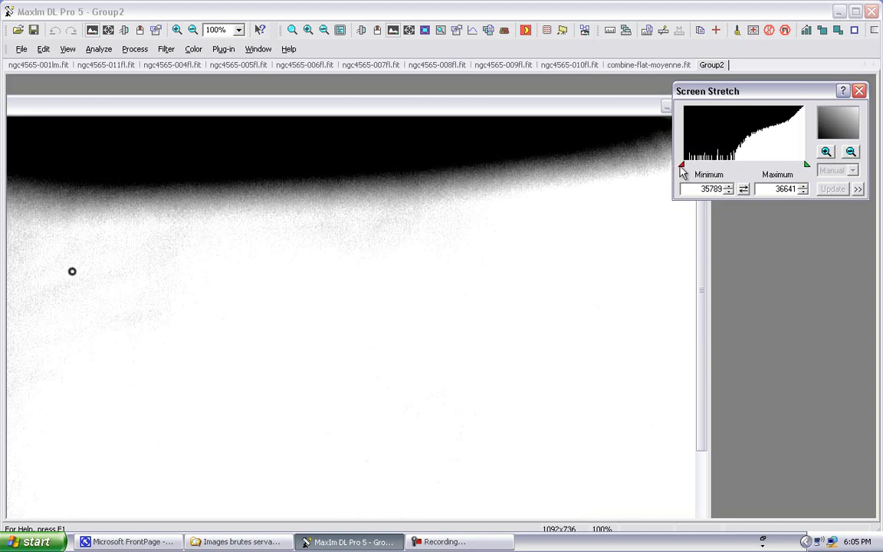
{"action": "left_click_drag", "start_coordinate": [684, 169], "coordinate": [770, 167]}
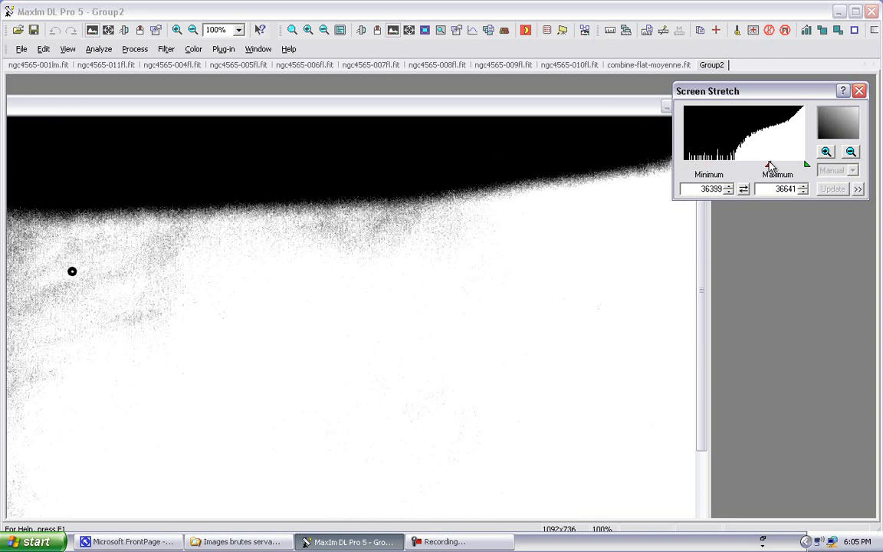
{"action": "left_click", "coordinate": [851, 152]}
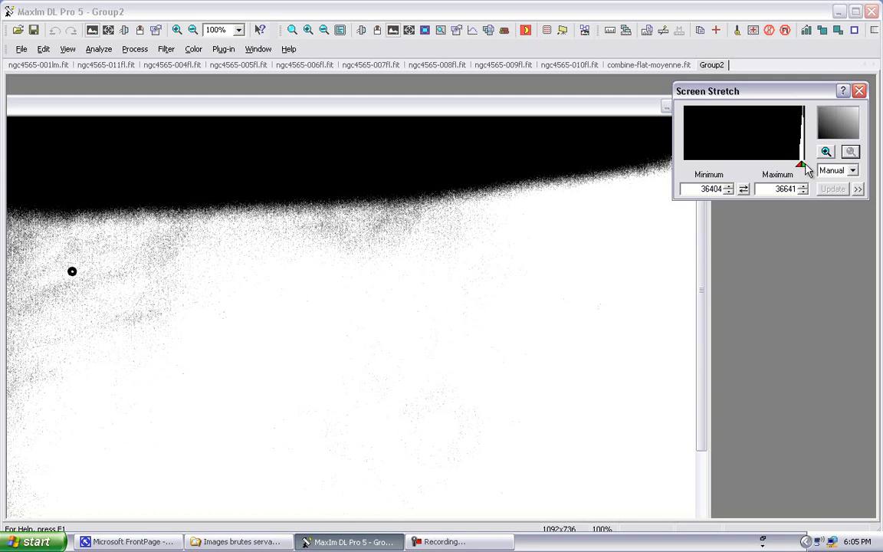
{"action": "left_click_drag", "start_coordinate": [805, 164], "coordinate": [817, 170]}
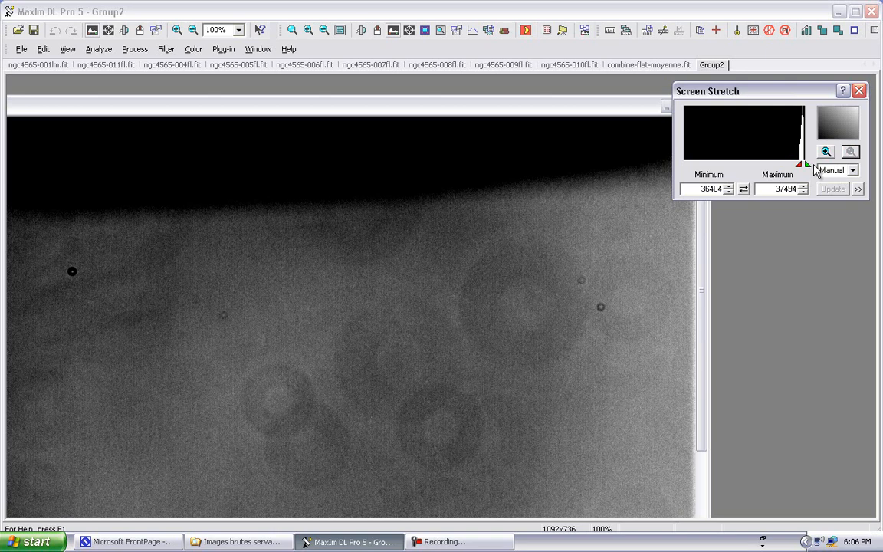
{"action": "left_click", "coordinate": [480, 105]}
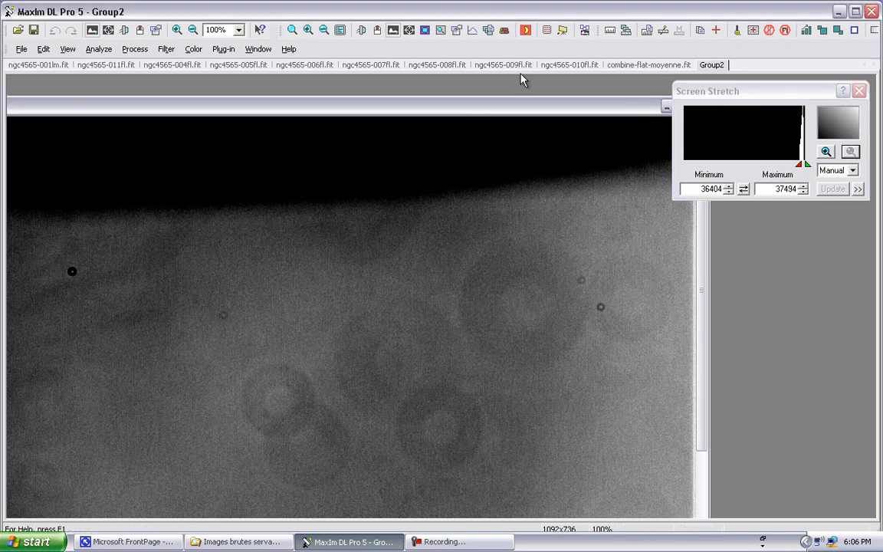
- Examine the upper and middle areas of the Group2 median flat for vignetting and dust rings
{"action": "left_click_drag", "start_coordinate": [519, 80], "coordinate": [528, 76]}
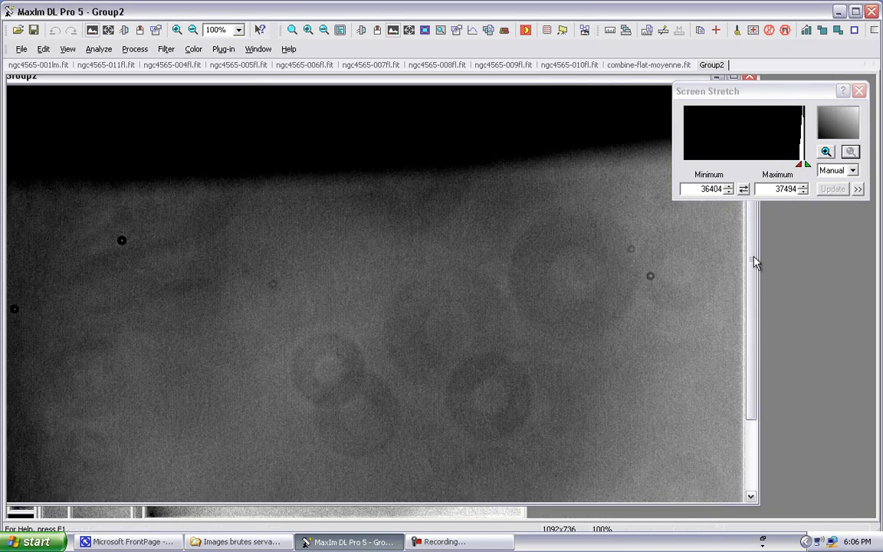
{"action": "left_click_drag", "start_coordinate": [748, 252], "coordinate": [749, 286]}
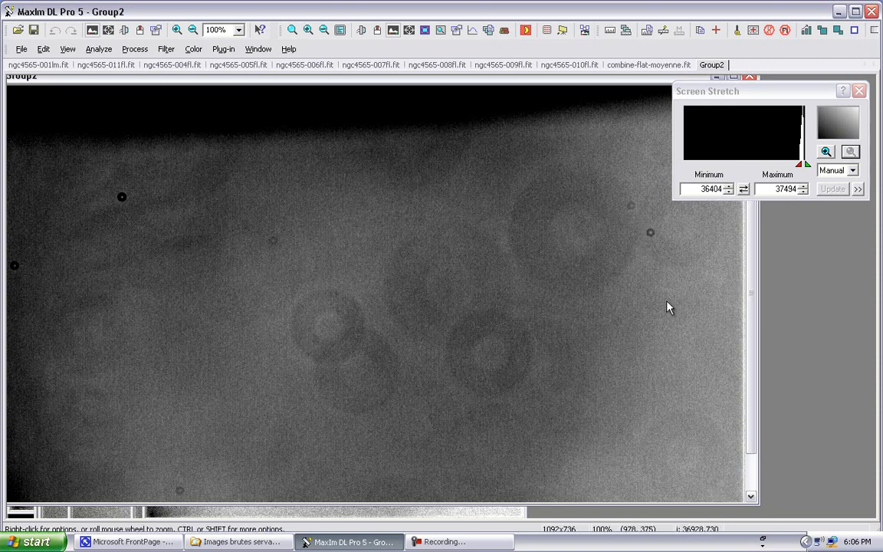
{"action": "left_click_drag", "start_coordinate": [748, 305], "coordinate": [749, 366]}
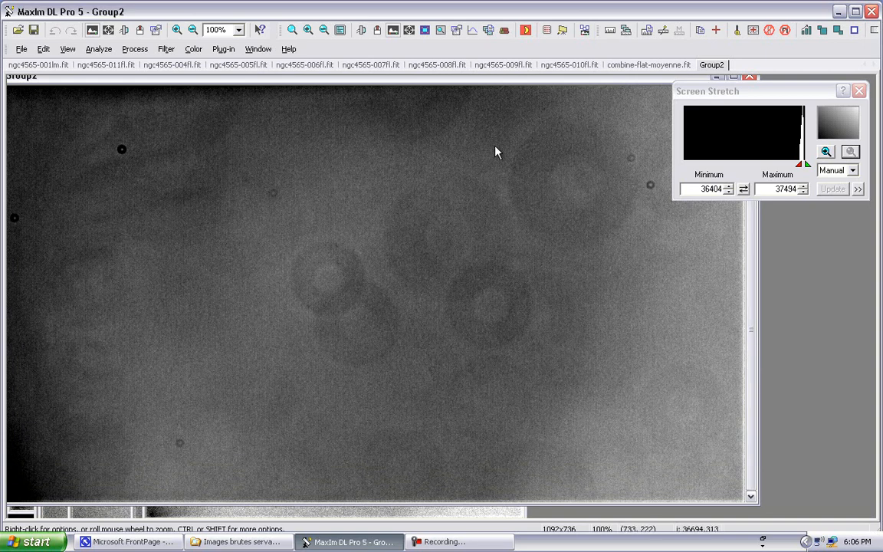
{"action": "left_click_drag", "start_coordinate": [439, 83], "coordinate": [490, 181]}
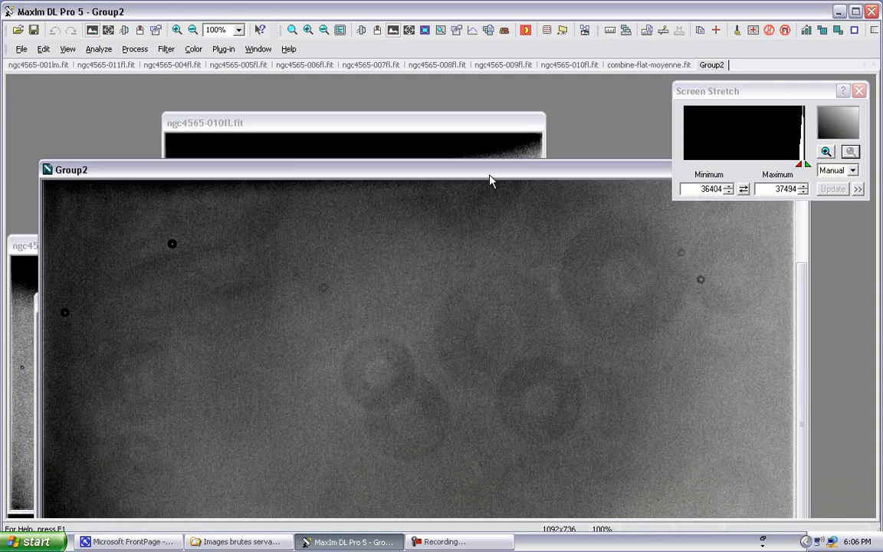
- Bring ngc4565-001lm.fit to the front, place it over the Group2 image and apply the Medium screen stretch
{"action": "left_click", "coordinate": [38, 65]}
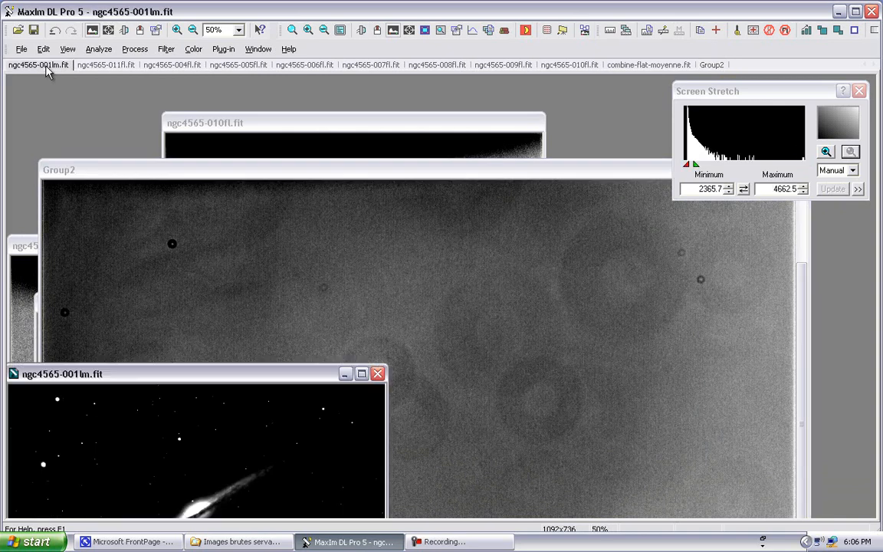
{"action": "left_click_drag", "start_coordinate": [189, 374], "coordinate": [310, 150]}
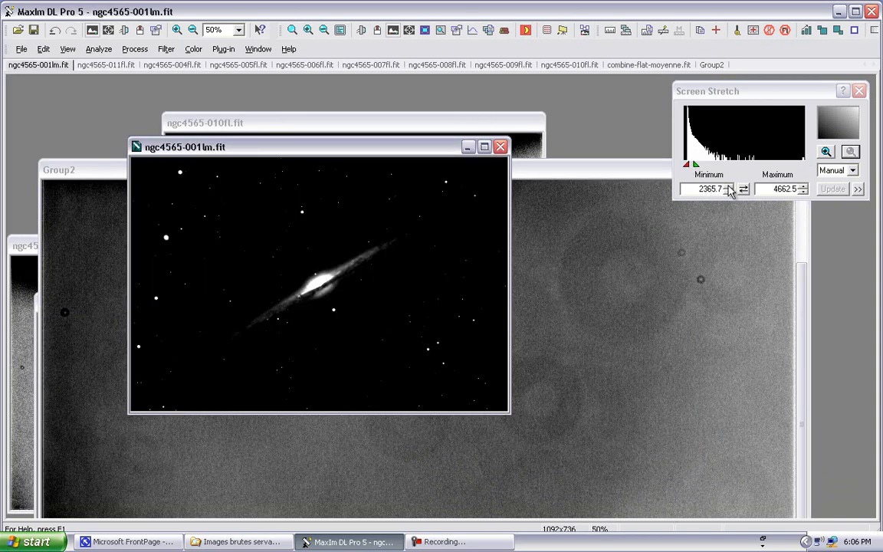
{"action": "left_click", "coordinate": [852, 173]}
{"action": "left_click", "coordinate": [853, 174]}
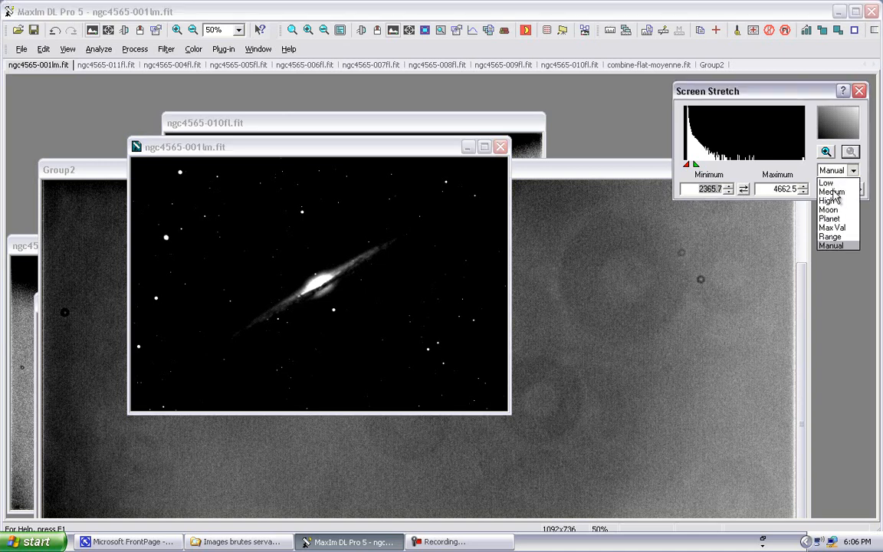
{"action": "left_click", "coordinate": [834, 192]}
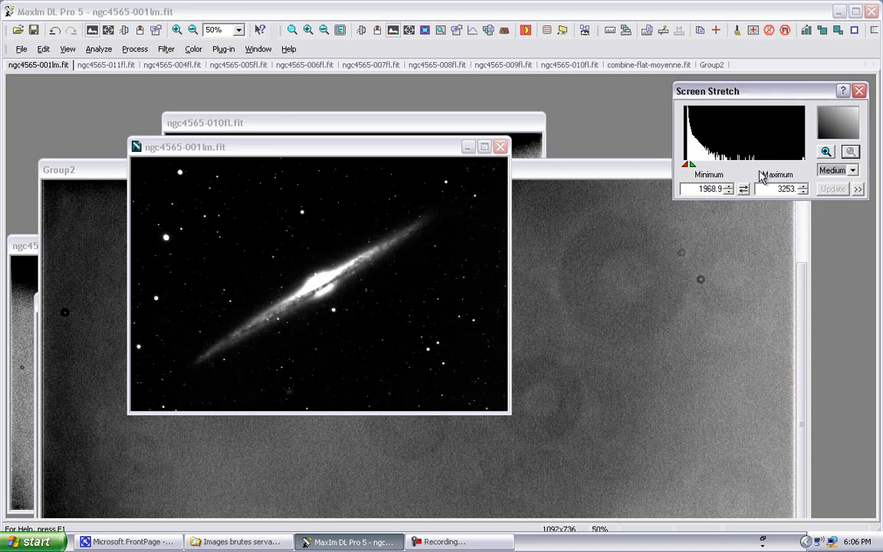
- Narrow the luminance image's screen stretch to a minimum of 1781.3 and a maximum of 2166.2, and reposition its window
{"action": "left_click_drag", "start_coordinate": [691, 165], "coordinate": [681, 167]}
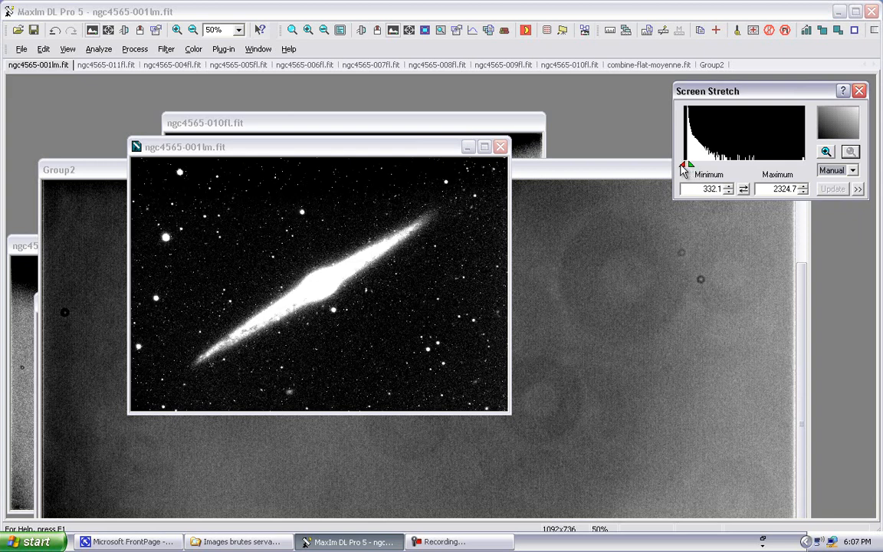
{"action": "left_click", "coordinate": [825, 151]}
{"action": "left_click_drag", "start_coordinate": [681, 166], "coordinate": [766, 164]}
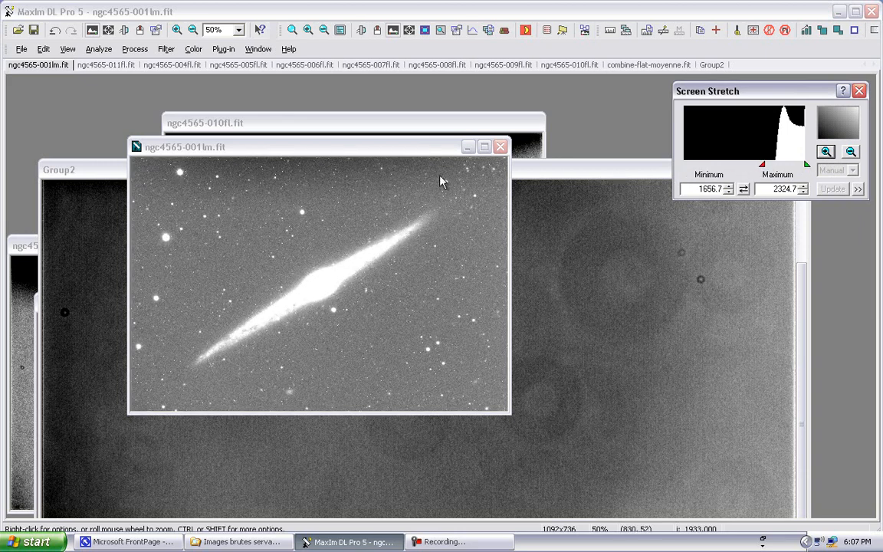
{"action": "left_click_drag", "start_coordinate": [806, 165], "coordinate": [796, 164]}
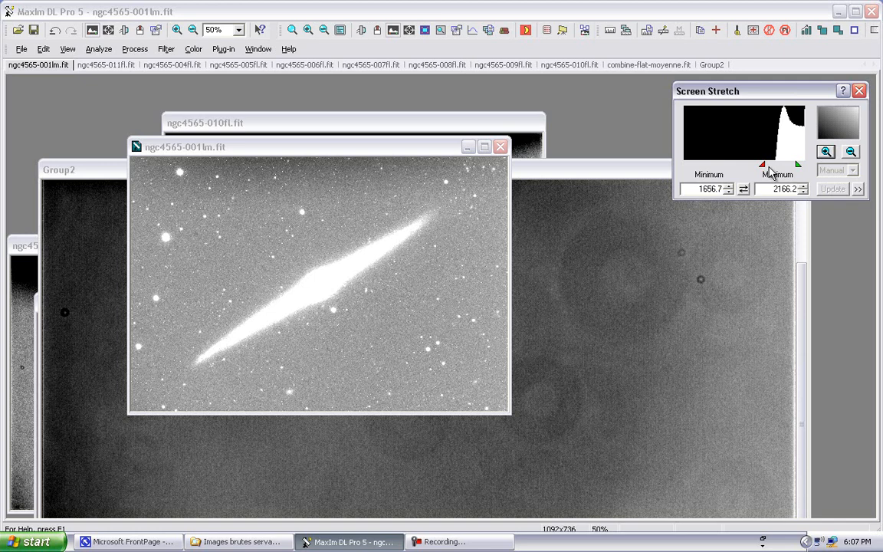
{"action": "left_click_drag", "start_coordinate": [767, 167], "coordinate": [772, 167]}
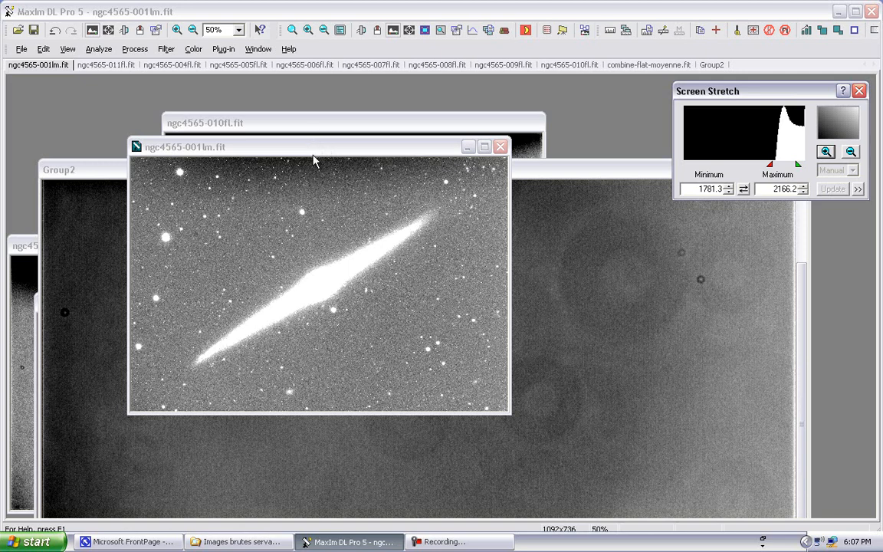
{"action": "left_click_drag", "start_coordinate": [315, 148], "coordinate": [305, 197]}
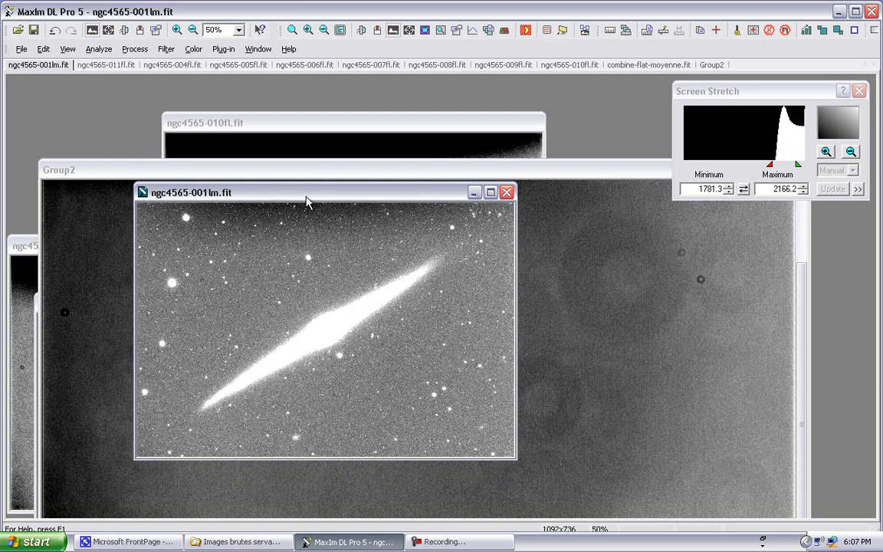
{"action": "left_click_drag", "start_coordinate": [306, 202], "coordinate": [270, 184]}
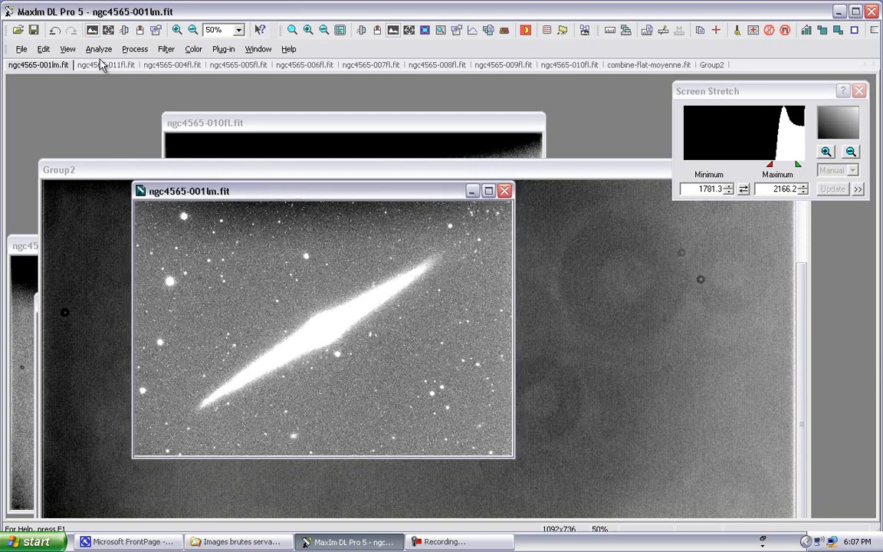
{"action": "left_click", "coordinate": [130, 50]}
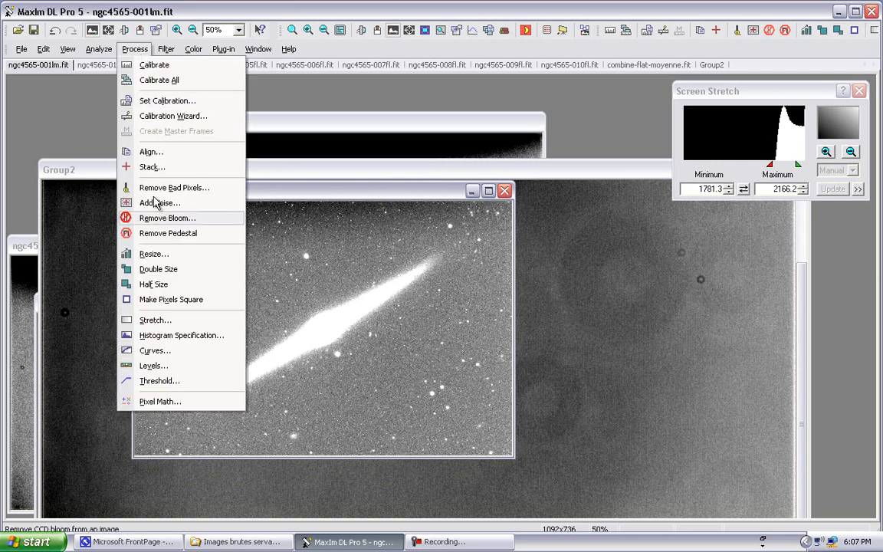
{"action": "left_click", "coordinate": [173, 400]}
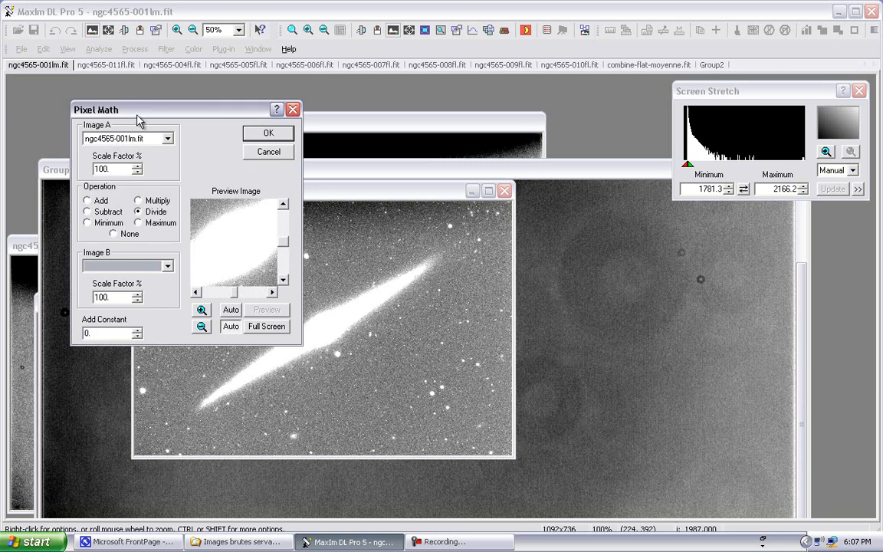
{"action": "left_click_drag", "start_coordinate": [138, 115], "coordinate": [619, 221]}
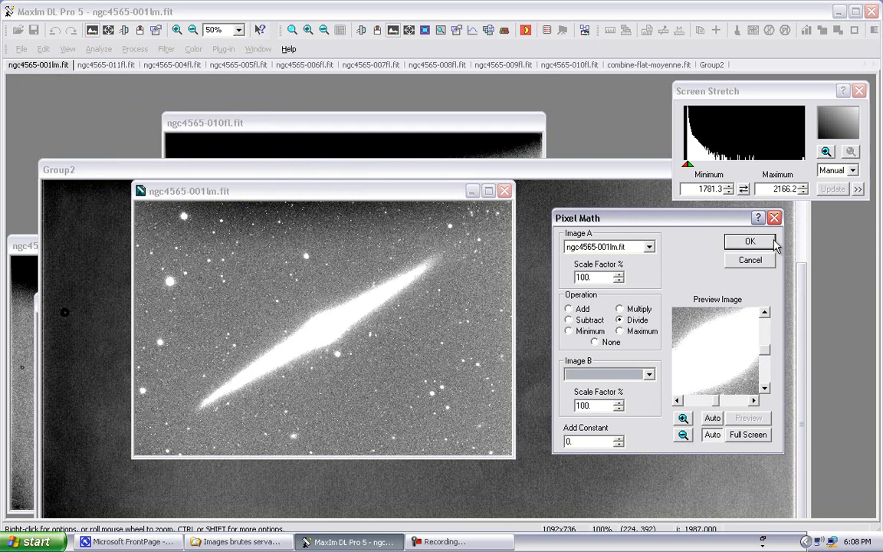
{"action": "left_click", "coordinate": [754, 261]}
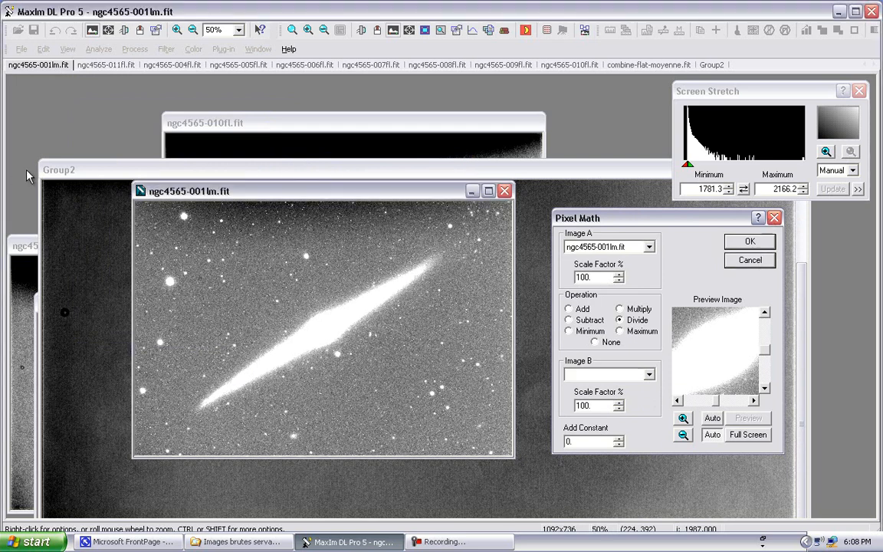
- Save the Group2 image as combine-flat-mediane.fit in the folder of raw practice images
{"action": "left_click", "coordinate": [77, 170]}
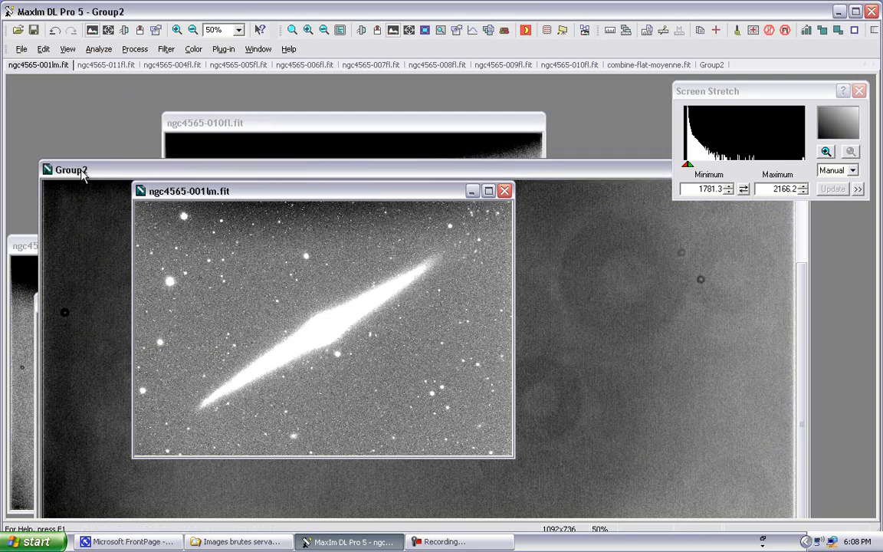
{"action": "left_click", "coordinate": [22, 49]}
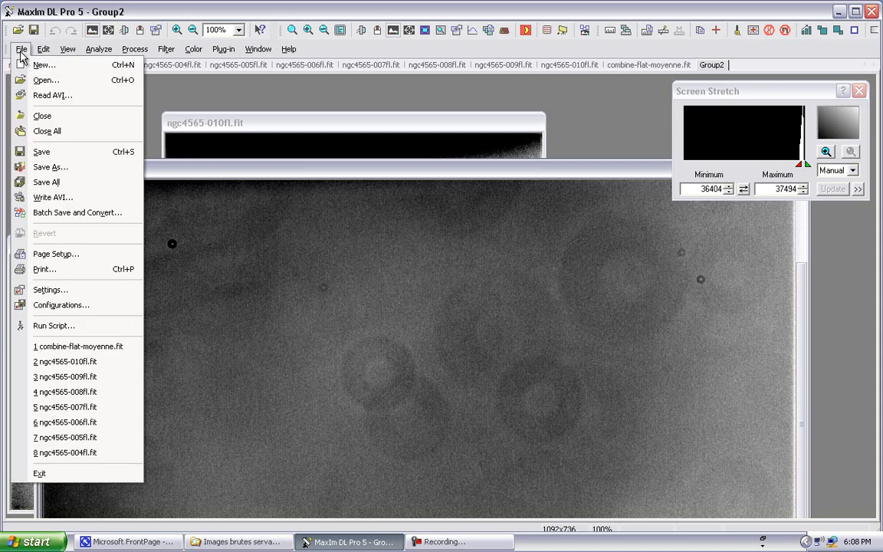
{"action": "left_click", "coordinate": [58, 167]}
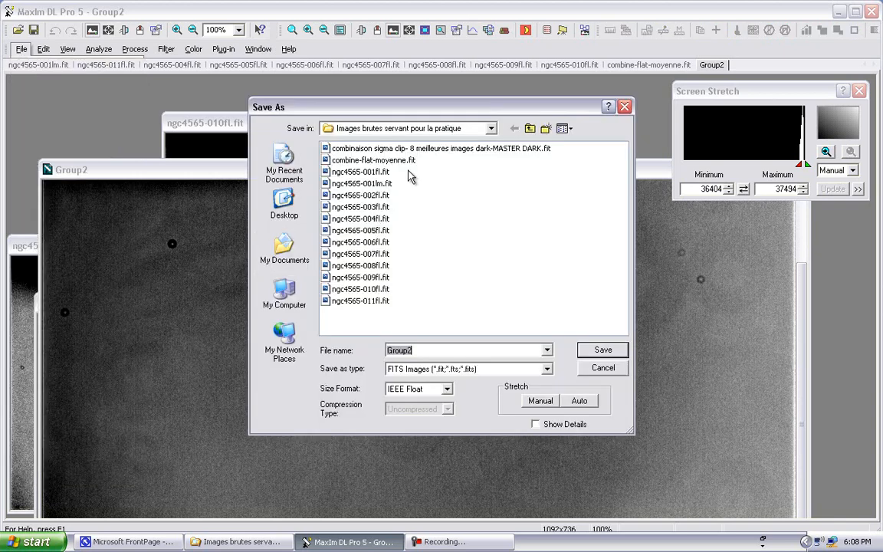
{"action": "left_click", "coordinate": [391, 160]}
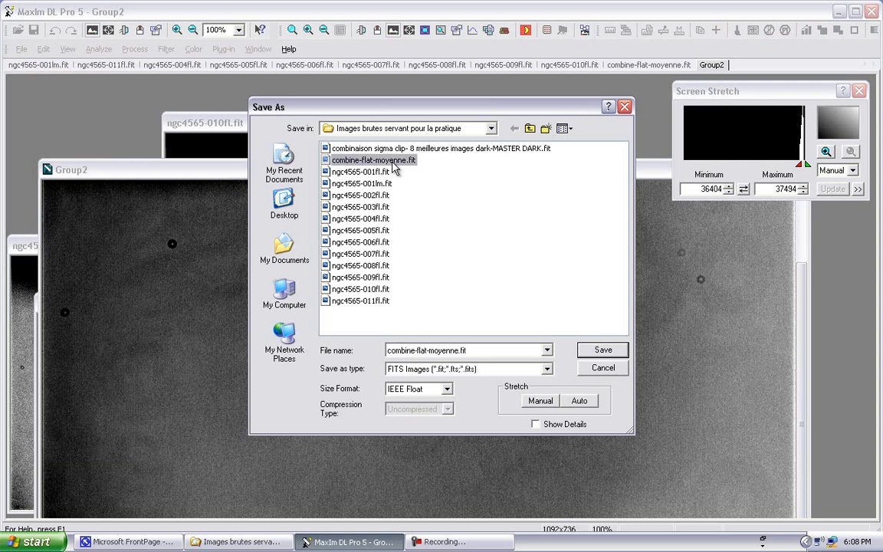
{"action": "double_click", "coordinate": [436, 349]}
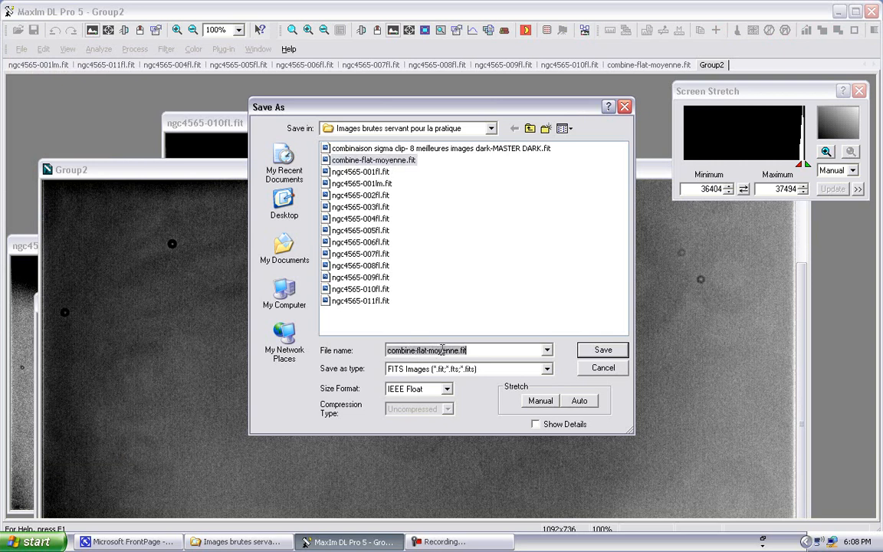
{"action": "left_click", "coordinate": [433, 350]}
{"action": "left_click_drag", "start_coordinate": [436, 349], "coordinate": [455, 349]}
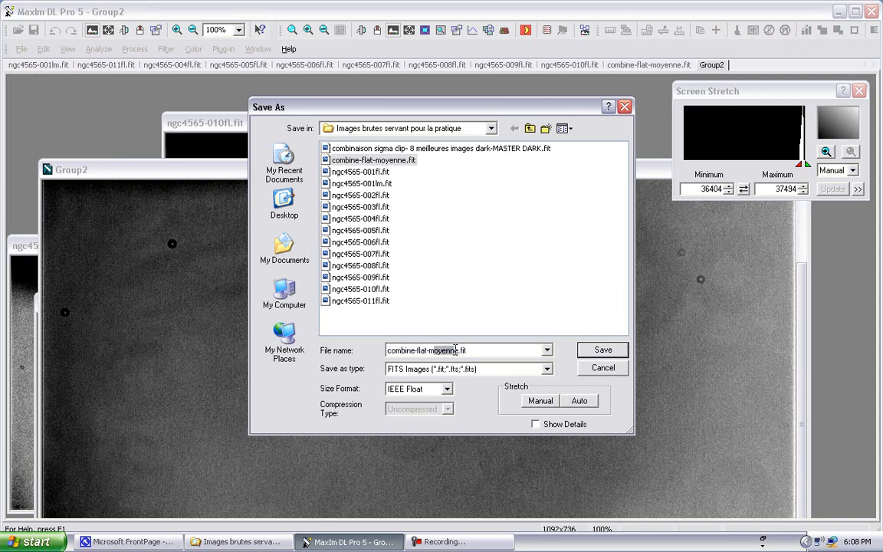
{"action": "type", "text": "edia"}
{"action": "left_click", "coordinate": [611, 349]}
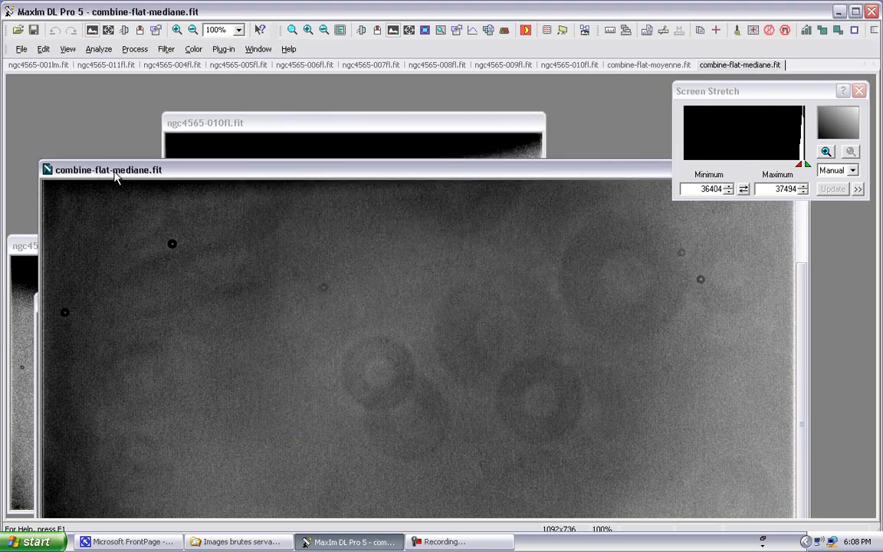
- Divide ngc4565-001lm.fit as Image A by combine-flat-mediane.fit as Image B using Pixel Math
{"action": "left_click_drag", "start_coordinate": [194, 177], "coordinate": [212, 174]}
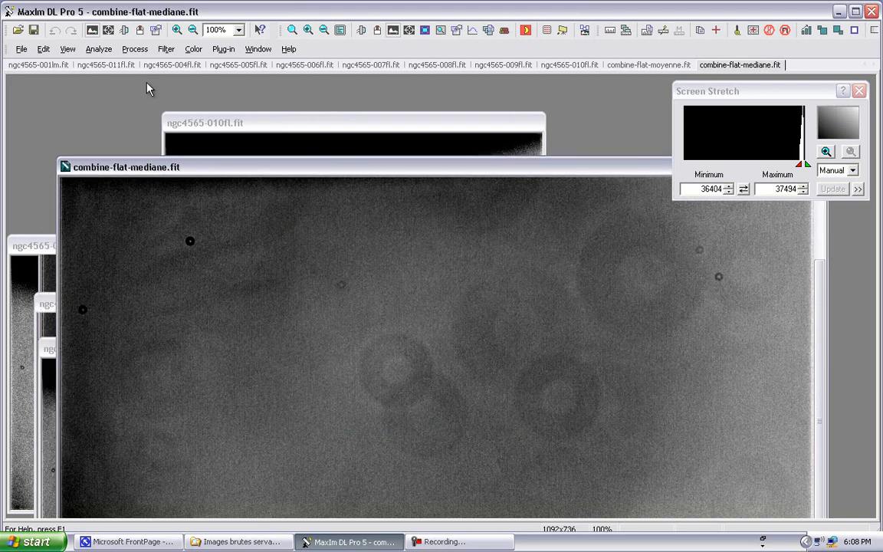
{"action": "left_click", "coordinate": [136, 51]}
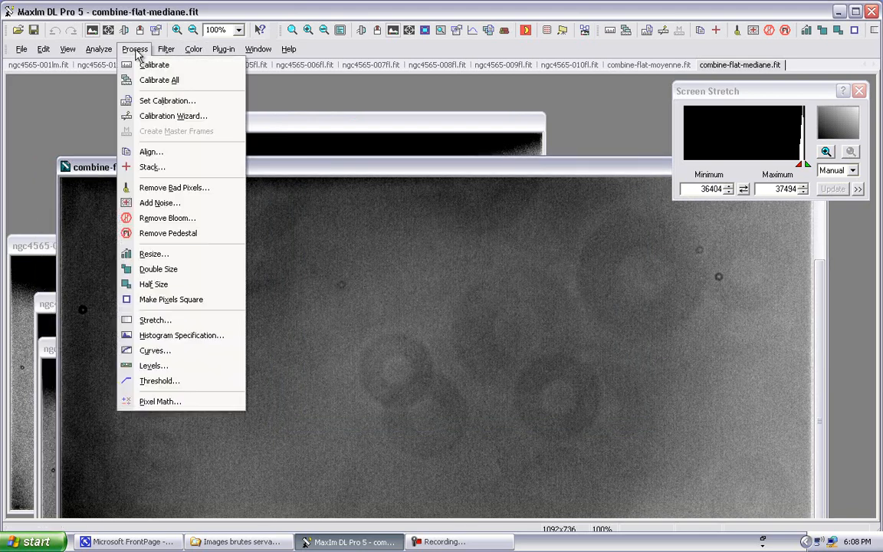
{"action": "left_click", "coordinate": [173, 399]}
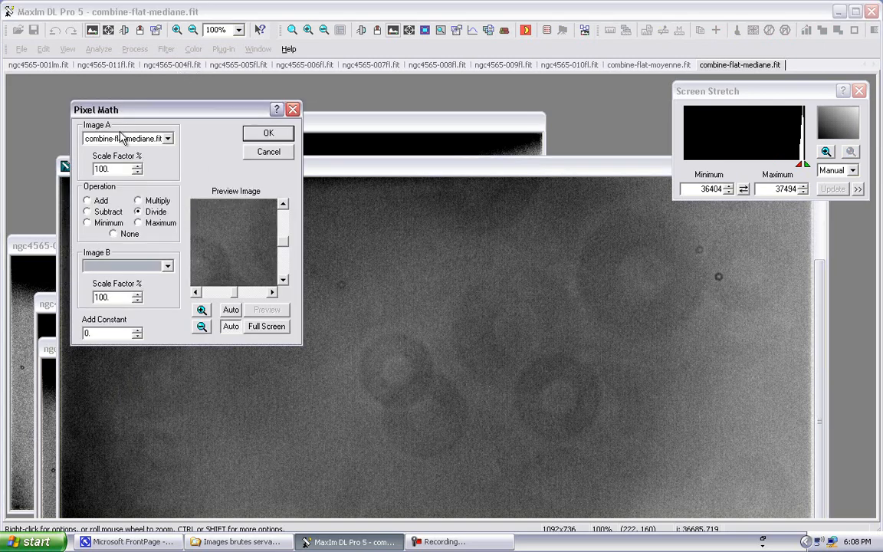
{"action": "left_click", "coordinate": [169, 139]}
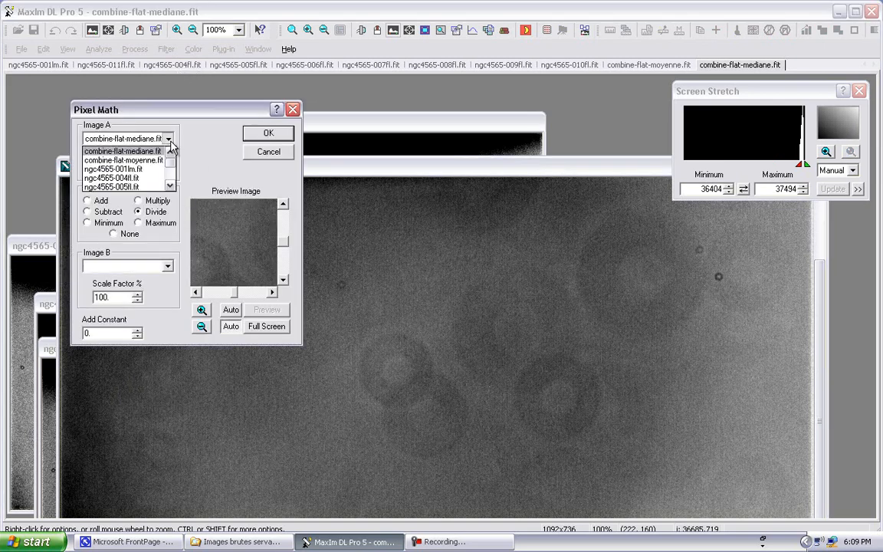
{"action": "left_click", "coordinate": [131, 168]}
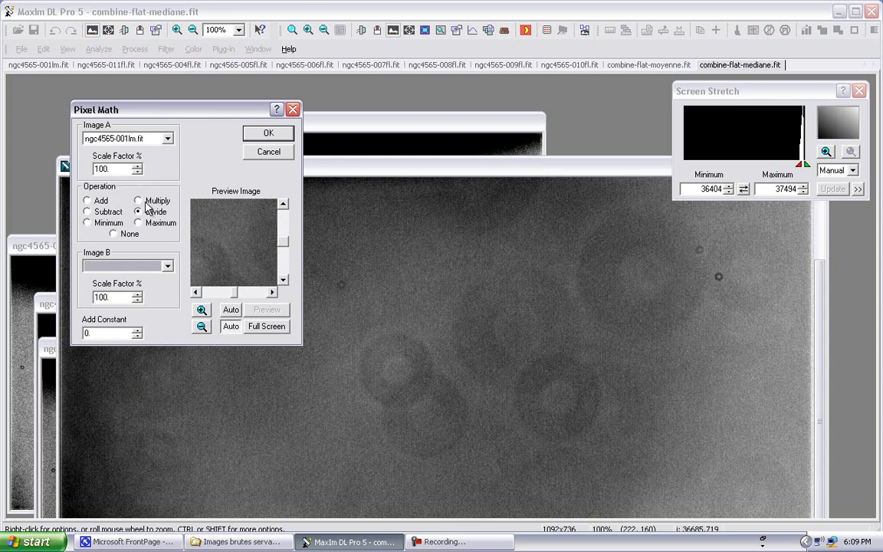
{"action": "left_click", "coordinate": [138, 212]}
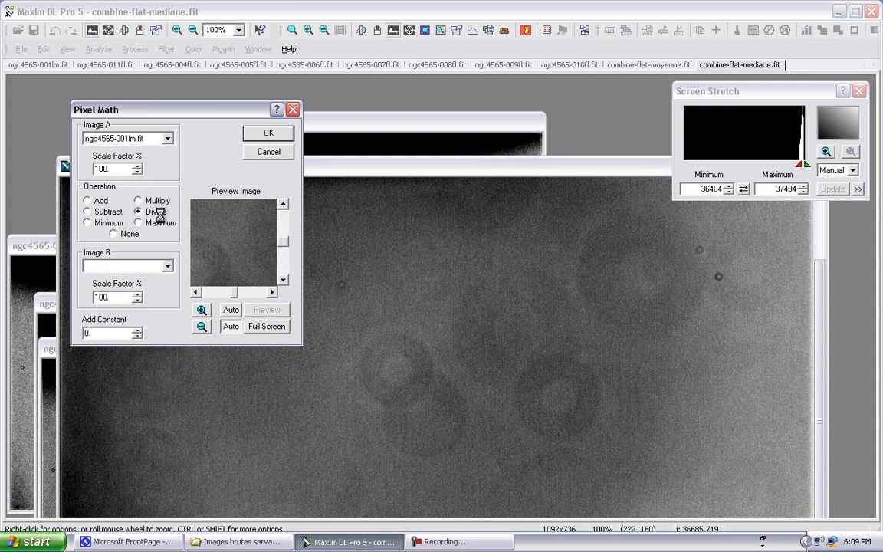
{"action": "left_click", "coordinate": [166, 266]}
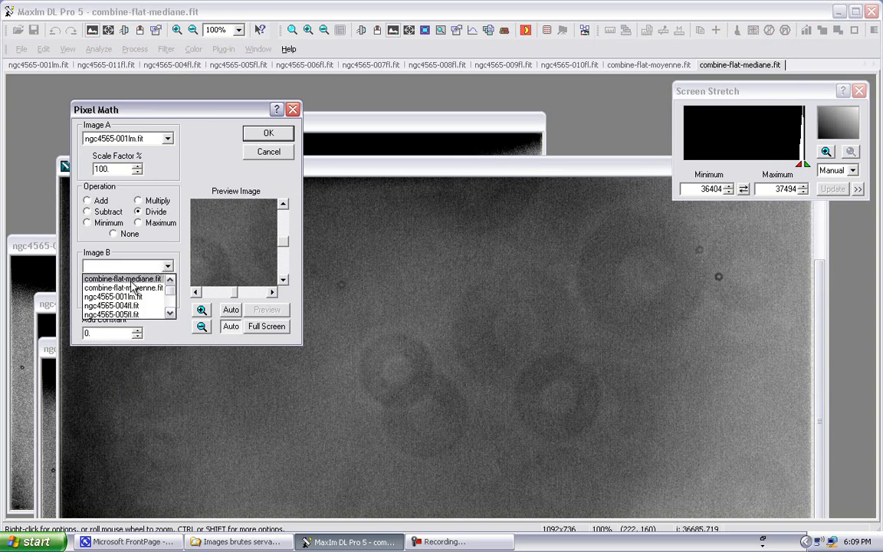
{"action": "left_click", "coordinate": [127, 279]}
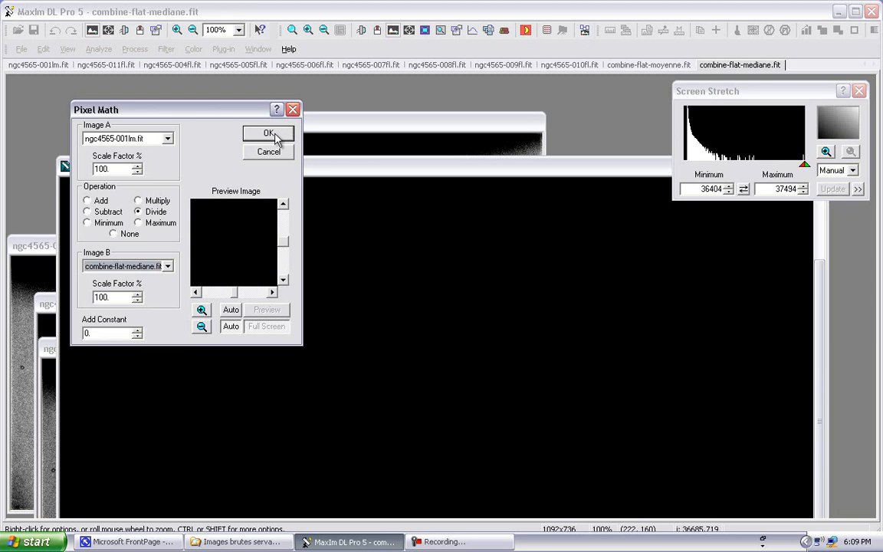
{"action": "left_click", "coordinate": [268, 133]}
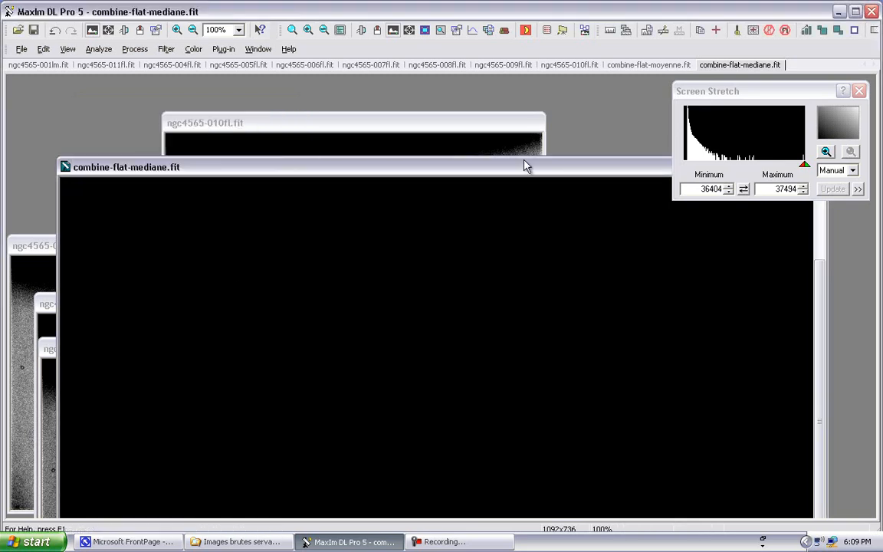
- Apply the Medium screen stretch to the divided image, and narrow it to a minimum of 4.7365e-00 and a maximum of 6.1653e-00
{"action": "left_click", "coordinate": [852, 171]}
{"action": "left_click", "coordinate": [852, 171]}
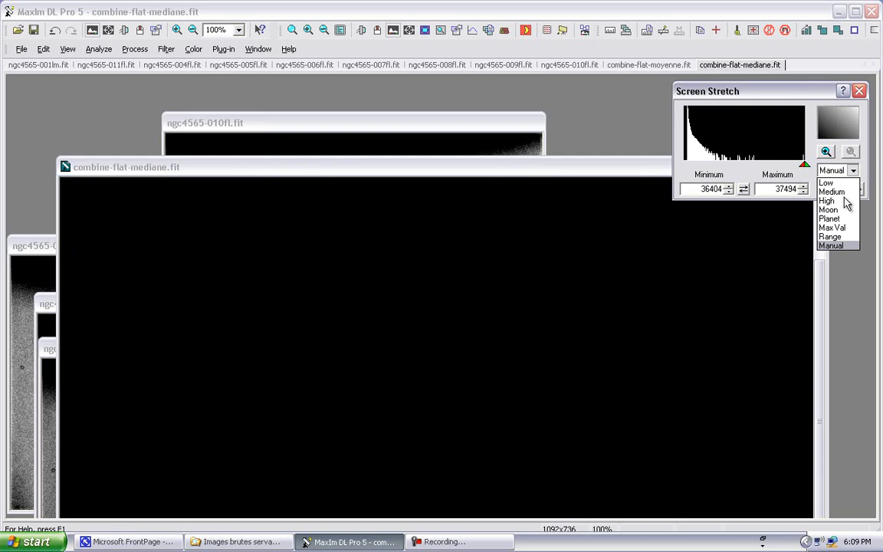
{"action": "left_click", "coordinate": [831, 192]}
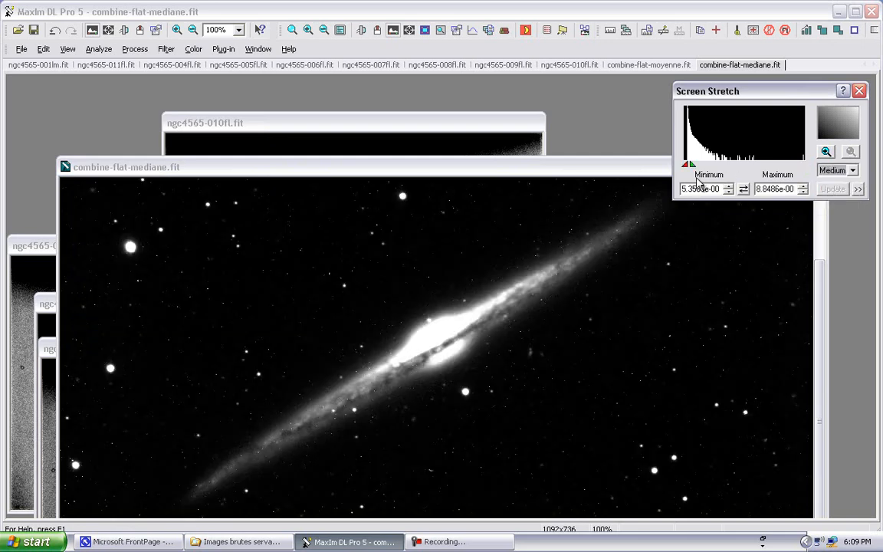
{"action": "left_click_drag", "start_coordinate": [691, 170], "coordinate": [684, 170]}
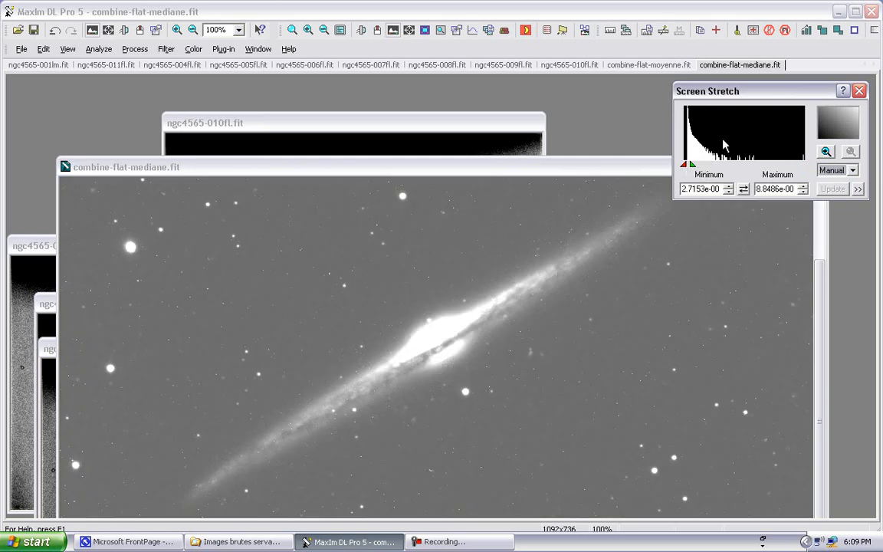
{"action": "left_click", "coordinate": [827, 153]}
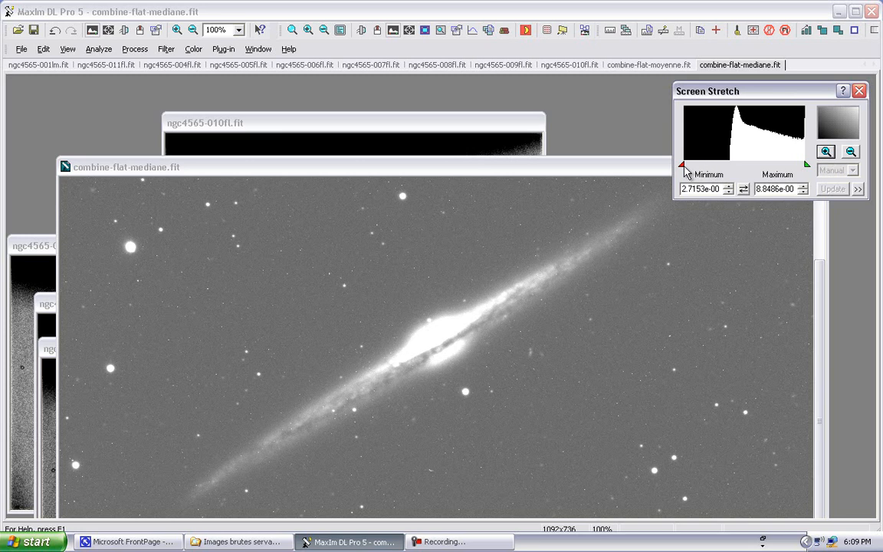
{"action": "left_click_drag", "start_coordinate": [682, 170], "coordinate": [707, 170]}
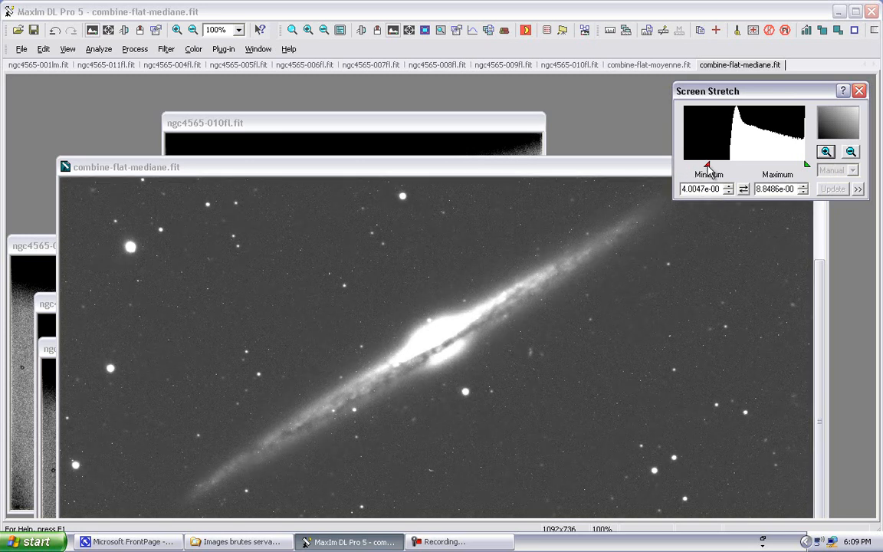
{"action": "left_click_drag", "start_coordinate": [805, 167], "coordinate": [720, 169]}
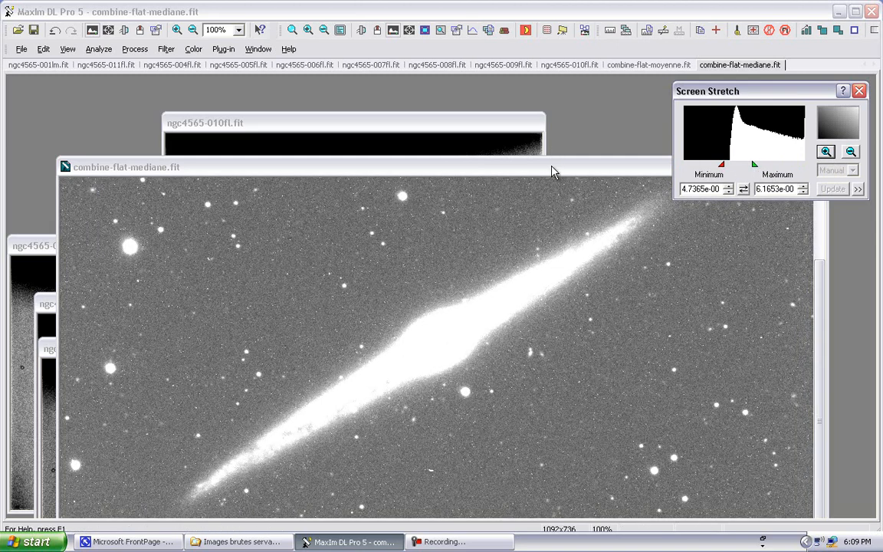
- Reduce the divided image to 50% zoom and arrange its window beside ngc4565-001lm.fit for comparison
{"action": "left_click_drag", "start_coordinate": [557, 172], "coordinate": [511, 108]}
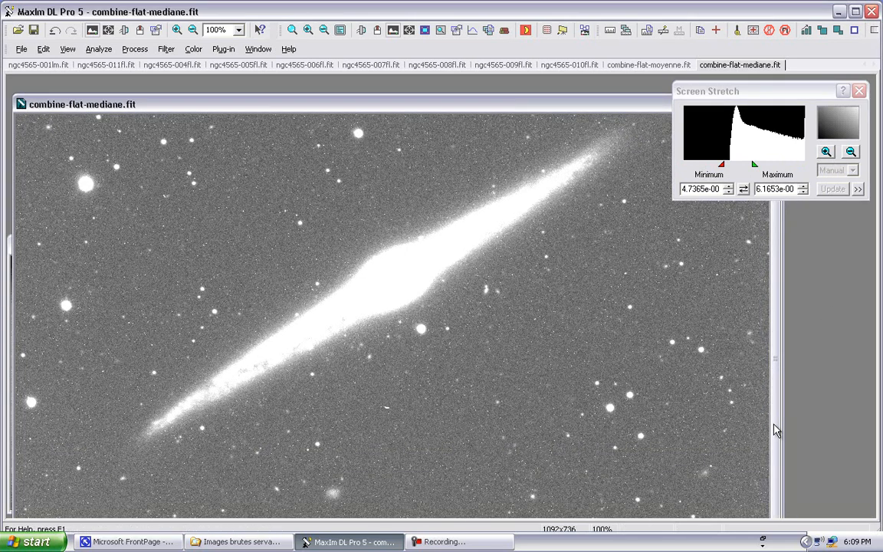
{"action": "left_click_drag", "start_coordinate": [776, 430], "coordinate": [782, 316]}
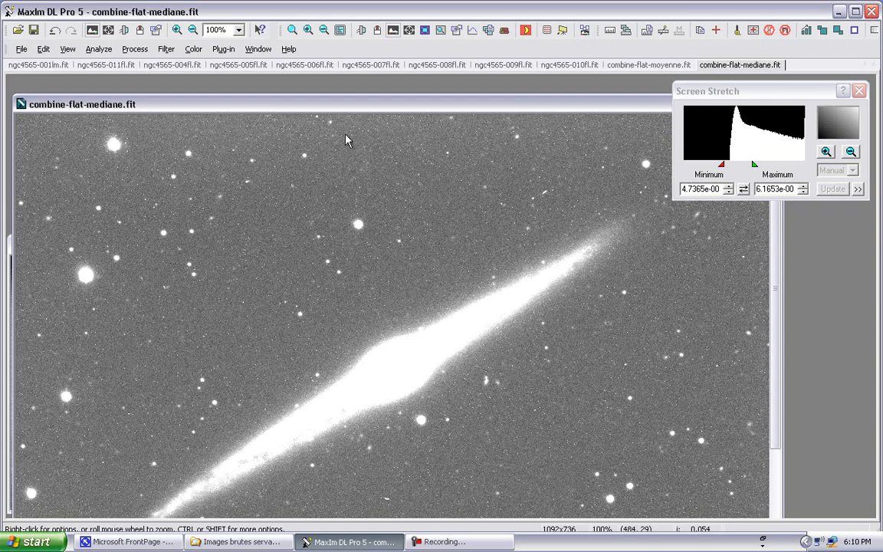
{"action": "left_click", "coordinate": [193, 31]}
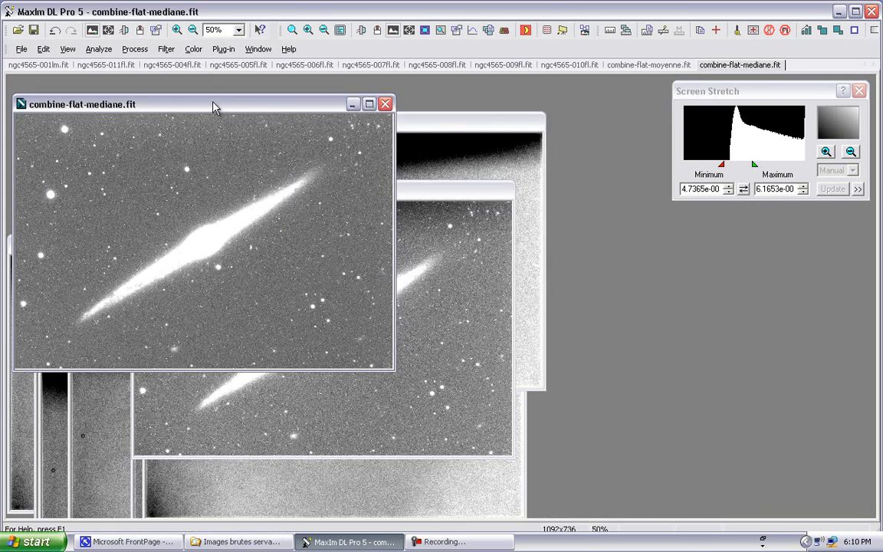
{"action": "left_click_drag", "start_coordinate": [215, 108], "coordinate": [598, 209]}
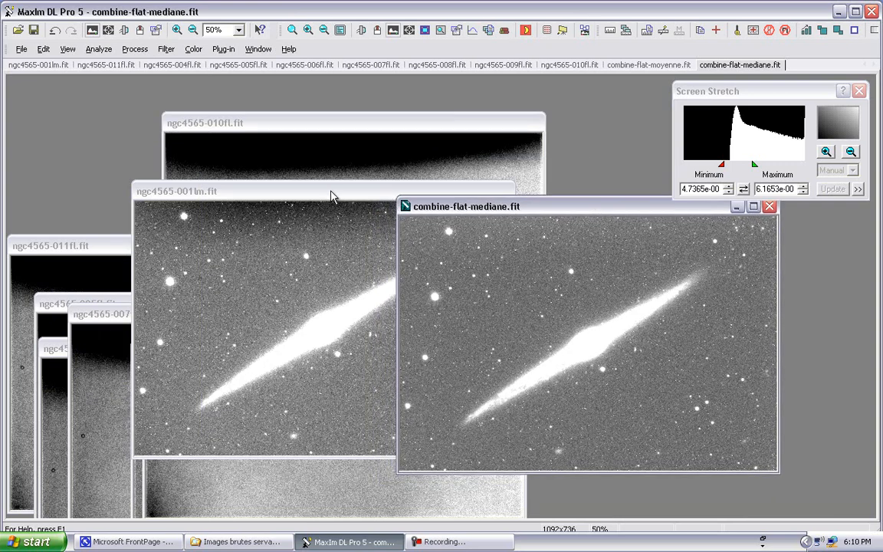
{"action": "left_click_drag", "start_coordinate": [322, 198], "coordinate": [236, 203]}
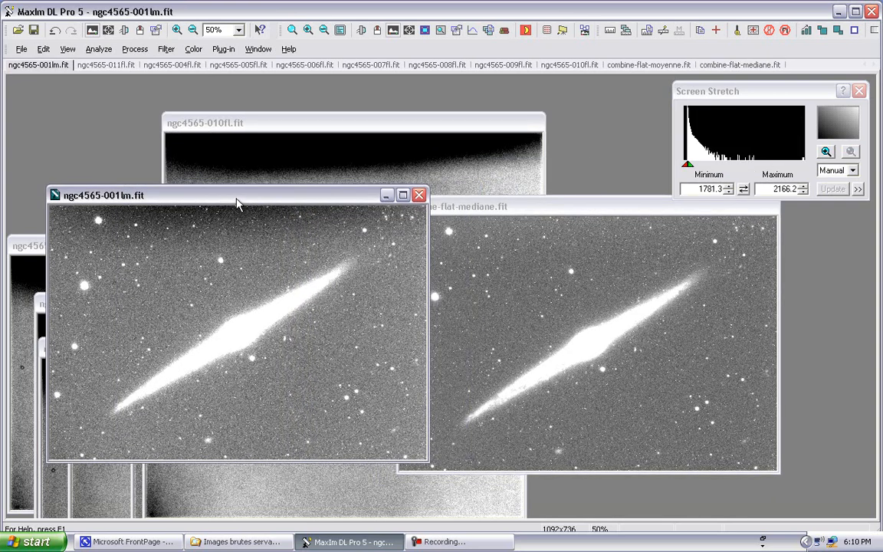
{"action": "left_click", "coordinate": [494, 208]}
{"action": "left_click_drag", "start_coordinate": [482, 205], "coordinate": [508, 199]}
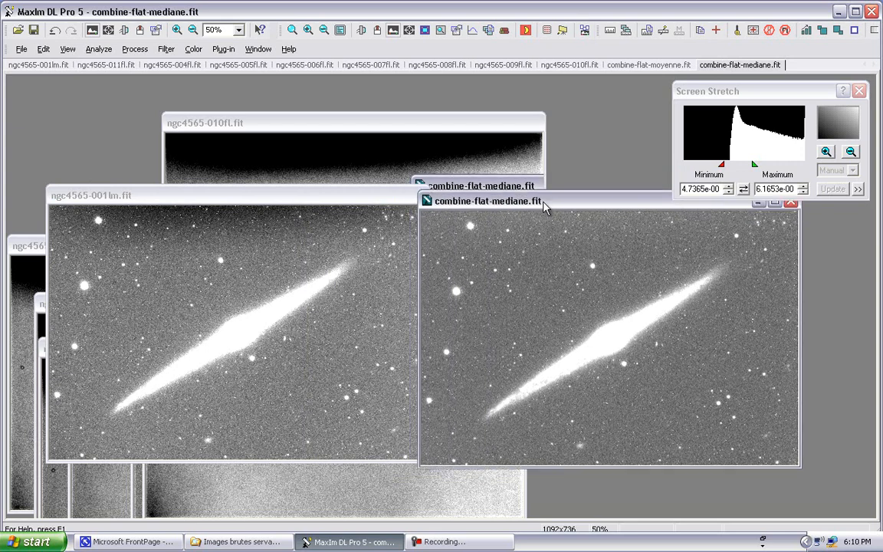
- Undo and redo the flat division twice to compare the master flat's defects with the corrected image
{"action": "left_click", "coordinate": [56, 32]}
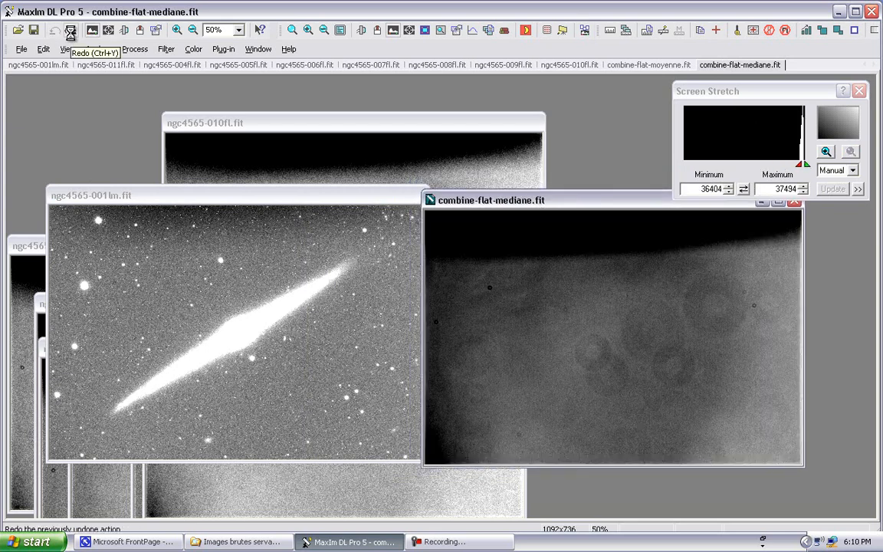
{"action": "left_click", "coordinate": [70, 32]}
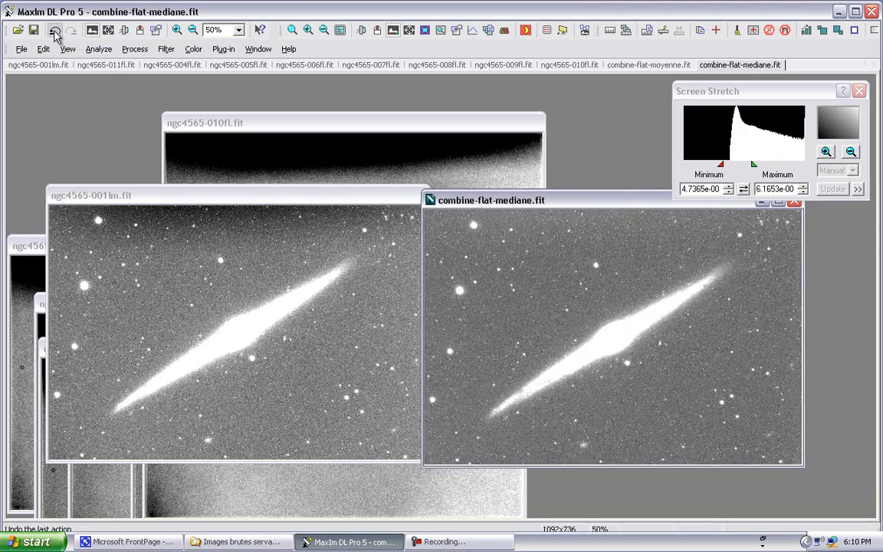
{"action": "left_click", "coordinate": [56, 32]}
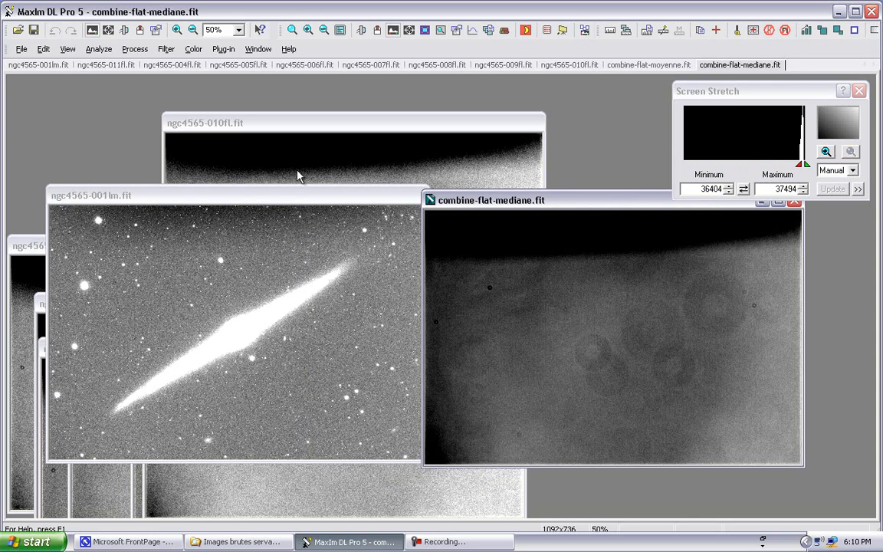
{"action": "left_click", "coordinate": [70, 32]}
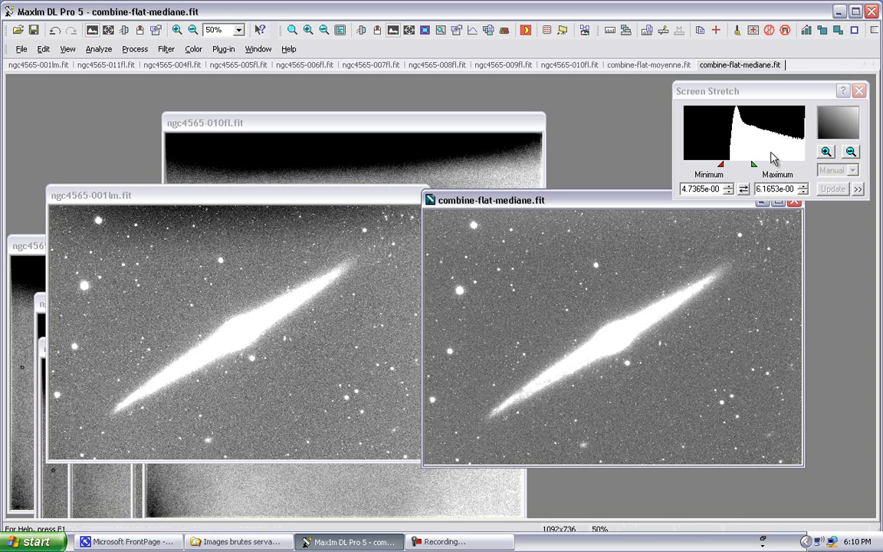
- Set the corrected image's screen stretch to a minimum of 5.1547e-00 and a maximum of 8.7092e-00, and reposition its window over the luminance image
{"action": "left_click_drag", "start_coordinate": [752, 165], "coordinate": [788, 166]}
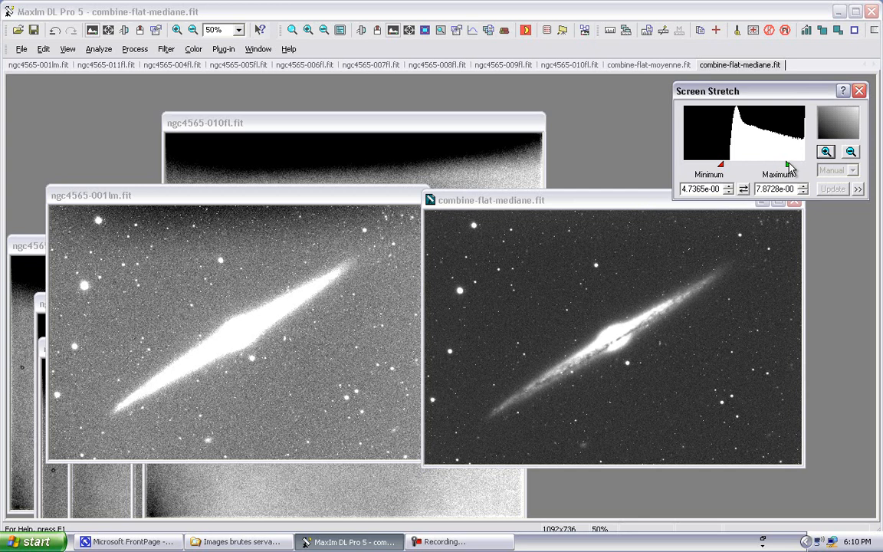
{"action": "left_click_drag", "start_coordinate": [721, 166], "coordinate": [729, 168]}
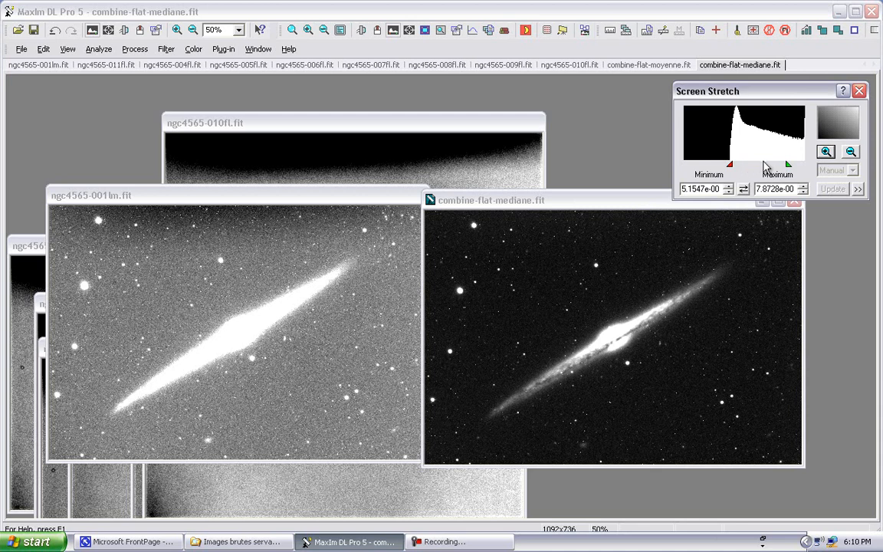
{"action": "left_click_drag", "start_coordinate": [788, 165], "coordinate": [803, 169]}
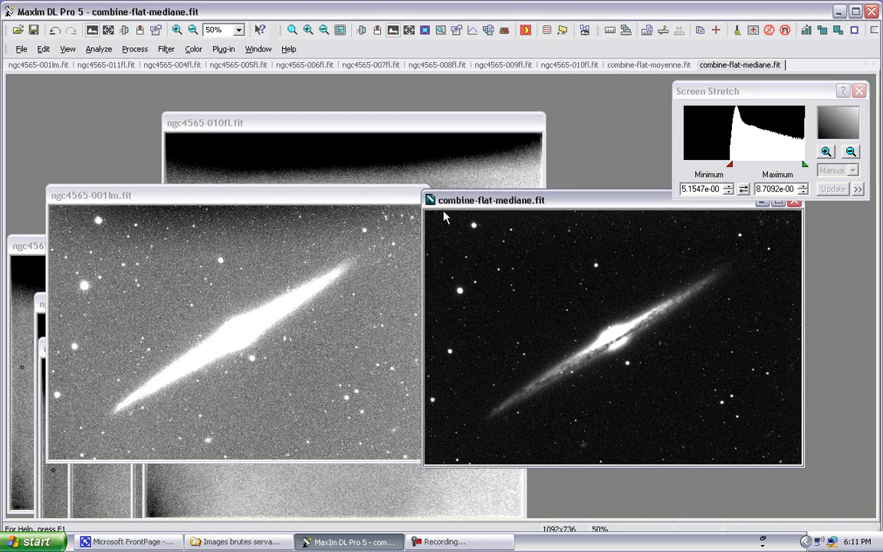
{"action": "left_click_drag", "start_coordinate": [558, 205], "coordinate": [420, 220]}
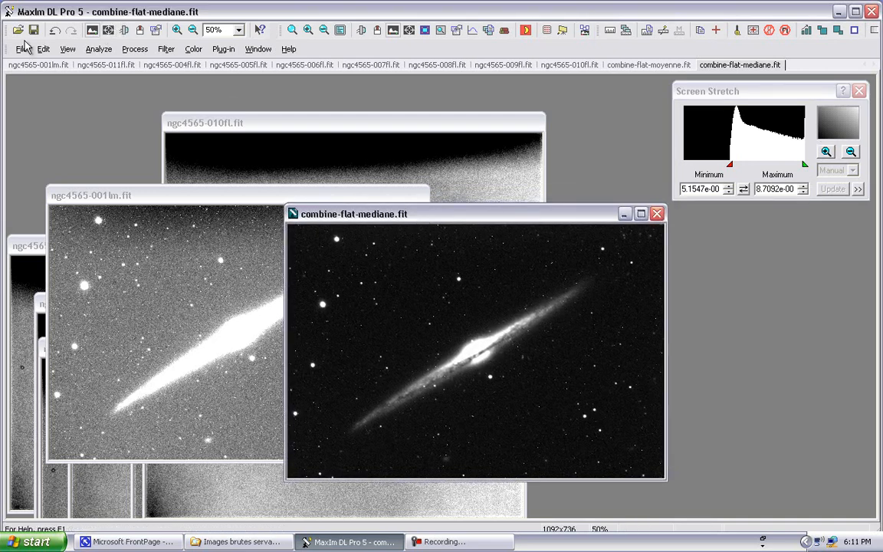
- Toggle the division off and on again, and set the corrected image's stretch minimum to 4.7016e-00 and maximum to 6.3395e-00
{"action": "left_click", "coordinate": [54, 34]}
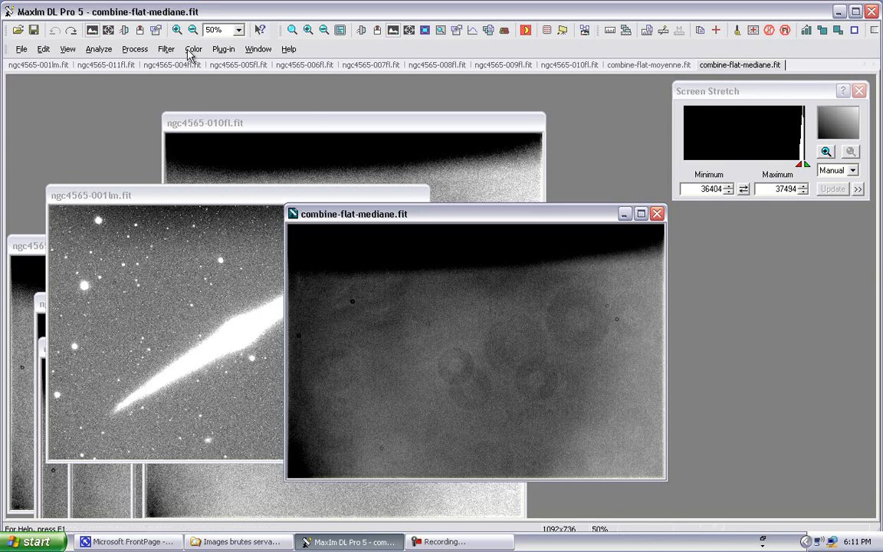
{"action": "left_click", "coordinate": [70, 32]}
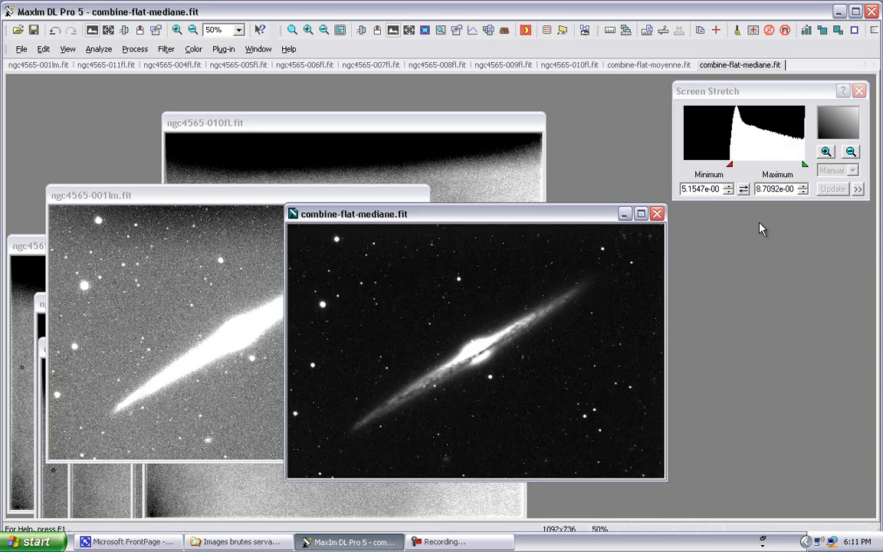
{"action": "left_click", "coordinate": [804, 174]}
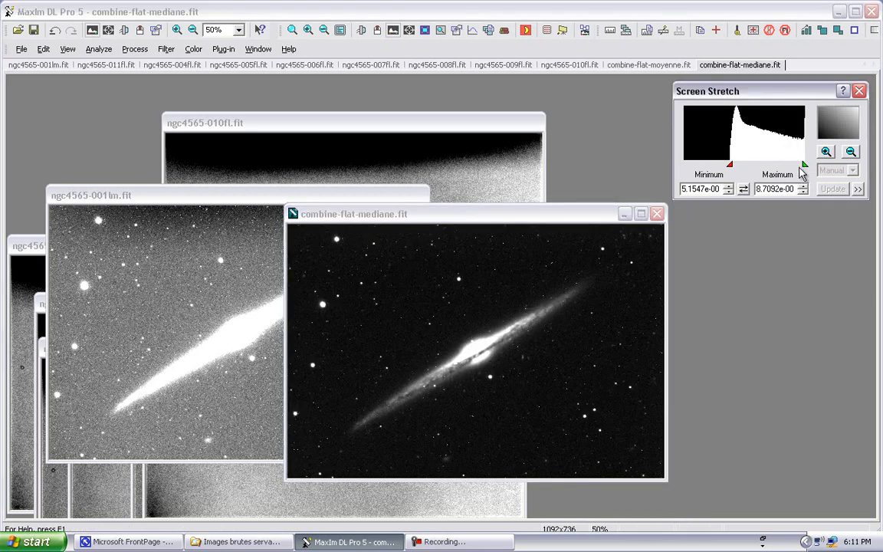
{"action": "left_click_drag", "start_coordinate": [806, 171], "coordinate": [720, 172]}
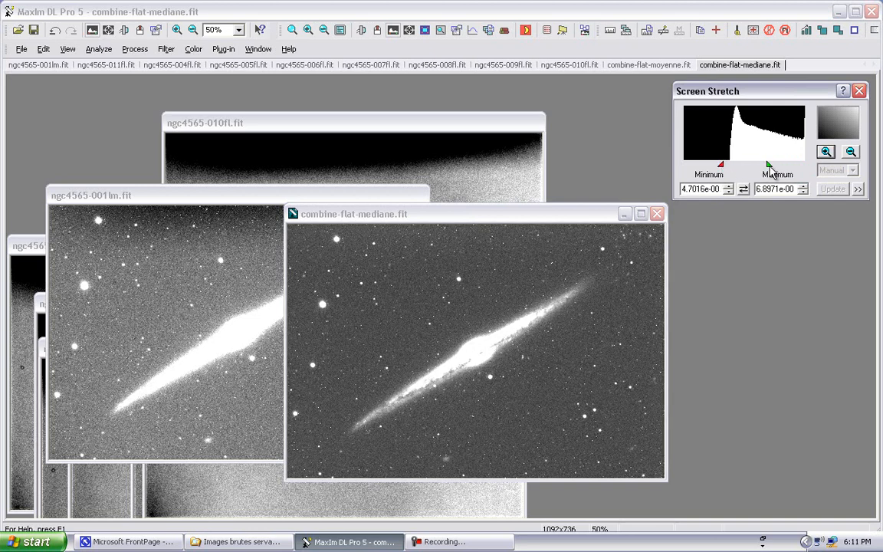
{"action": "left_click_drag", "start_coordinate": [768, 164], "coordinate": [758, 167]}
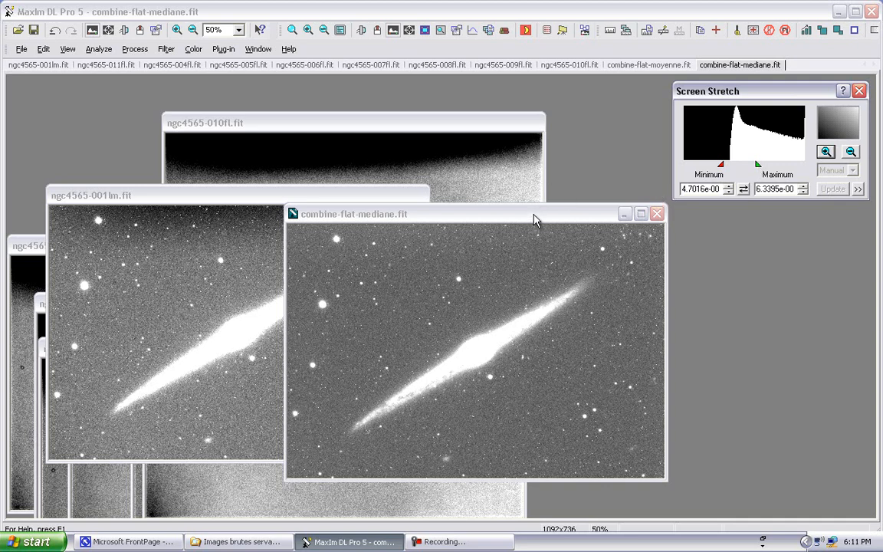
- Undo the division to restore combine-flat-mediane.fit, move its window beside the luminance image and minimize it
{"action": "left_click", "coordinate": [55, 33]}
{"action": "left_click", "coordinate": [54, 31]}
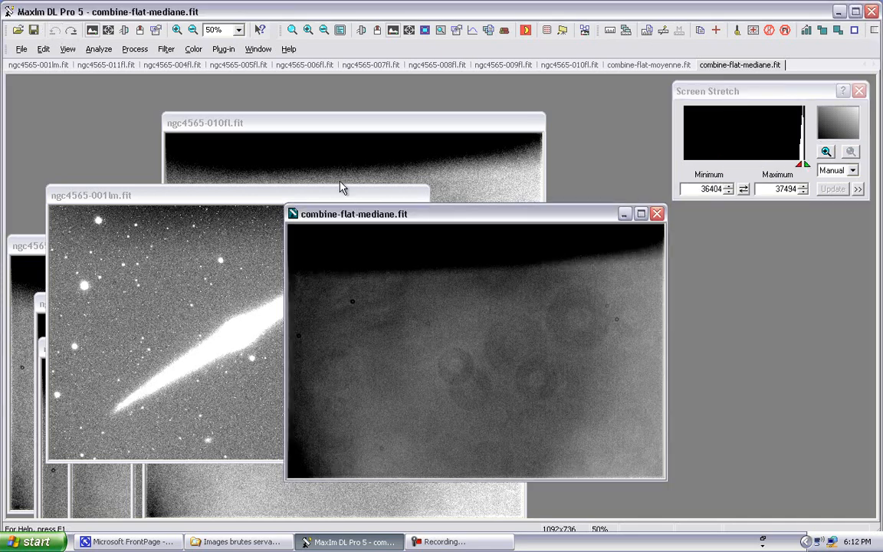
{"action": "left_click_drag", "start_coordinate": [441, 228], "coordinate": [590, 246]}
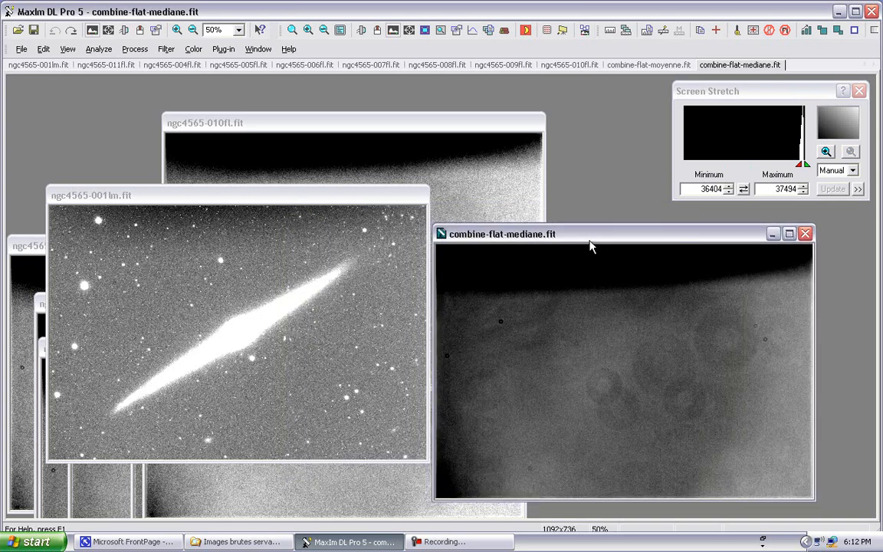
{"action": "left_click", "coordinate": [774, 236]}
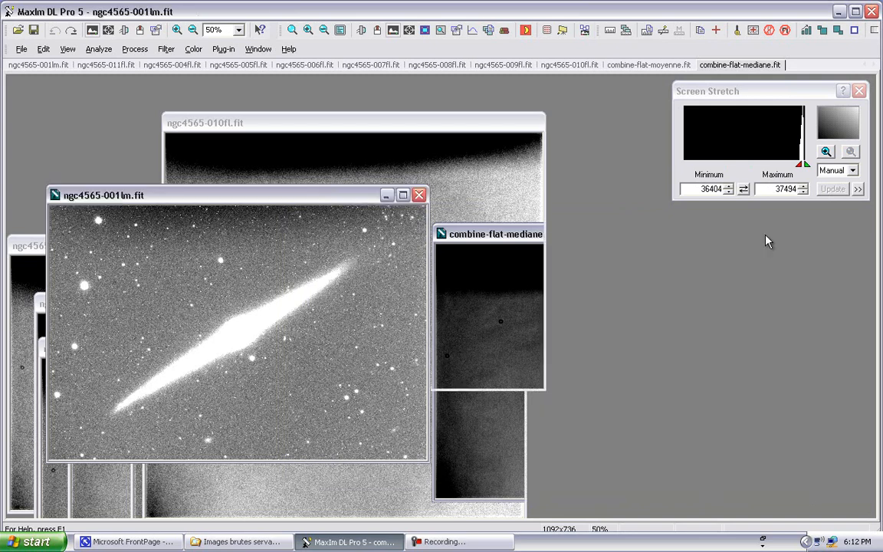
- Open the Stack command, expand Group2 to list its flat frames and show the combine settings
{"action": "left_click", "coordinate": [130, 50]}
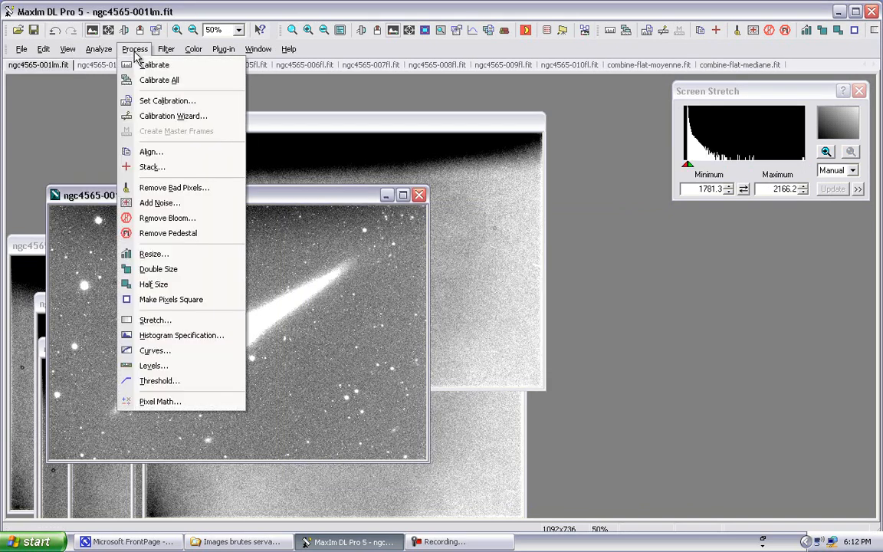
{"action": "left_click", "coordinate": [161, 168]}
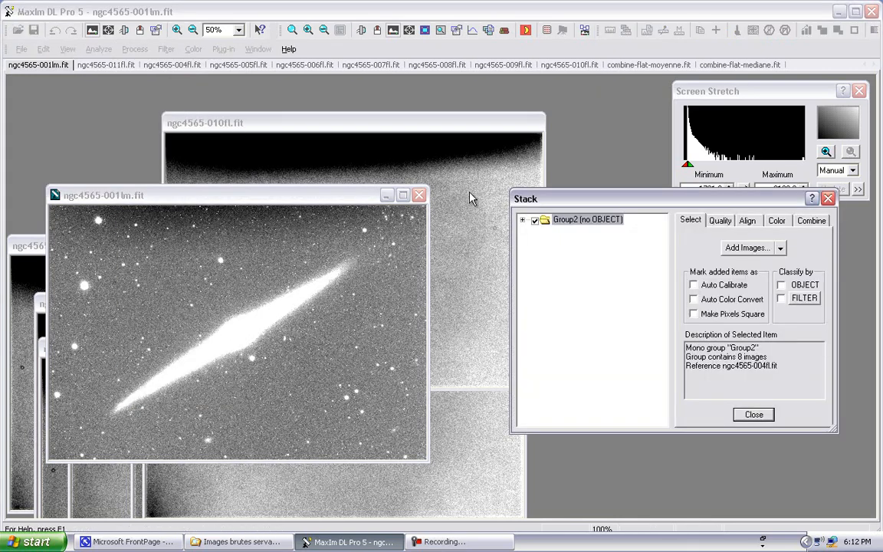
{"action": "left_click", "coordinate": [523, 220]}
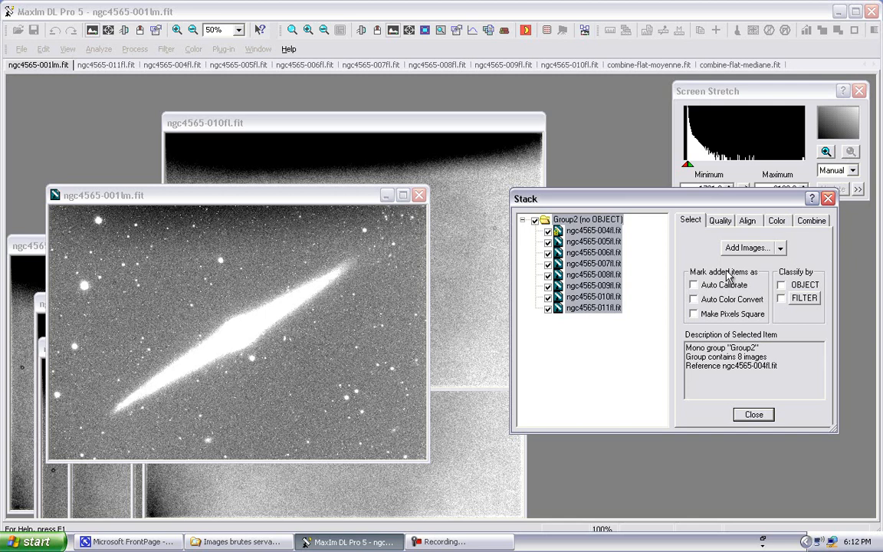
{"action": "left_click", "coordinate": [808, 222]}
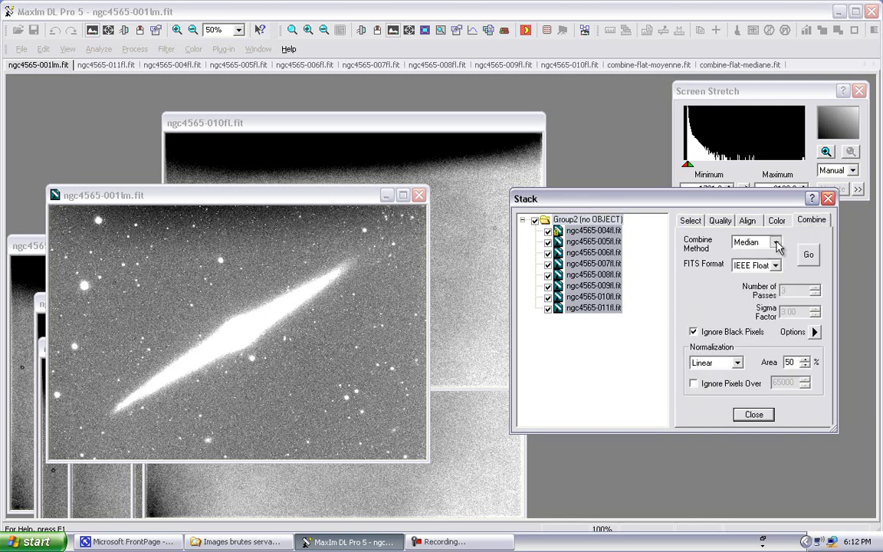
- Review the available combine methods and normalization choices, keeping Median and Linear
{"action": "left_click", "coordinate": [776, 243]}
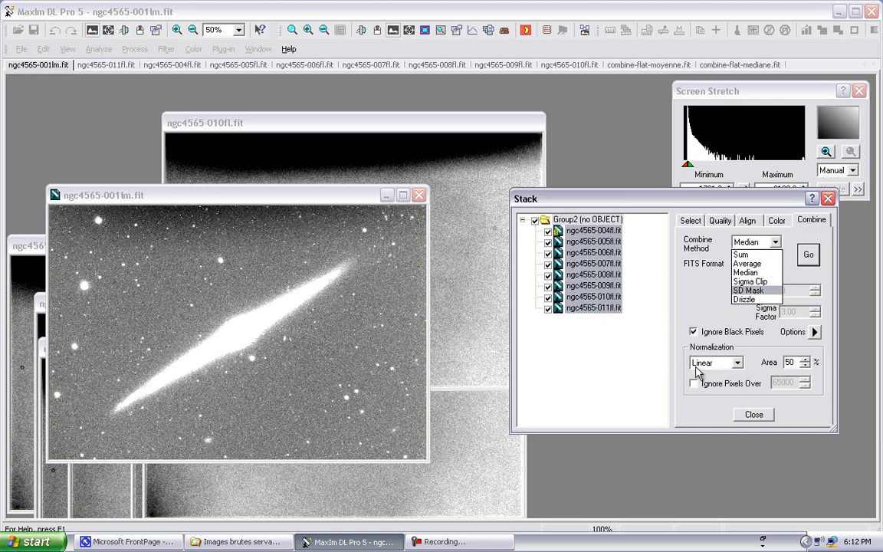
{"action": "left_click", "coordinate": [739, 366]}
{"action": "left_click", "coordinate": [738, 365]}
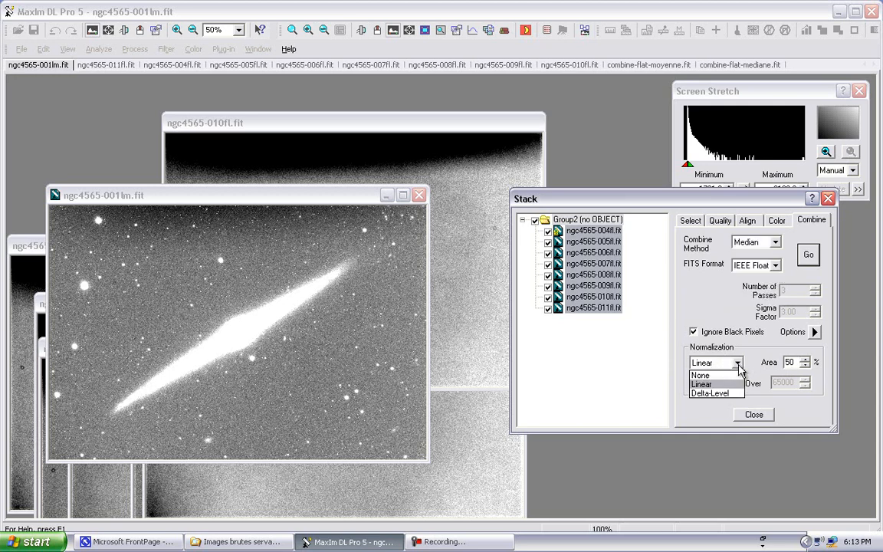
{"action": "left_click", "coordinate": [727, 386]}
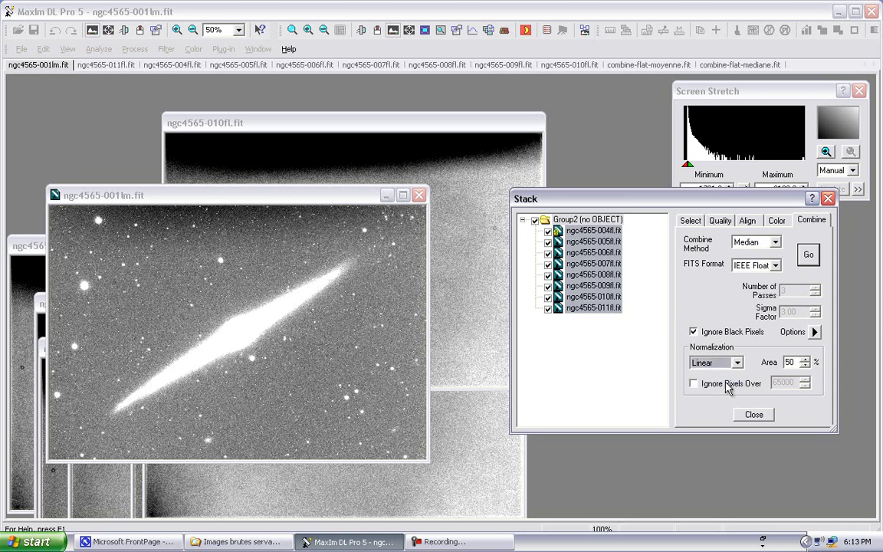
- Combine the Group2 flat frames using Sigma Clip with a sigma factor of 3.00 and Linear normalization, and close the Stack dialog
{"action": "left_click", "coordinate": [773, 242]}
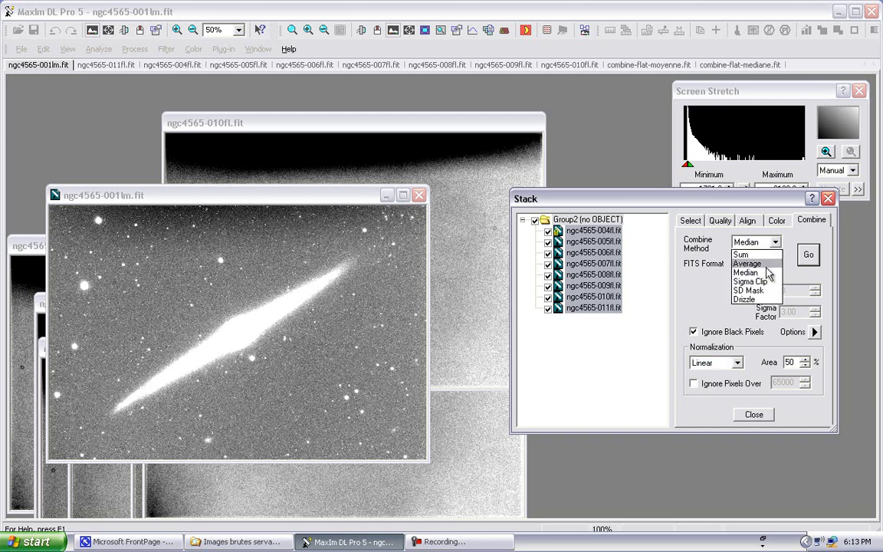
{"action": "left_click", "coordinate": [749, 281]}
{"action": "left_click", "coordinate": [806, 255]}
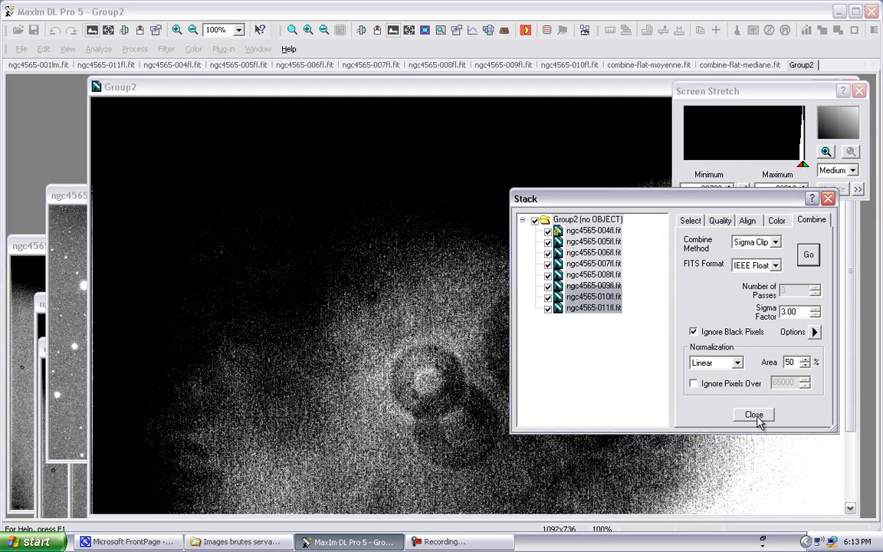
{"action": "left_click", "coordinate": [759, 421]}
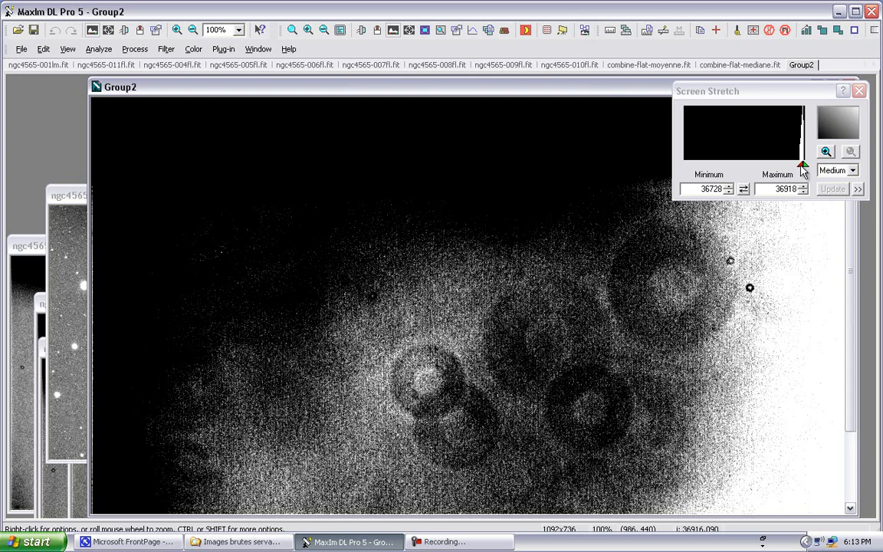
{"action": "left_click_drag", "start_coordinate": [801, 164], "coordinate": [796, 166]}
{"action": "left_click", "coordinate": [853, 172]}
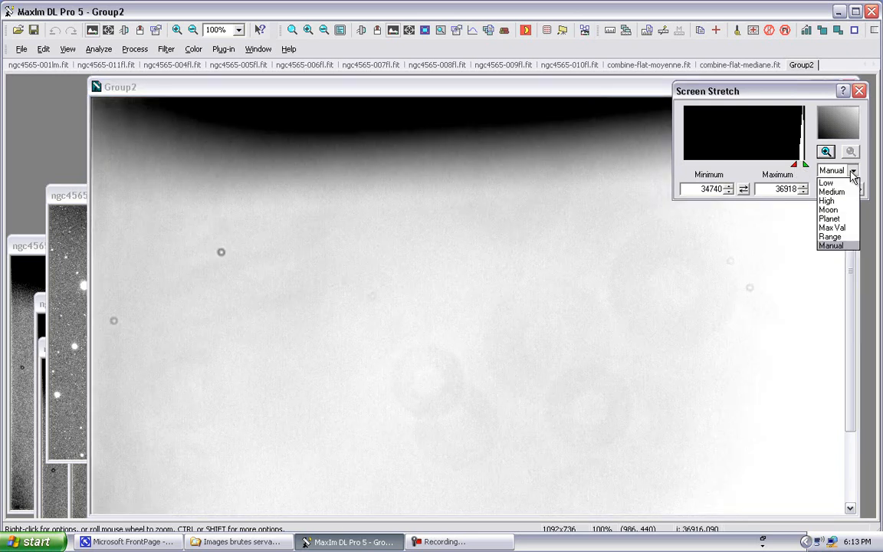
{"action": "left_click", "coordinate": [830, 188]}
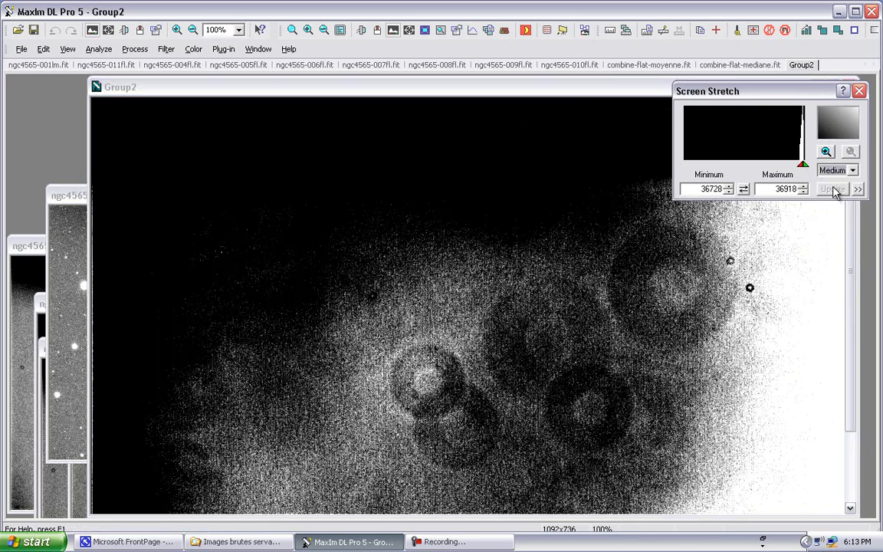
- Show the sigma-clip flat at 50% and set its stretch minimum to 36445 and maximum to 37297
{"action": "left_click", "coordinate": [192, 30]}
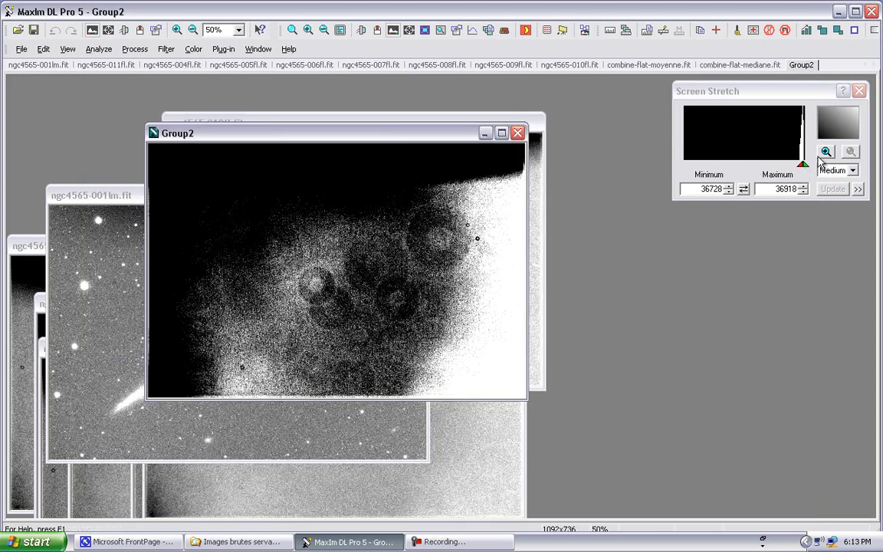
{"action": "left_click", "coordinate": [827, 151]}
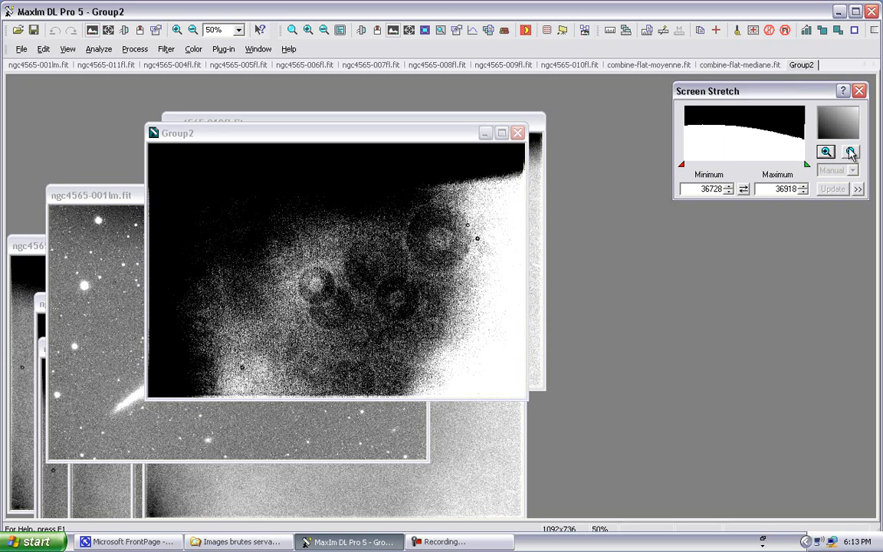
{"action": "left_click", "coordinate": [849, 151]}
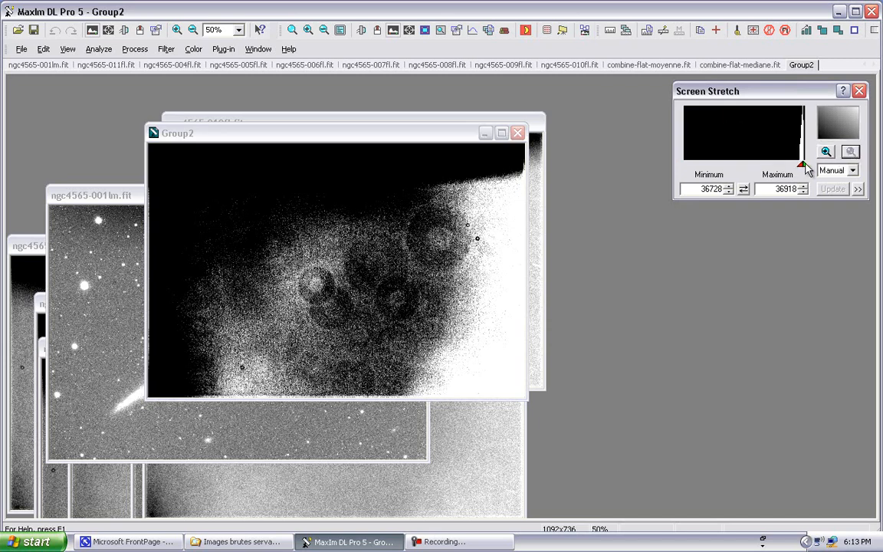
{"action": "left_click_drag", "start_coordinate": [807, 168], "coordinate": [811, 168]}
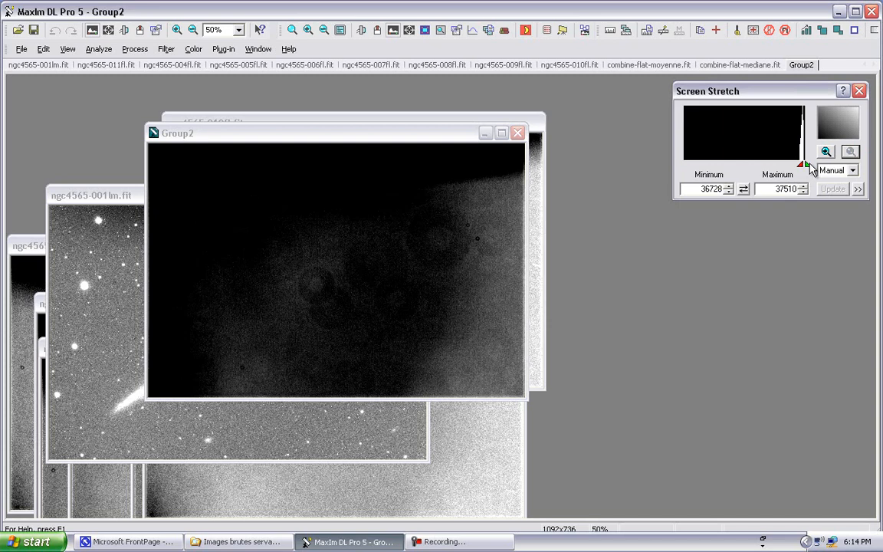
{"action": "mouse_move", "coordinate": [811, 168]}
{"action": "left_mouse_down"}
{"action": "mouse_move", "coordinate": [803, 172]}
{"action": "mouse_move", "coordinate": [810, 168]}
{"action": "left_mouse_up"}
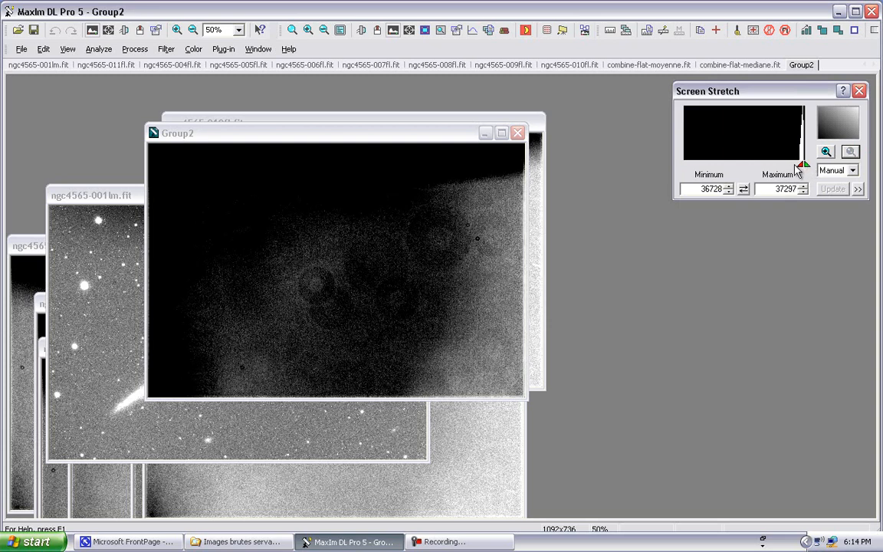
{"action": "left_click_drag", "start_coordinate": [801, 170], "coordinate": [800, 170]}
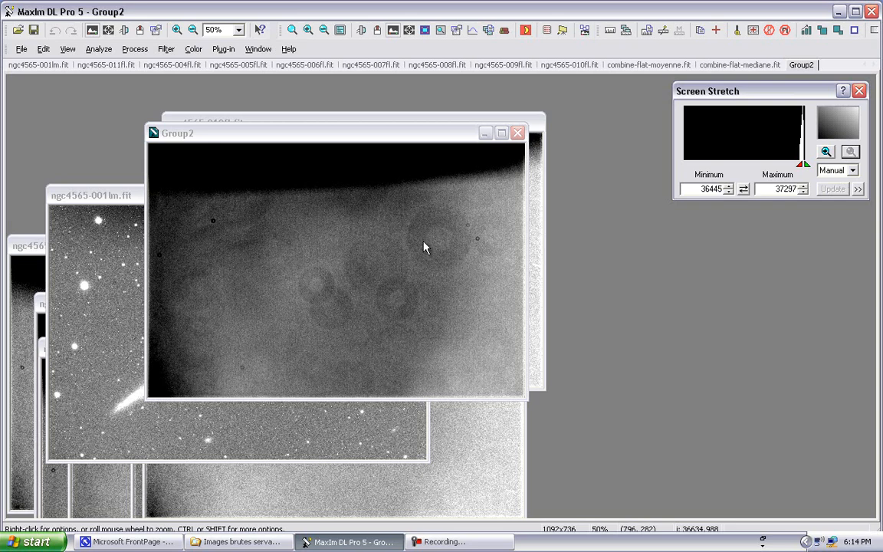
{"action": "left_click_drag", "start_coordinate": [362, 135], "coordinate": [391, 154]}
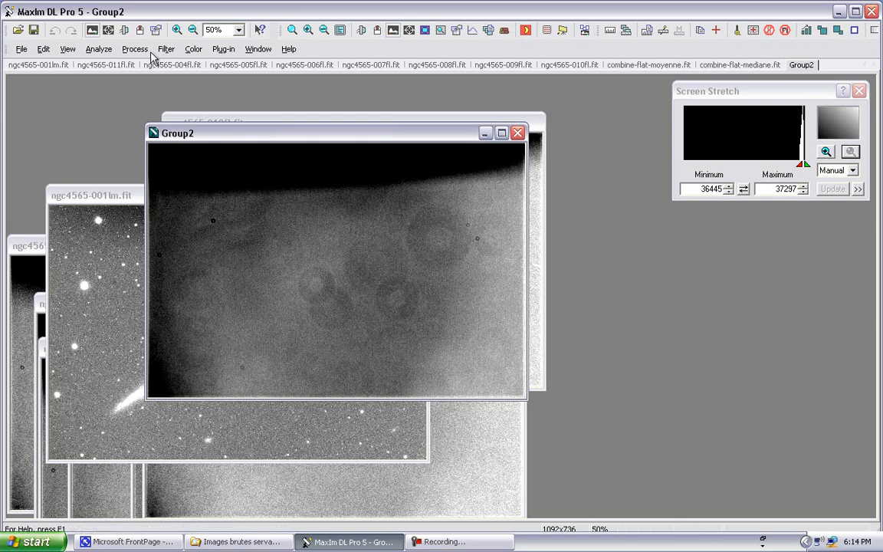
- Examine the sigma-clip flat's area statistics, highlight its average value, and close the Information window
{"action": "left_click", "coordinate": [108, 31]}
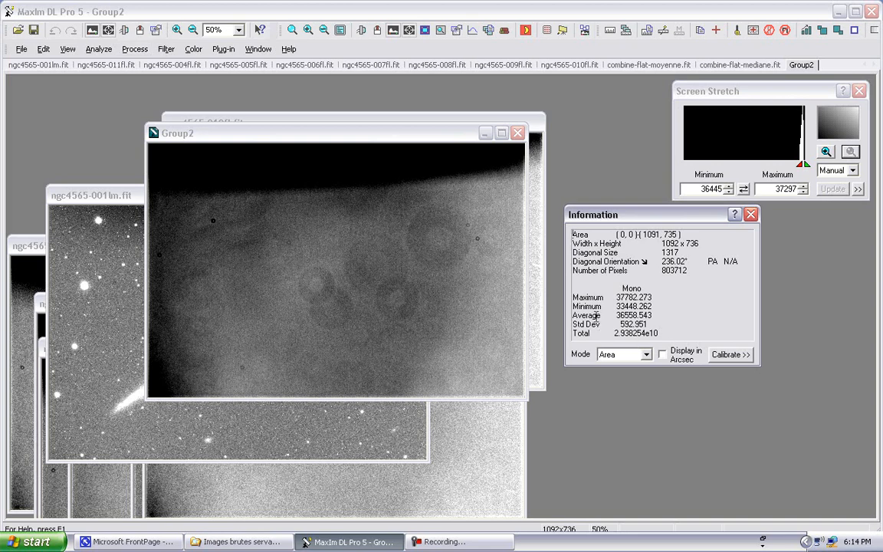
{"action": "left_click_drag", "start_coordinate": [596, 315], "coordinate": [665, 310]}
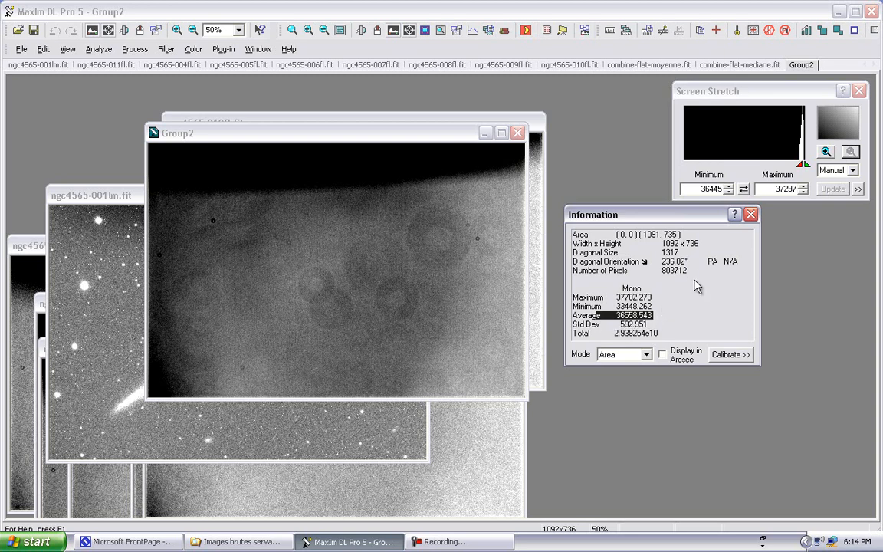
{"action": "left_click", "coordinate": [751, 215]}
- Place the sigma-clip flat beside the luminance image and save it as combine-flat-sigma clip.fit in IEEE Float format
{"action": "left_click_drag", "start_coordinate": [434, 138], "coordinate": [692, 215]}
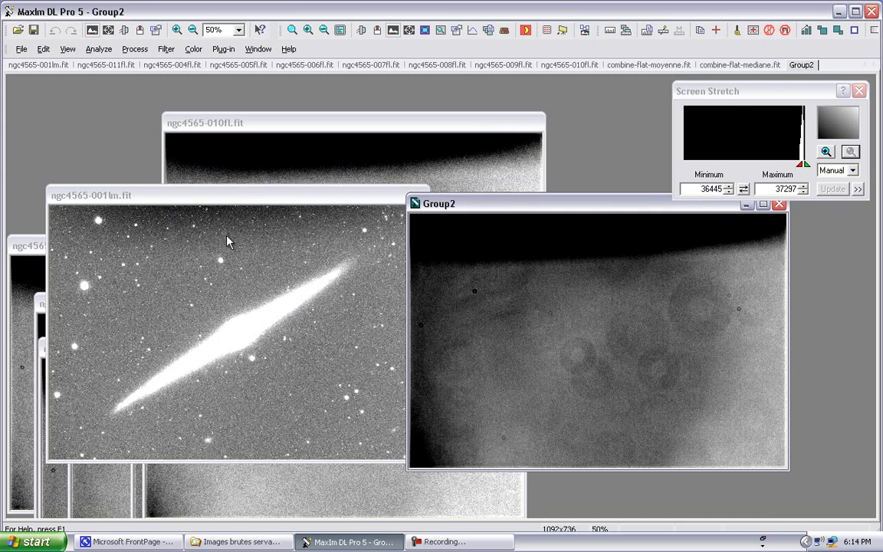
{"action": "left_click_drag", "start_coordinate": [517, 209], "coordinate": [482, 203]}
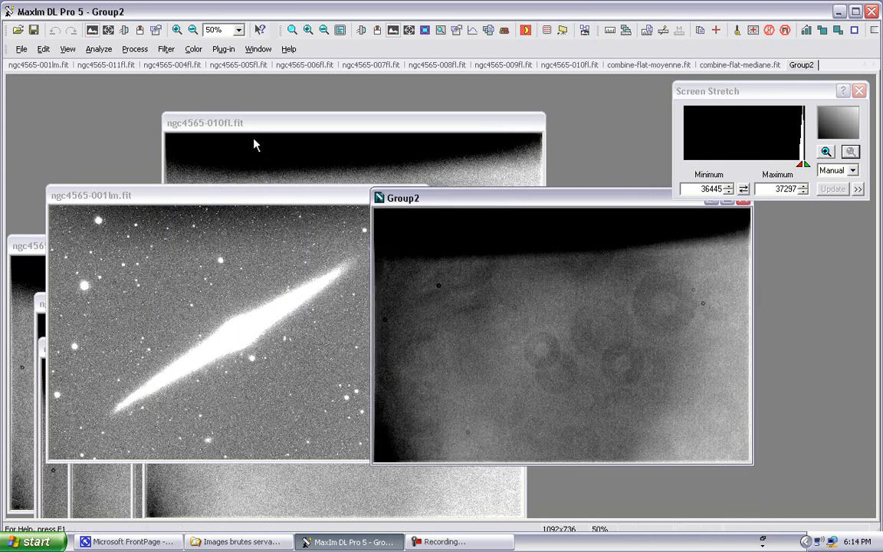
{"action": "left_click", "coordinate": [21, 49]}
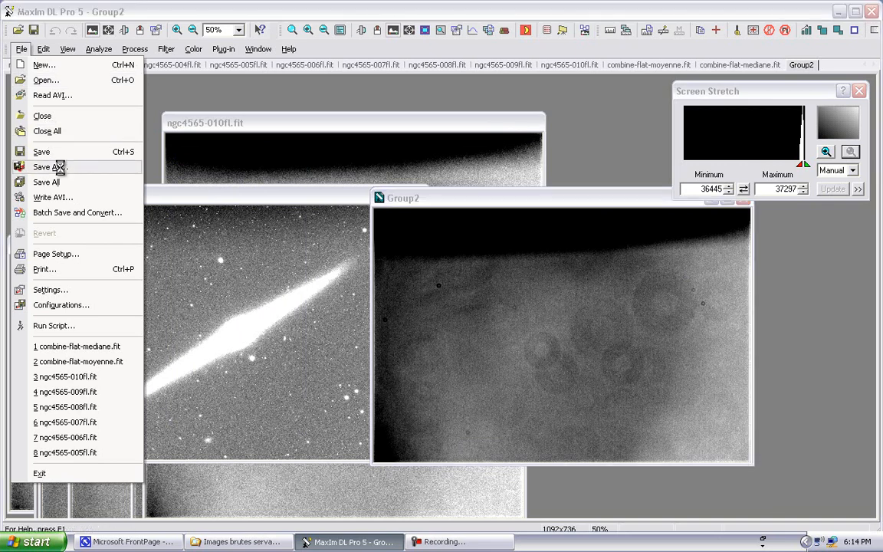
{"action": "left_click", "coordinate": [111, 169]}
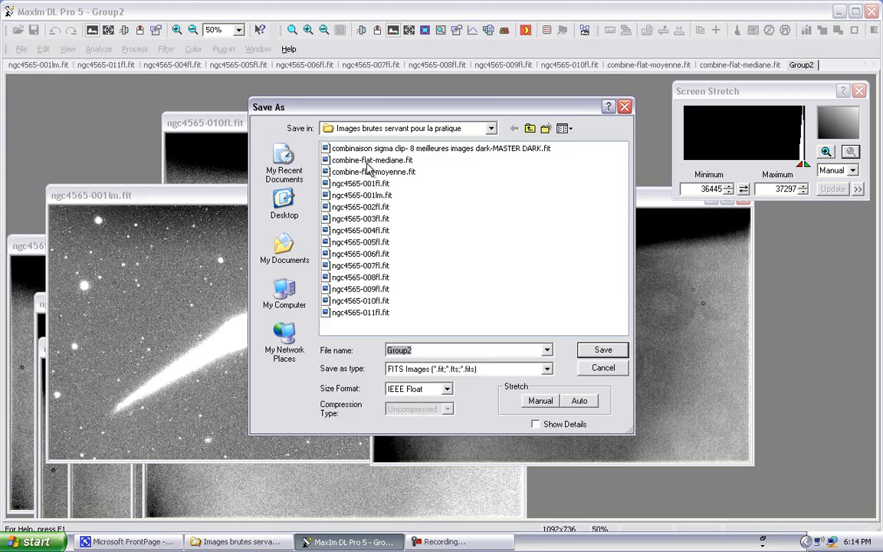
{"action": "left_click", "coordinate": [378, 173]}
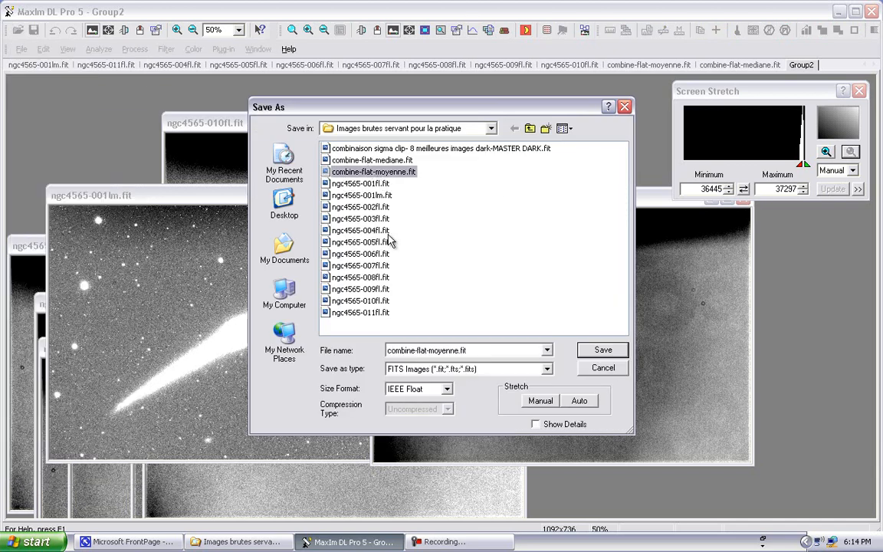
{"action": "double_click", "coordinate": [433, 349]}
{"action": "left_click", "coordinate": [431, 349]}
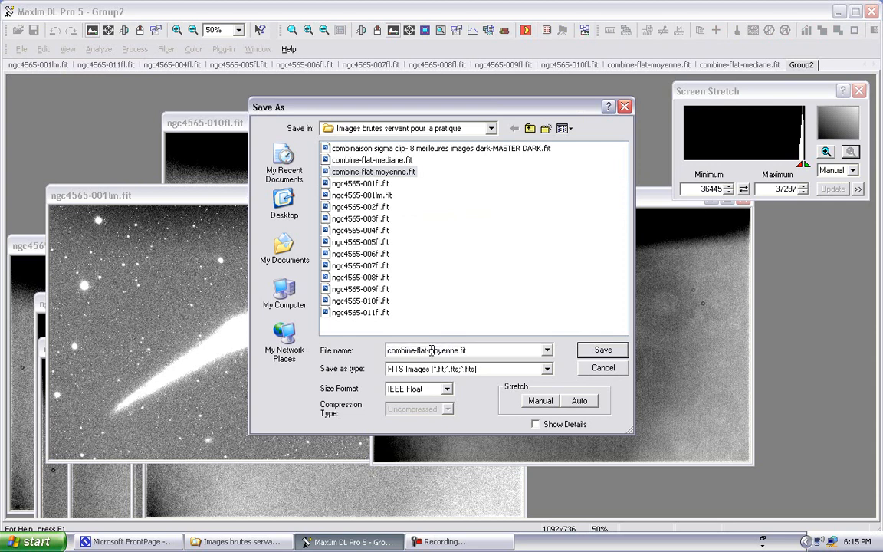
{"action": "left_click_drag", "start_coordinate": [429, 349], "coordinate": [456, 352]}
{"action": "type", "text": "s"}
{"action": "key", "text": "Return"}
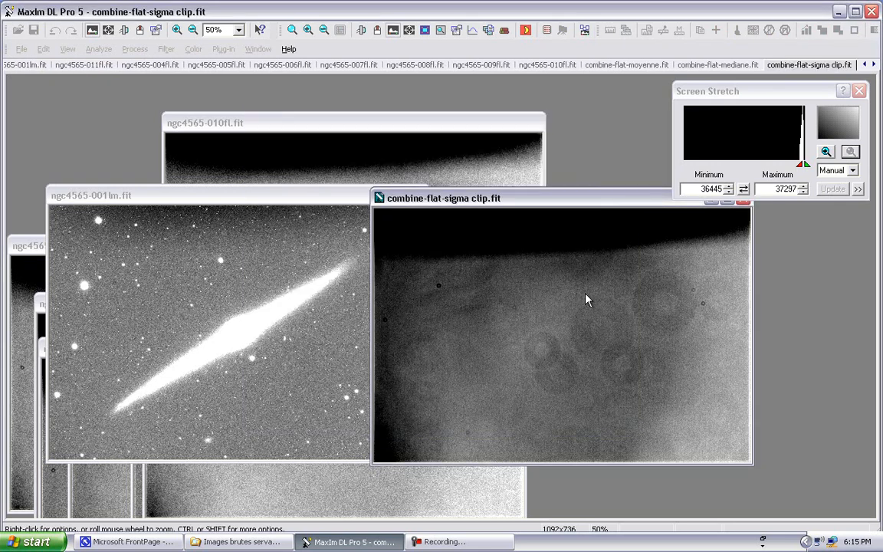
- Divide ngc4565-001lm.fit by combine-flat-sigma clip.fit with Pixel Math, keeping both scale factors at 100%
{"action": "left_click", "coordinate": [291, 197]}
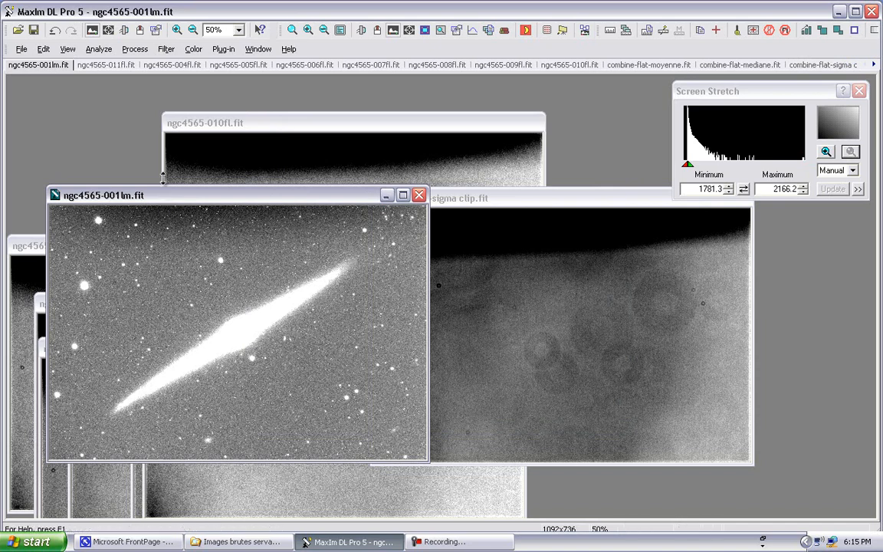
{"action": "left_click", "coordinate": [135, 49]}
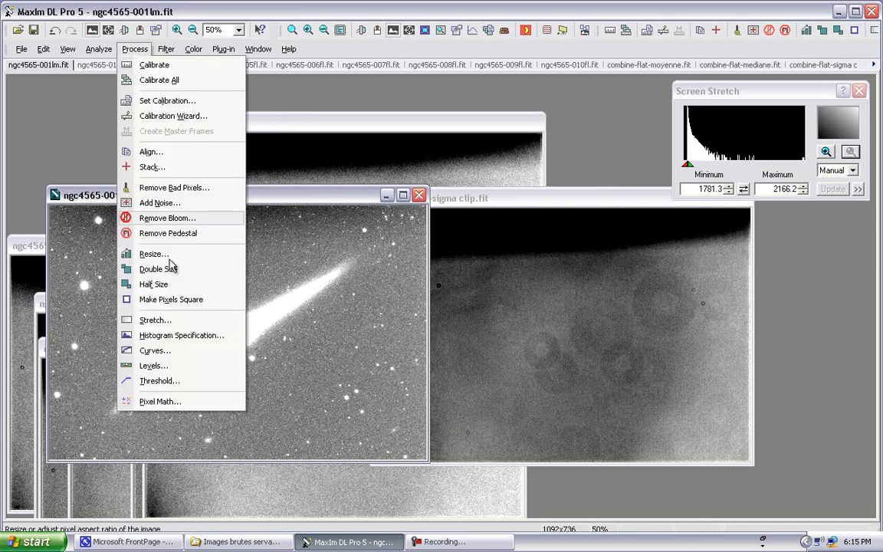
{"action": "left_click", "coordinate": [169, 400]}
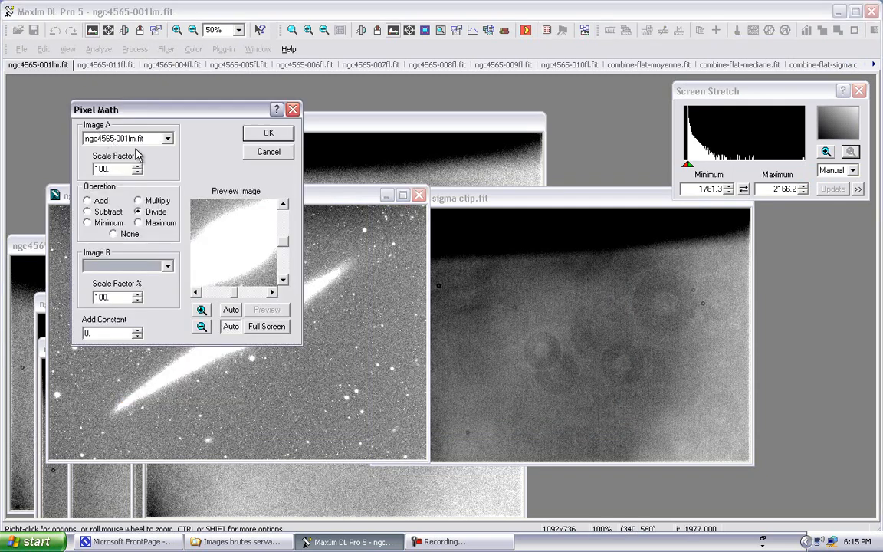
{"action": "left_click", "coordinate": [167, 266]}
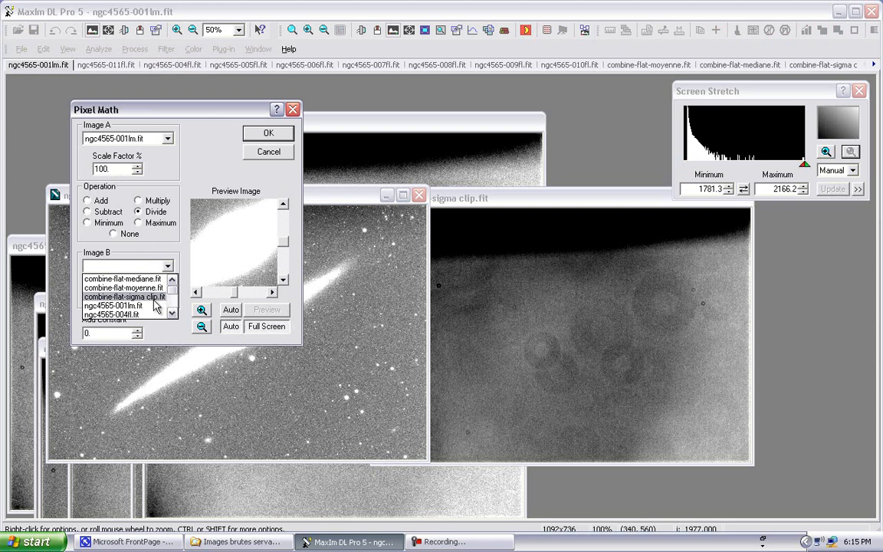
{"action": "left_click", "coordinate": [153, 298]}
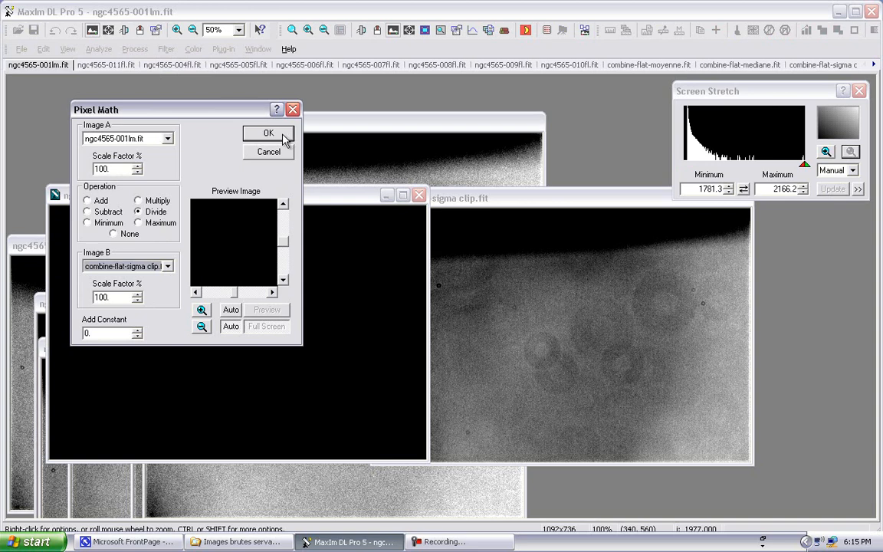
{"action": "left_click", "coordinate": [283, 138]}
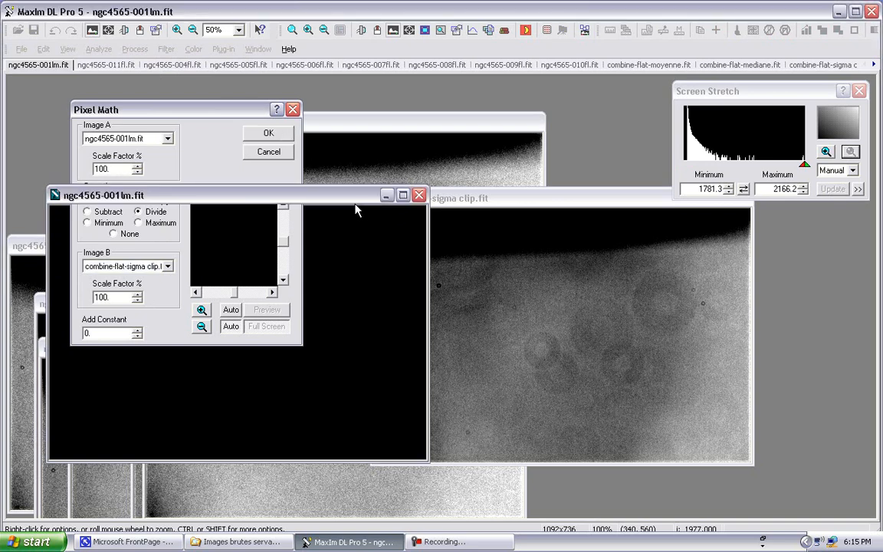
- Reposition the corrected luminance image, set its stretch minimum to 4.5171e-00 and maximum to 9.0549e-00, and show it at 100%
{"action": "left_click_drag", "start_coordinate": [342, 203], "coordinate": [355, 199]}
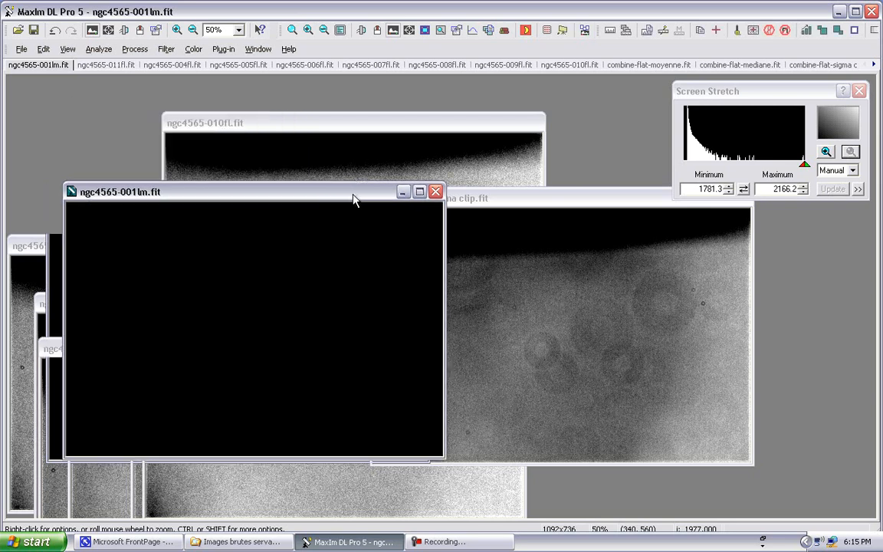
{"action": "left_click_drag", "start_coordinate": [351, 199], "coordinate": [403, 206]}
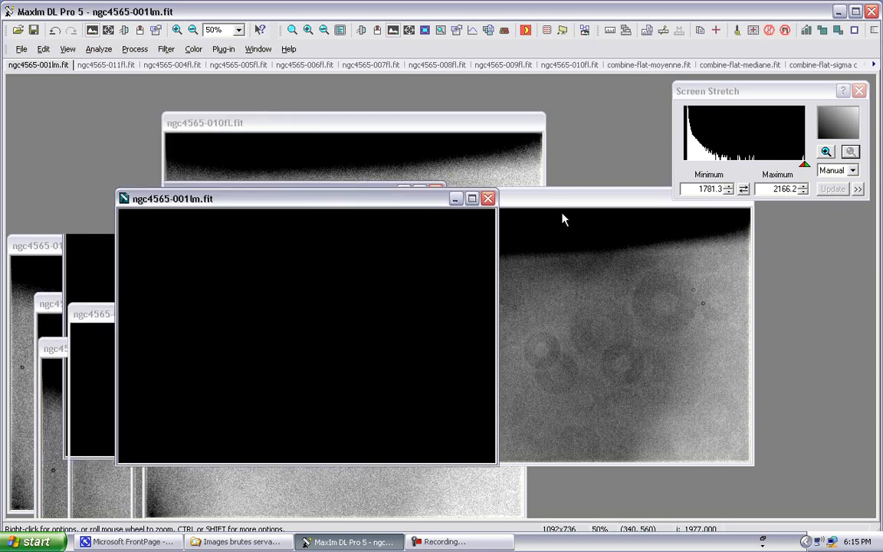
{"action": "left_click", "coordinate": [852, 172]}
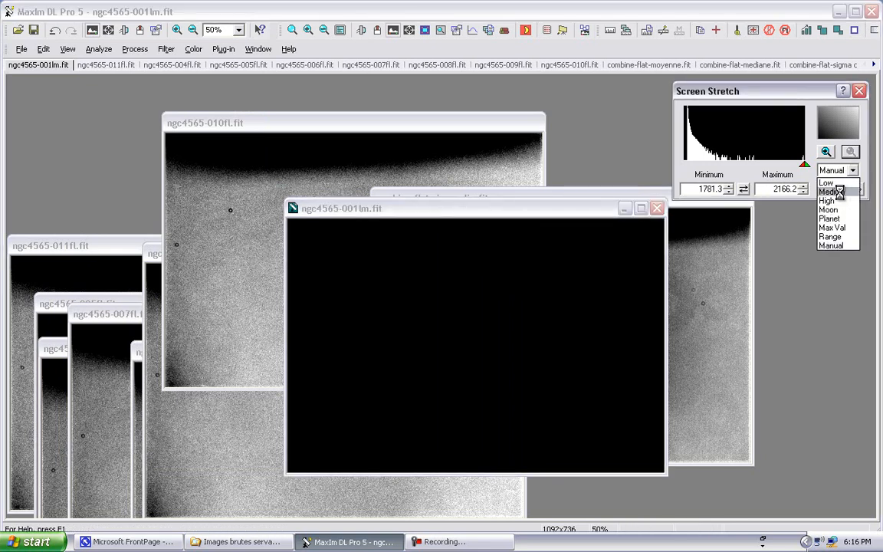
{"action": "left_click", "coordinate": [839, 193]}
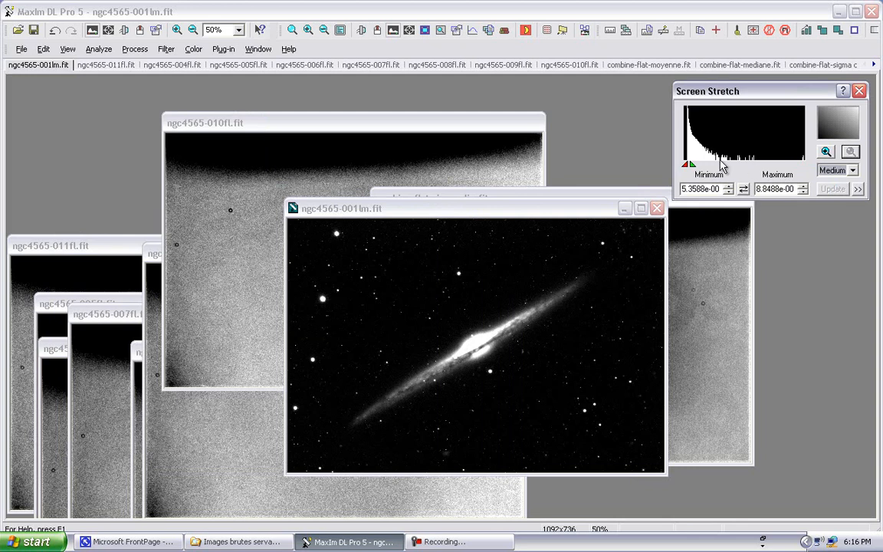
{"action": "left_click_drag", "start_coordinate": [689, 169], "coordinate": [695, 170]}
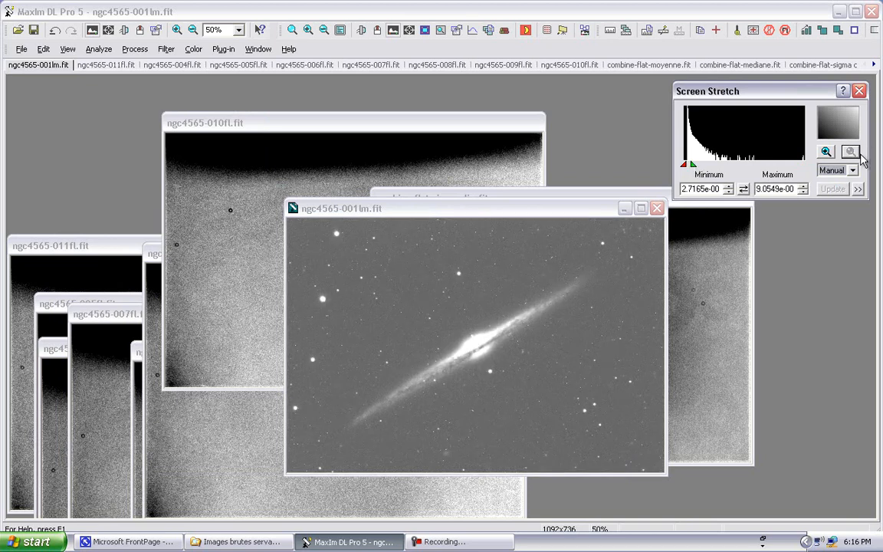
{"action": "left_click", "coordinate": [825, 152]}
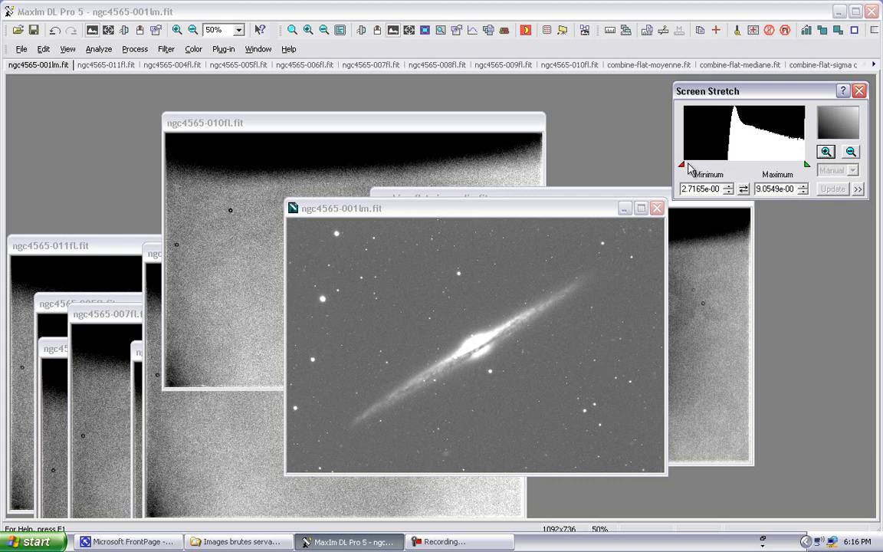
{"action": "left_click_drag", "start_coordinate": [683, 167], "coordinate": [715, 169]}
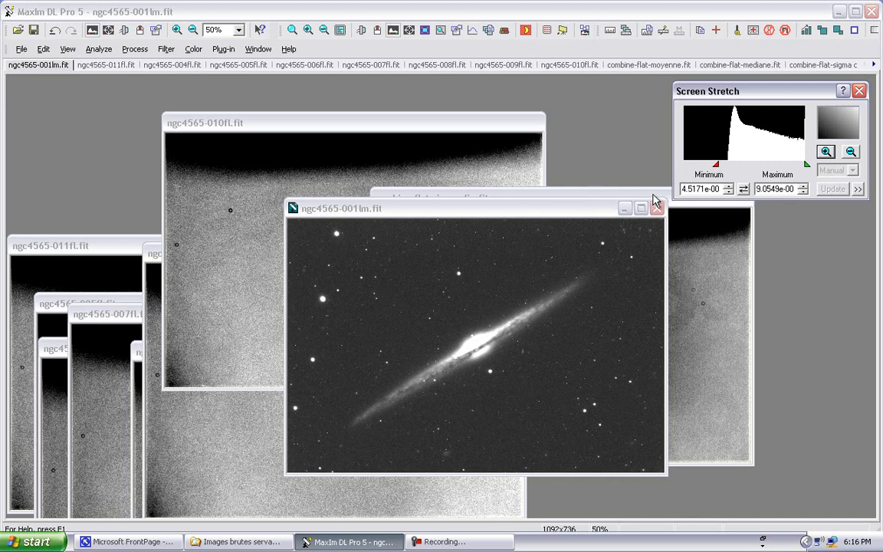
{"action": "left_click", "coordinate": [177, 29]}
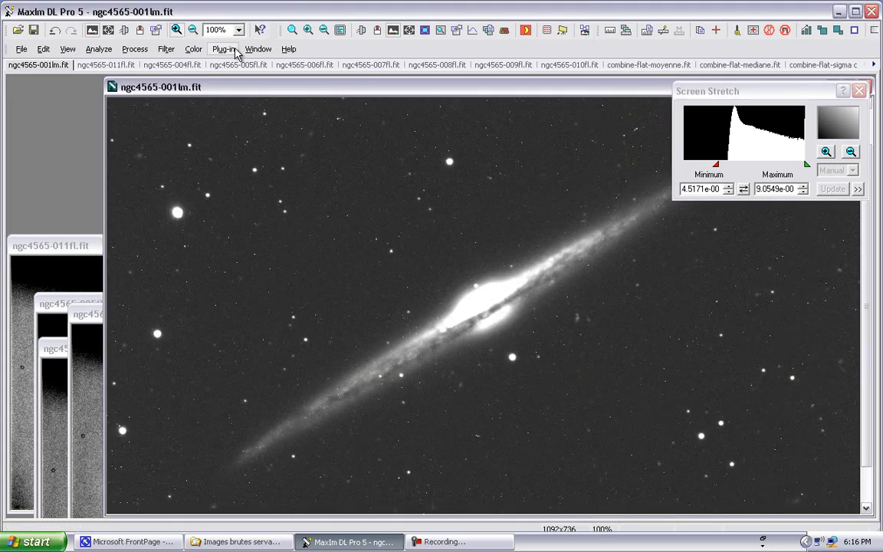
- Set the corrected luminance image's stretch minimum to 4.9493e-00 and maximum to 6.2098e-00 to inspect the background in its upper part
{"action": "left_click", "coordinate": [789, 171]}
{"action": "left_click_drag", "start_coordinate": [805, 165], "coordinate": [723, 169]}
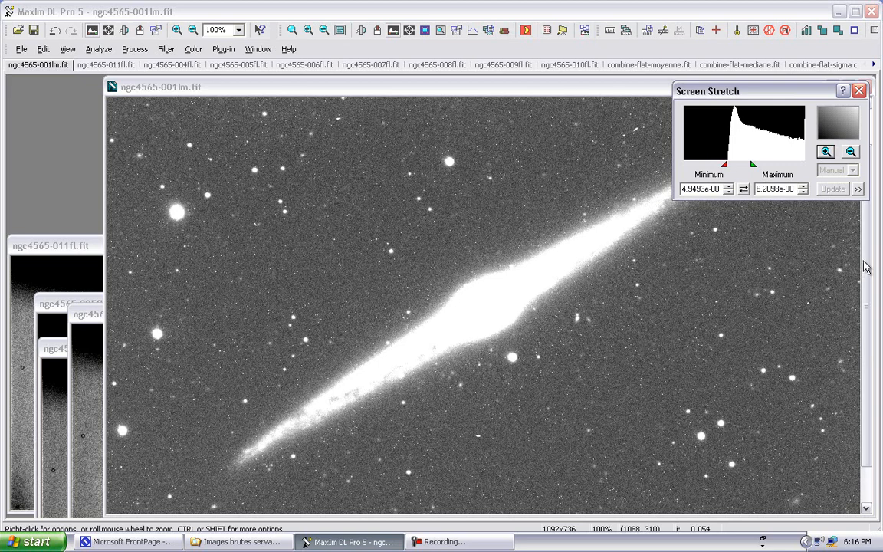
{"action": "left_click_drag", "start_coordinate": [866, 216], "coordinate": [865, 176]}
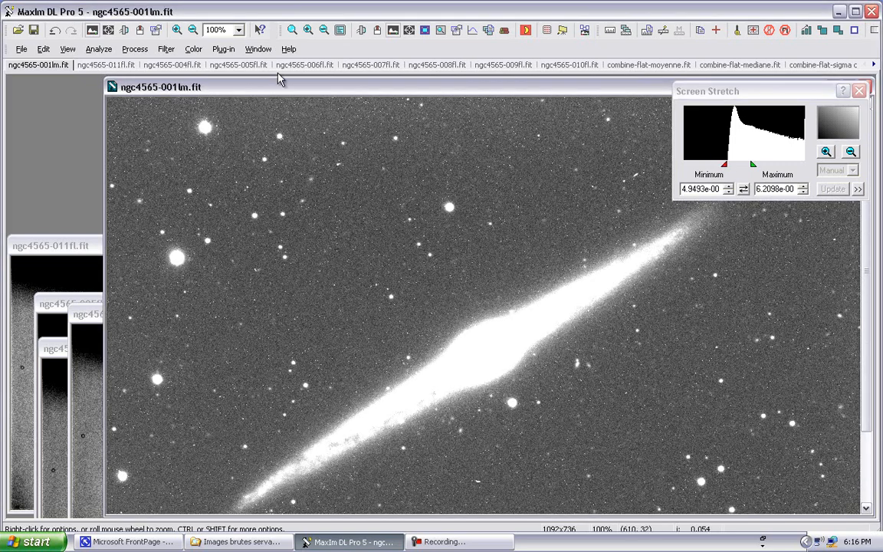
- Undo and redo the sigma-clip flat division to compare the luminance image before and after correction, and examine the corrected background across the frame
{"action": "left_click", "coordinate": [55, 32]}
{"action": "left_click", "coordinate": [55, 32]}
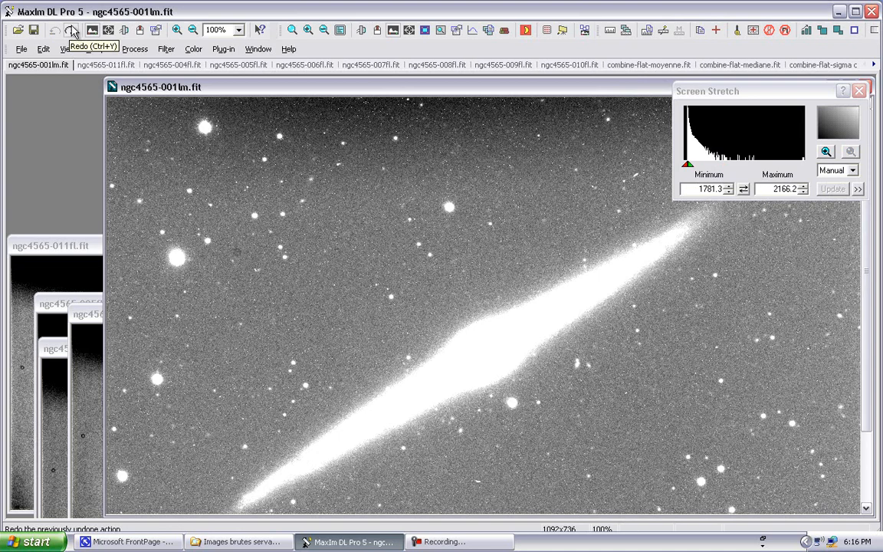
{"action": "left_click", "coordinate": [69, 36]}
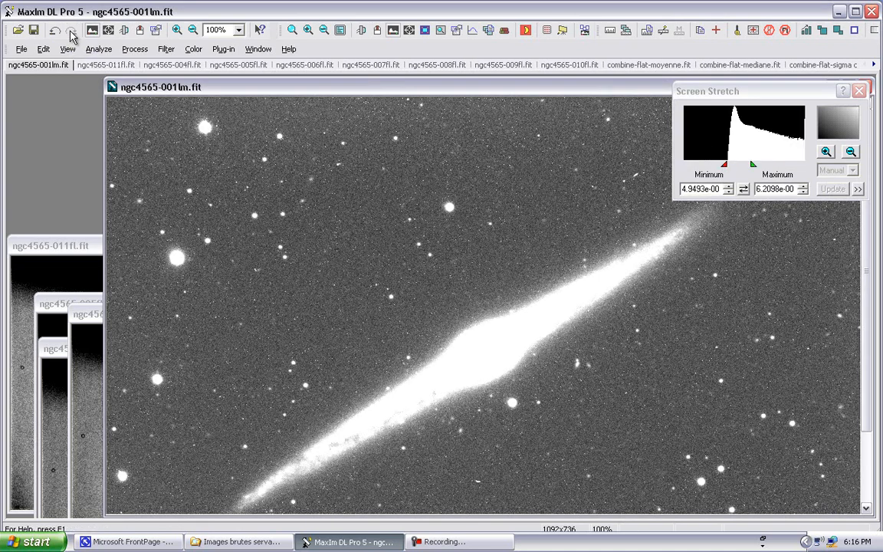
{"action": "left_click_drag", "start_coordinate": [864, 283], "coordinate": [869, 399]}
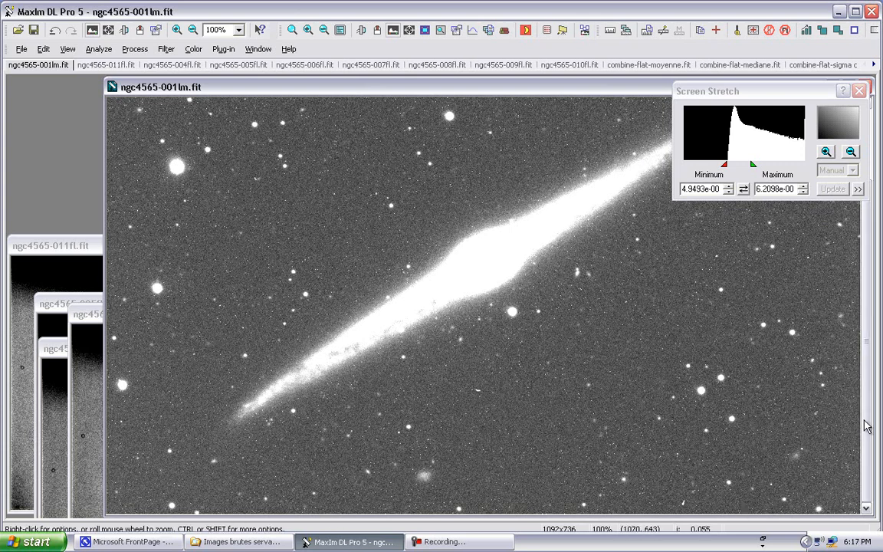
{"action": "scroll", "coordinate": [872, 415], "scroll_direction": "up", "scroll_amount": 3}
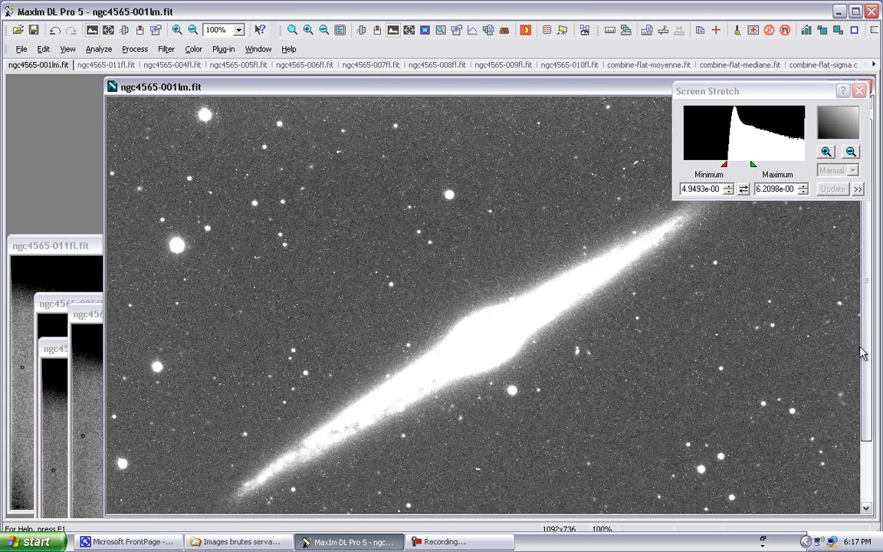
{"action": "scroll", "coordinate": [863, 229], "scroll_direction": "down", "scroll_amount": 1}
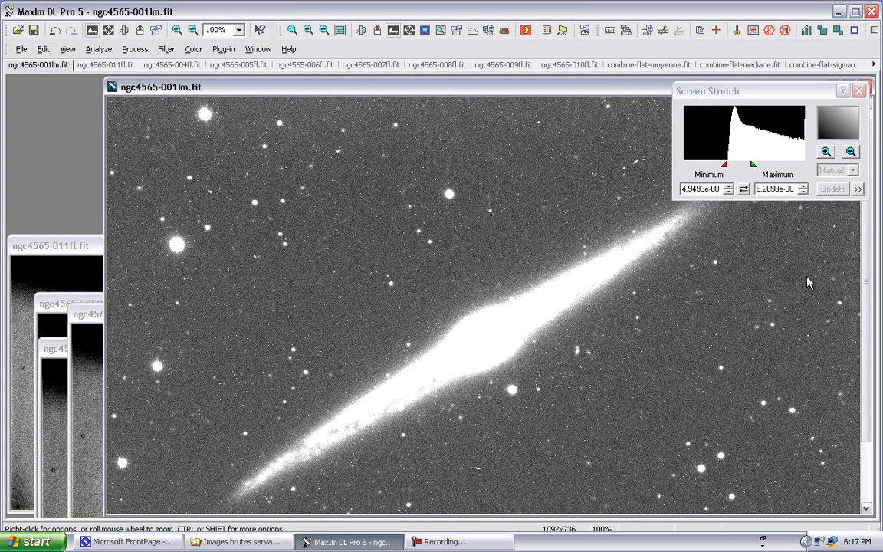
- Set the corrected luminance image's stretch minimum to 4.5274e-00 and maximum to 0.11771, and shift its window away from the workspace's edge
{"action": "left_click_drag", "start_coordinate": [753, 164], "coordinate": [698, 167]}
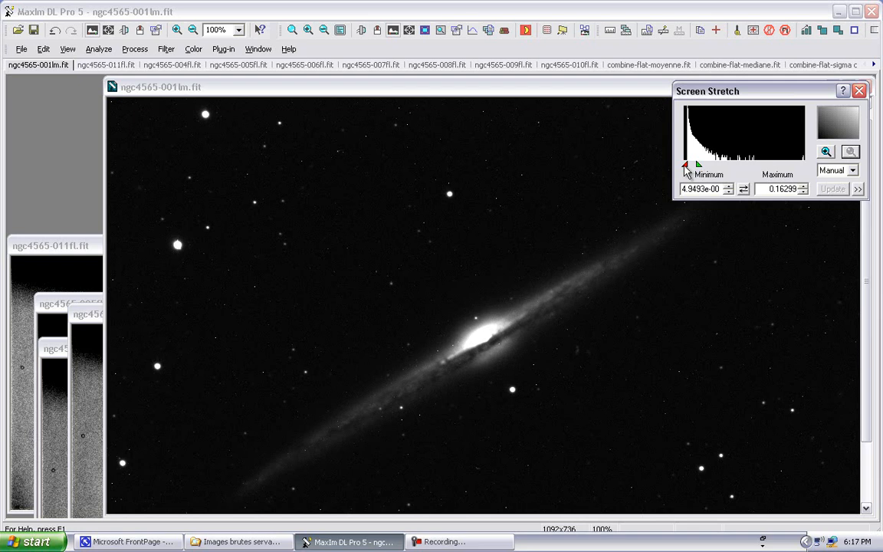
{"action": "left_click_drag", "start_coordinate": [686, 170], "coordinate": [683, 168]}
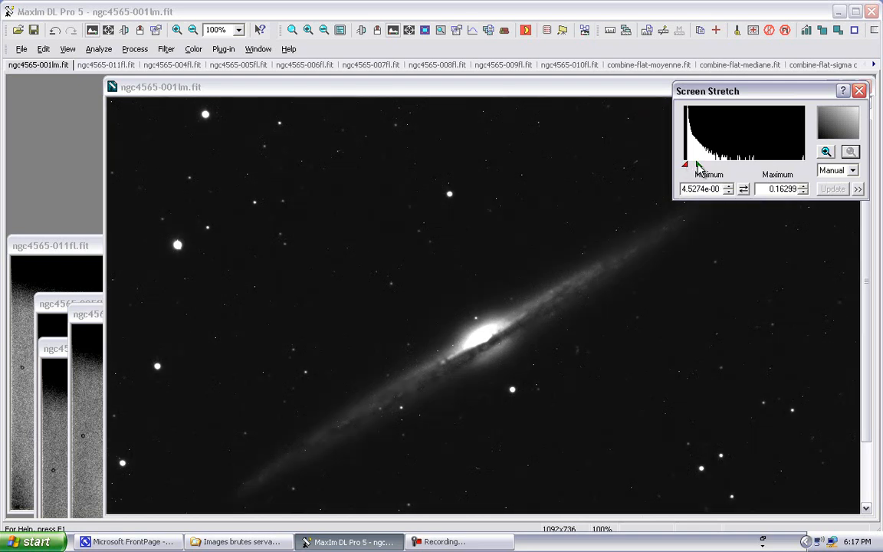
{"action": "left_click_drag", "start_coordinate": [697, 167], "coordinate": [694, 165]}
{"action": "left_click_drag", "start_coordinate": [518, 92], "coordinate": [473, 86]}
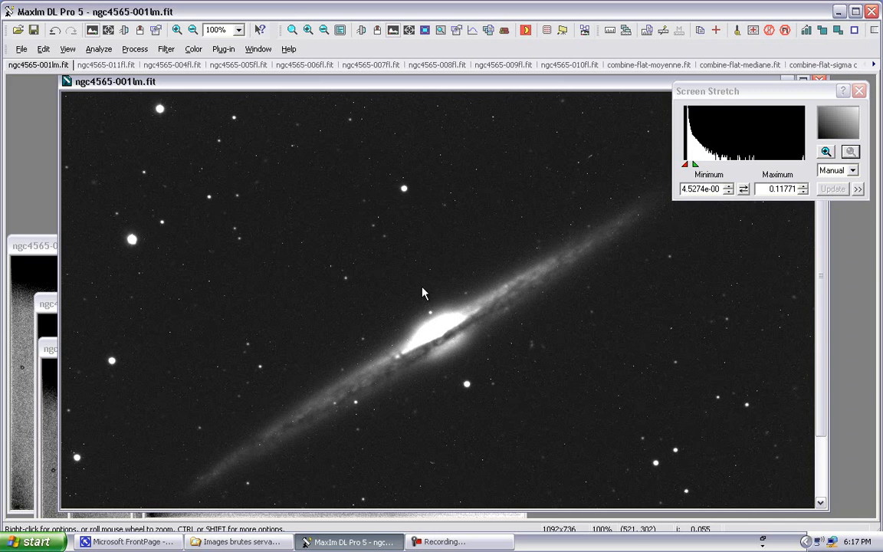
{"action": "mouse_move", "coordinate": [431, 89]}
{"action": "left_mouse_down"}
{"action": "mouse_move", "coordinate": [420, 100]}
{"action": "mouse_move", "coordinate": [485, 101]}
{"action": "mouse_move", "coordinate": [436, 95]}
{"action": "left_mouse_up"}
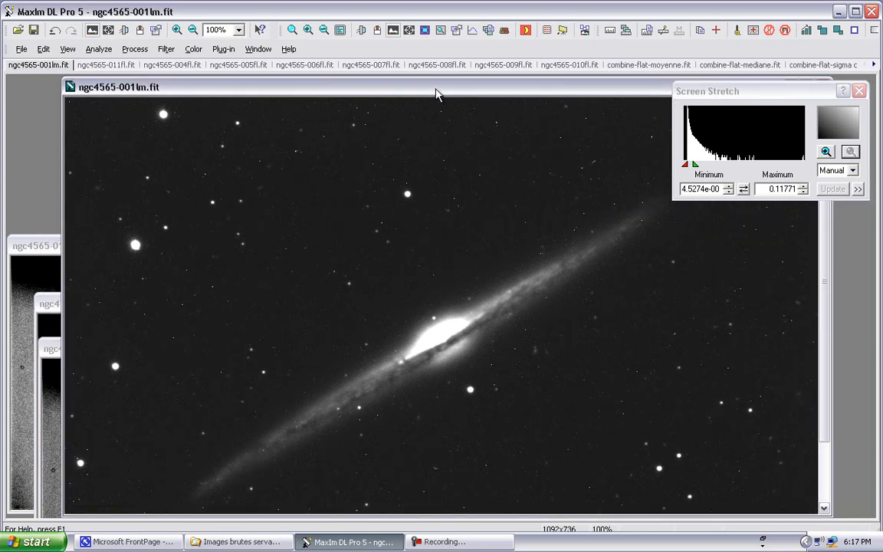